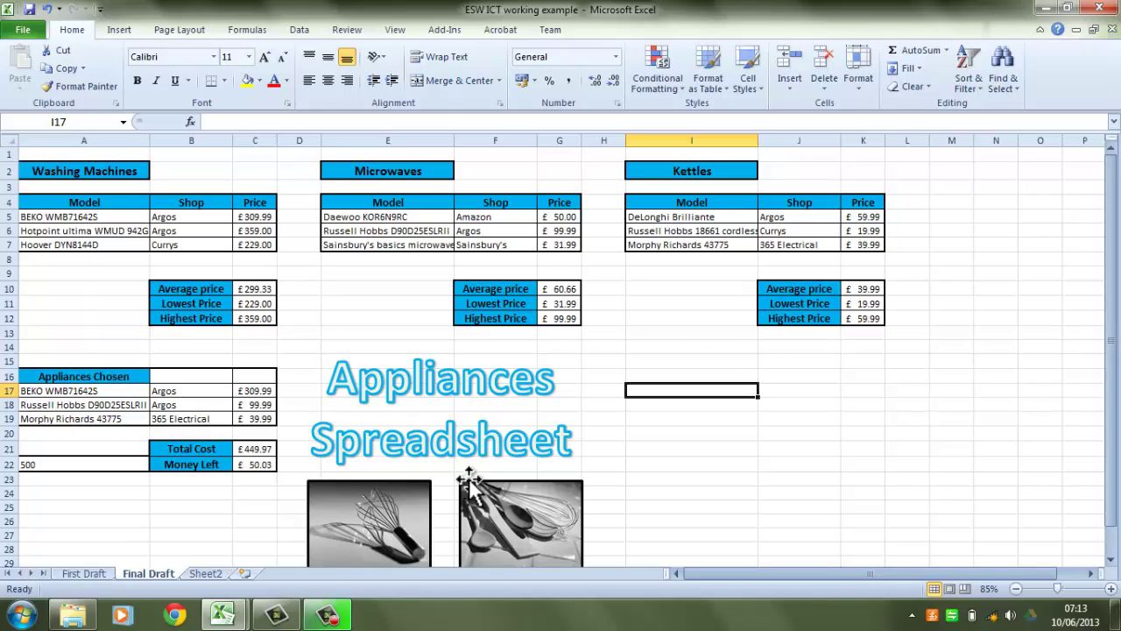
# Switch to the Spread sheet example workbook and examine the Total Cost on its Final sheet and the Chart 1 sheet
pyautogui.click(230, 616)
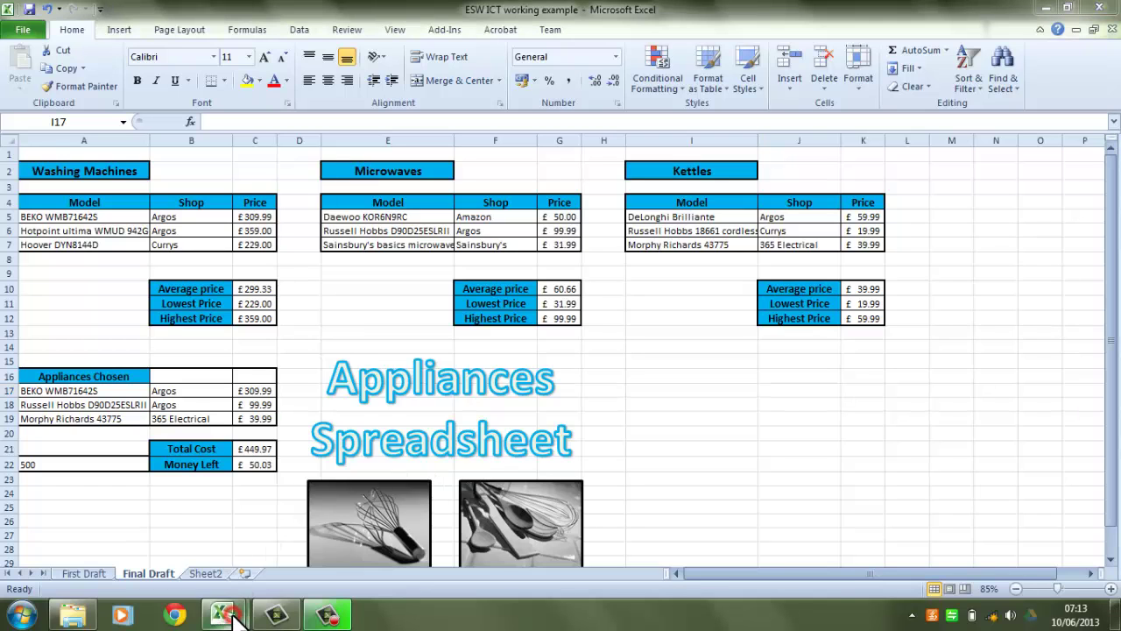
pyautogui.moveTo(235, 556)
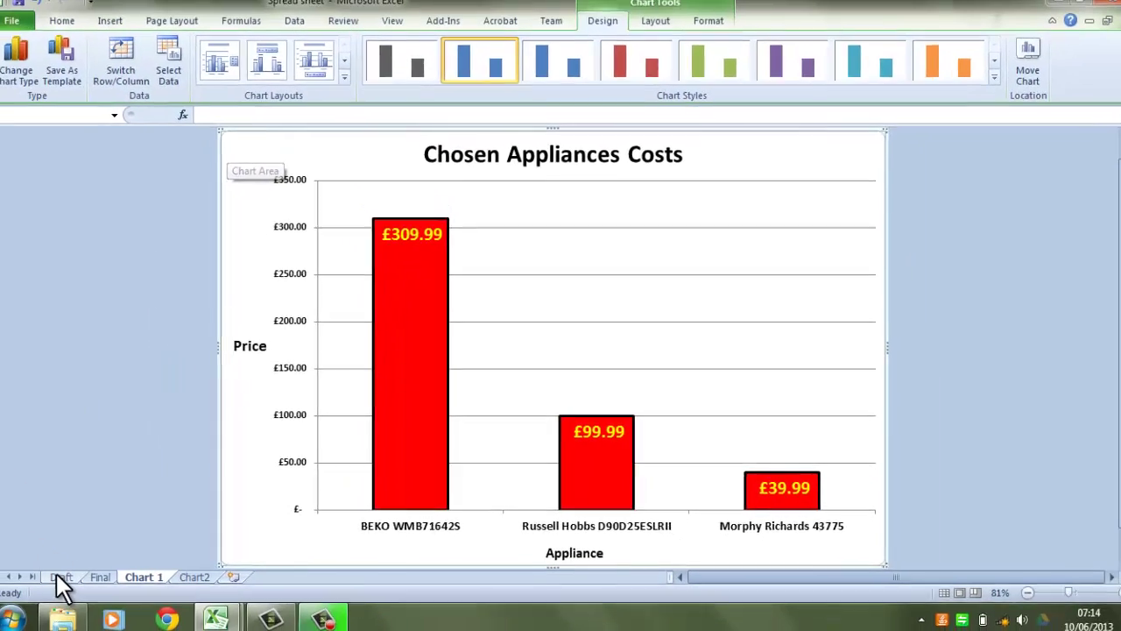
pyautogui.click(67, 571)
pyautogui.click(107, 574)
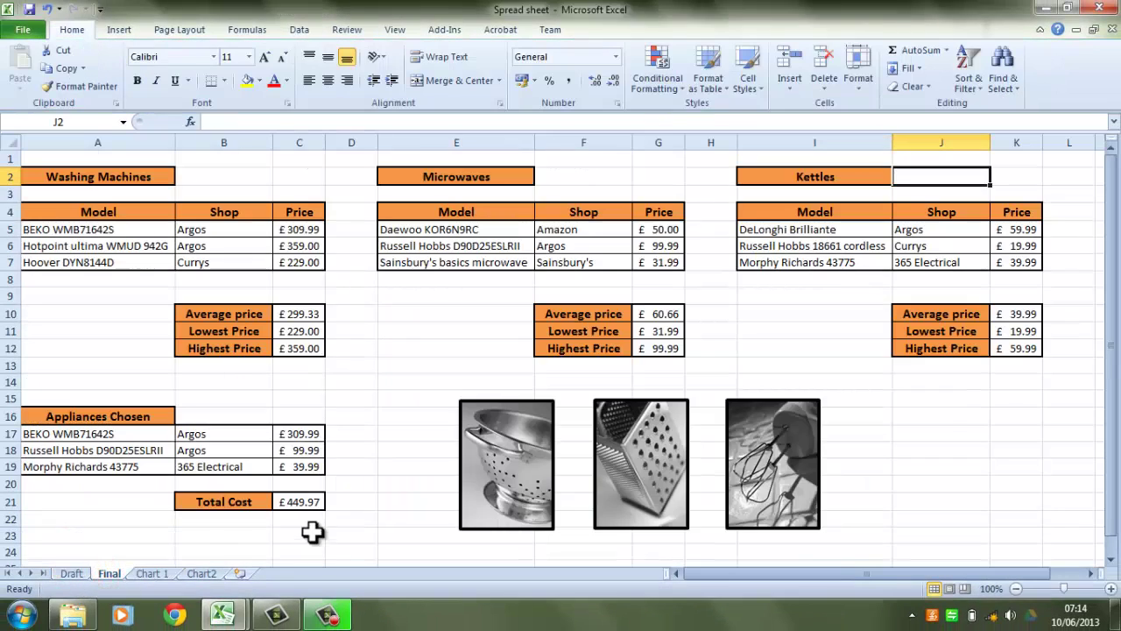
pyautogui.click(306, 504)
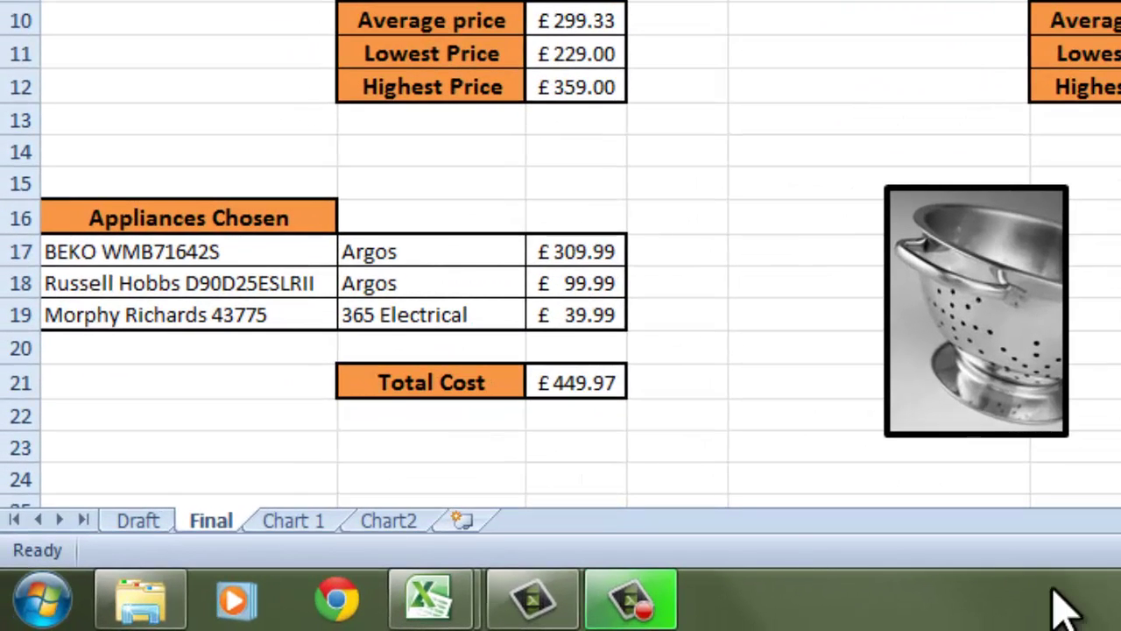
pyautogui.click(605, 379)
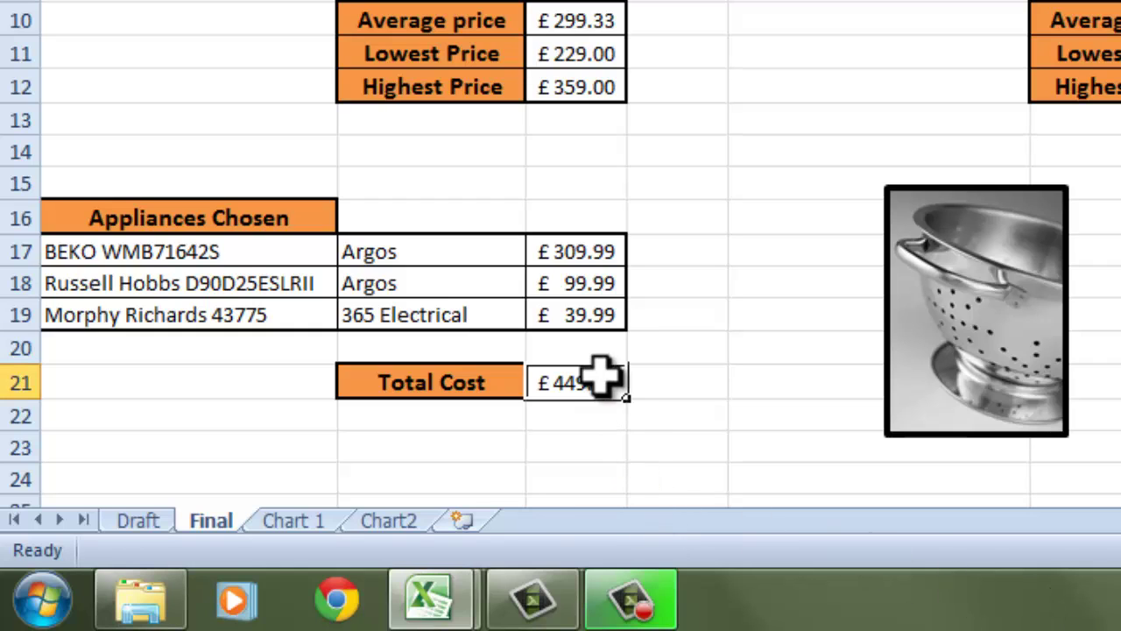
pyautogui.click(588, 390)
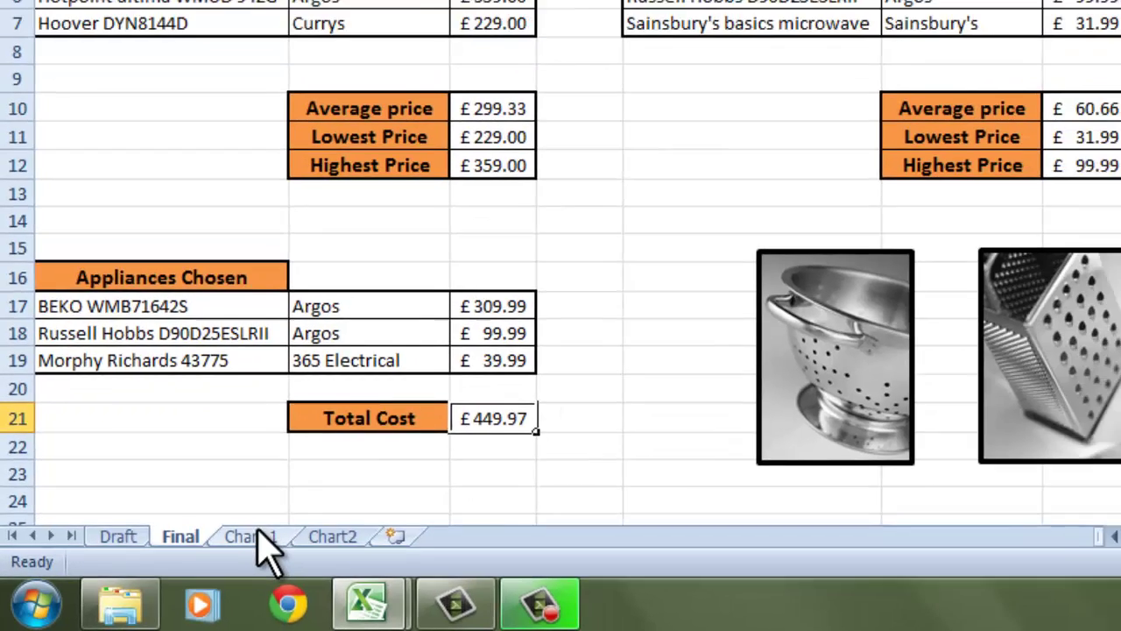
pyautogui.click(294, 520)
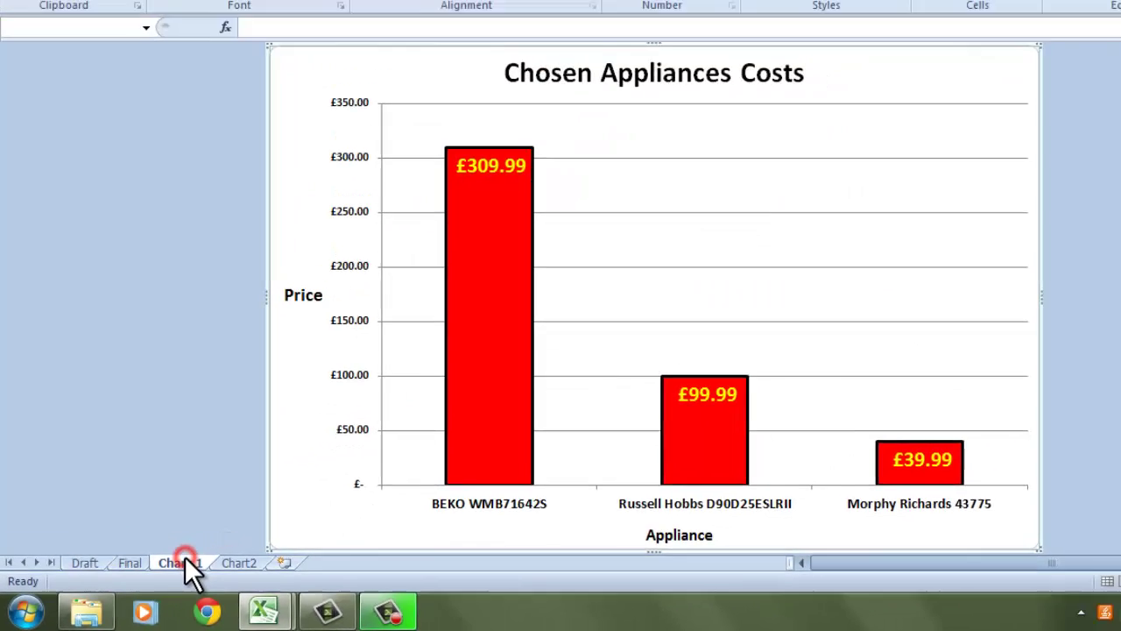
# Return to the ESW ICT working example workbook and autofit columns E, A and I on the Final Draft sheet
pyautogui.moveTo(221, 613)
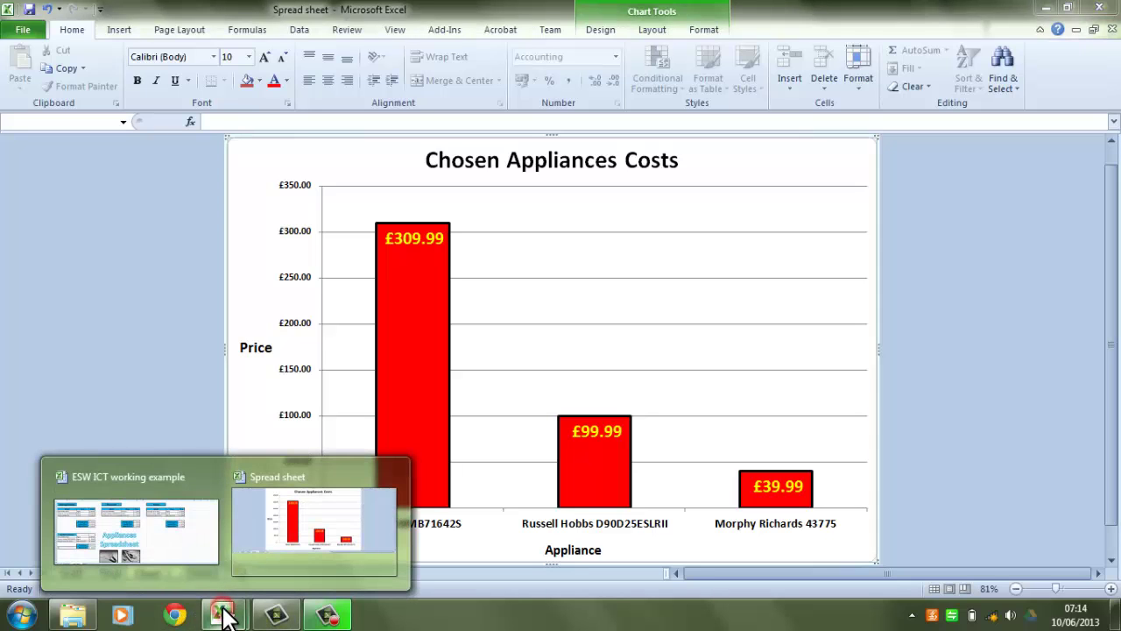
pyautogui.click(183, 536)
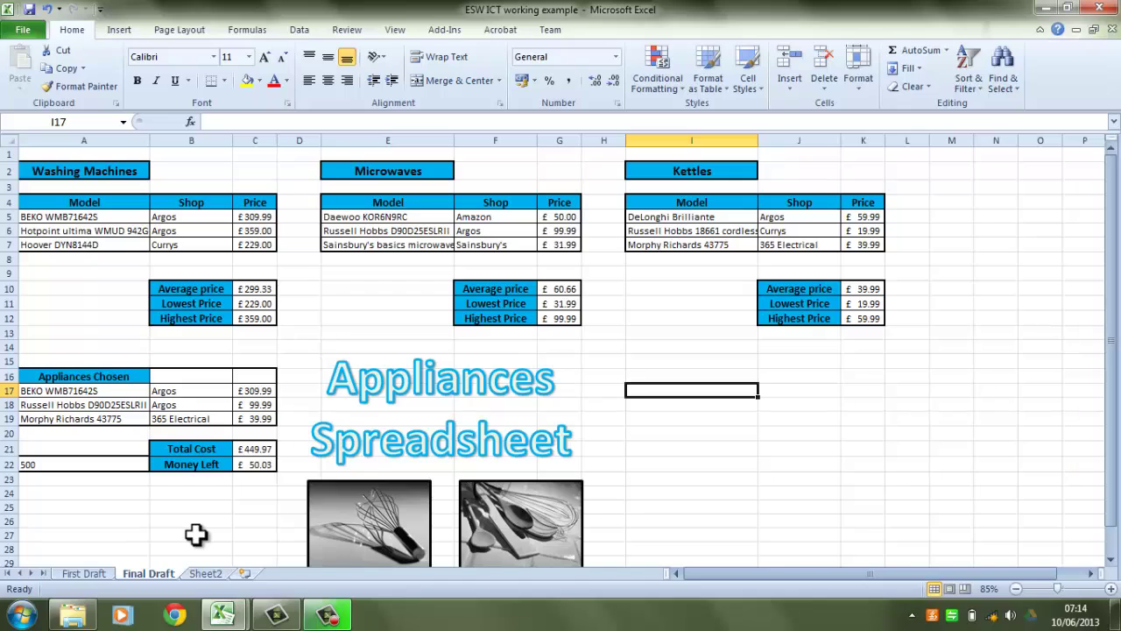
pyautogui.click(87, 574)
pyautogui.click(140, 576)
pyautogui.doubleClick(455, 141)
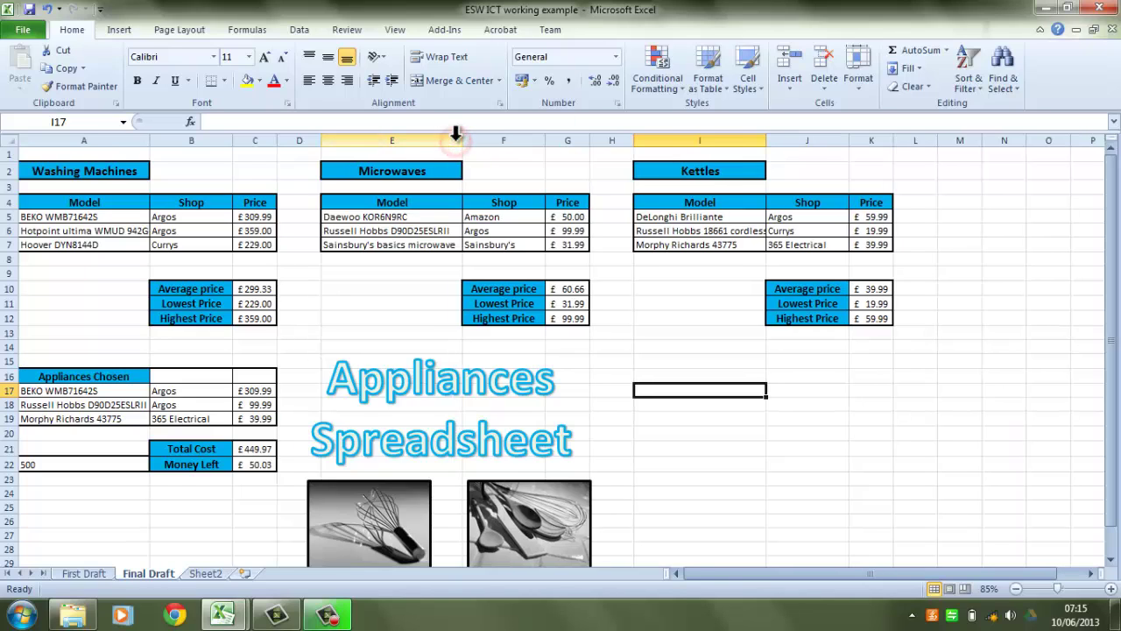
pyautogui.doubleClick(150, 140)
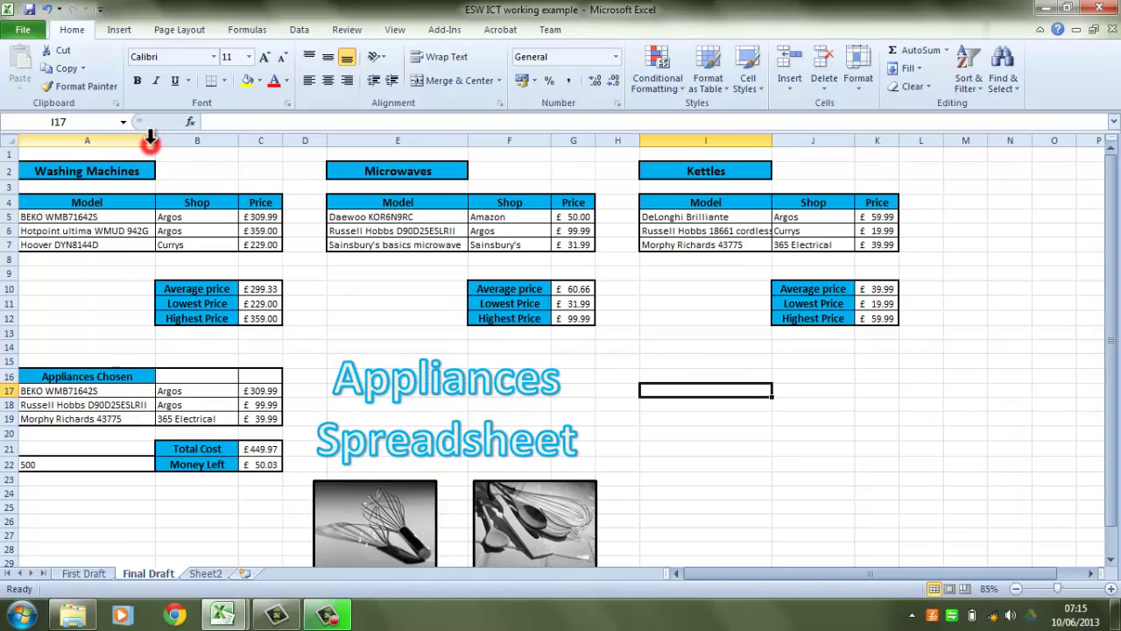
pyautogui.doubleClick(772, 138)
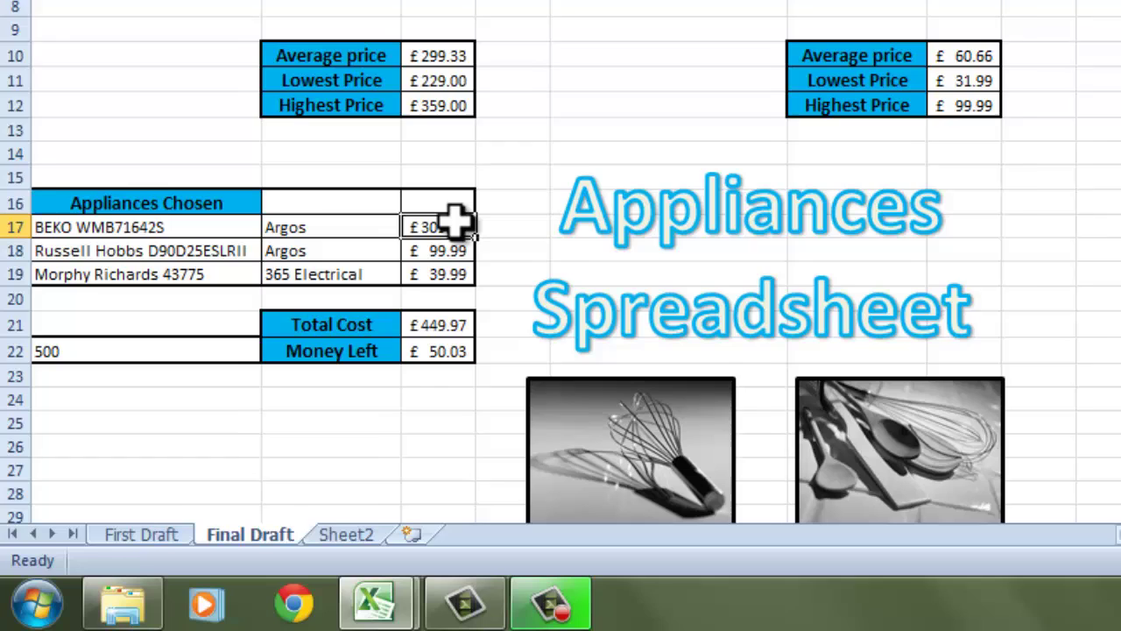
pyautogui.click(345, 323)
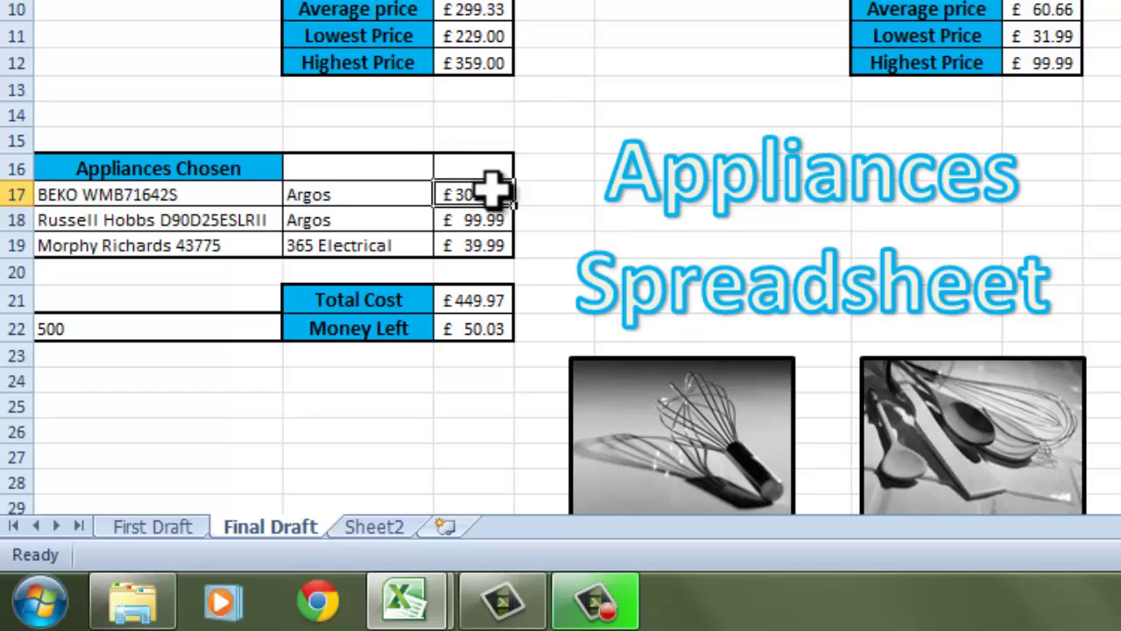
pyautogui.moveTo(494, 188); pyautogui.dragTo(494, 247)
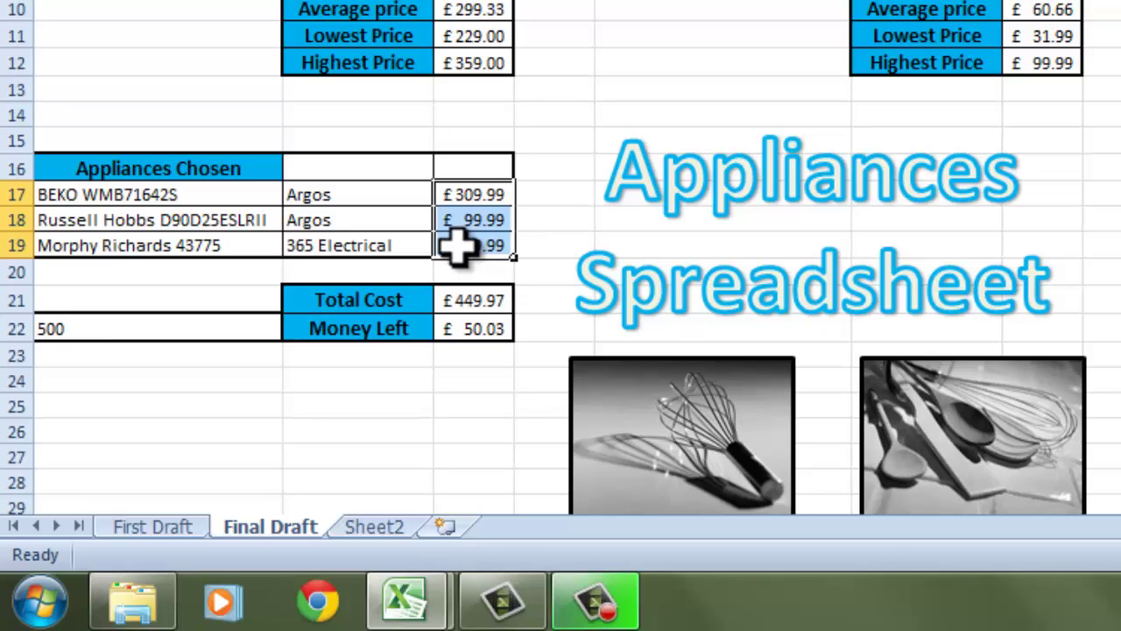
pyautogui.moveTo(130, 190); pyautogui.dragTo(132, 247)
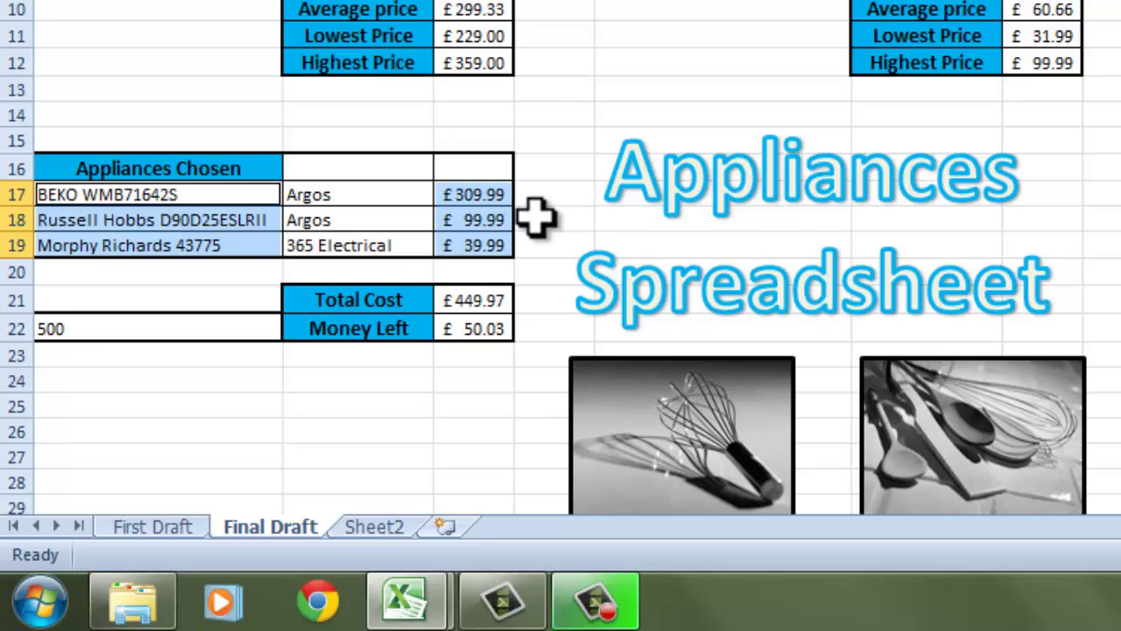
pyautogui.click(535, 142)
# Insert a 2-D clustered column chart from the Appliances Chosen prices C17:C19 and model names A17:A19
pyautogui.moveTo(475, 188); pyautogui.dragTo(483, 242)
pyautogui.press('Delete')
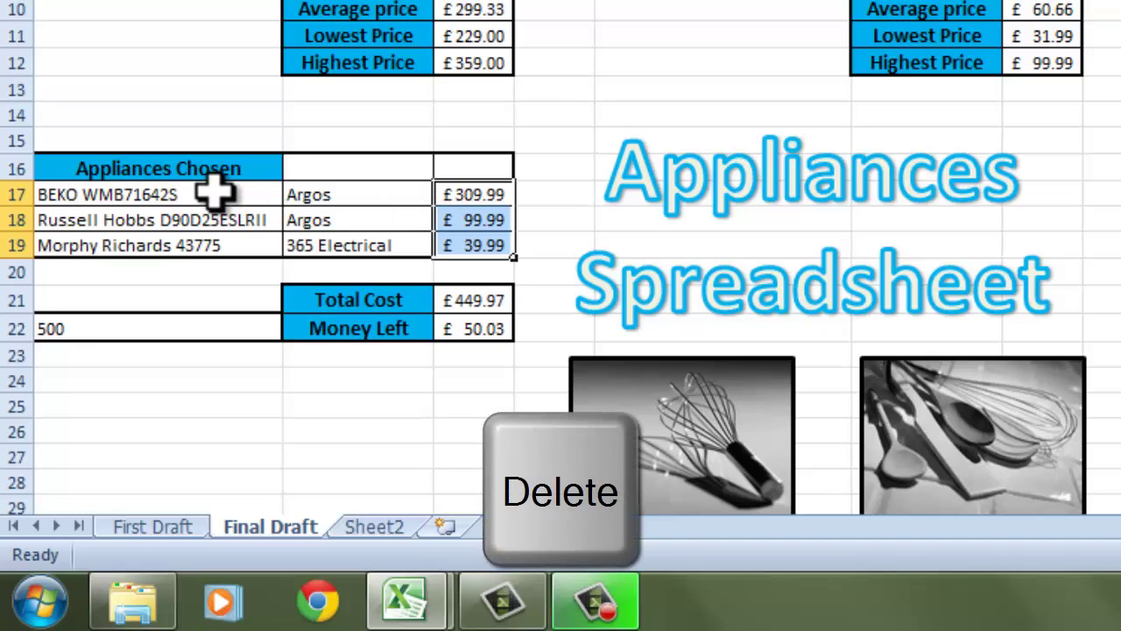
pyautogui.moveTo(215, 189); pyautogui.dragTo(219, 239)
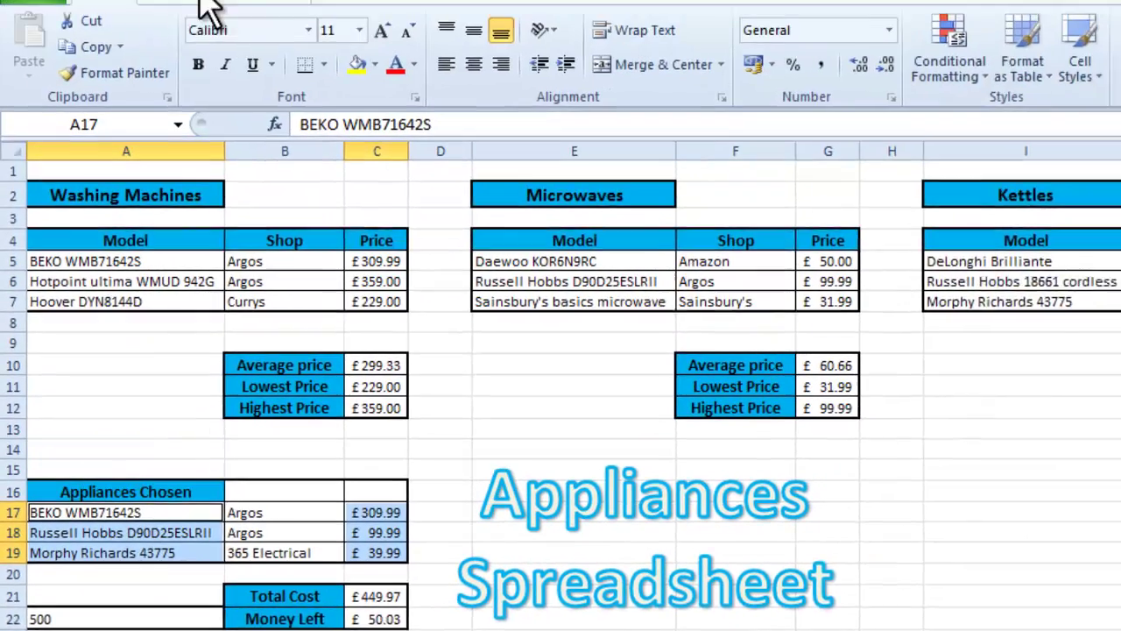
pyautogui.click(184, 38)
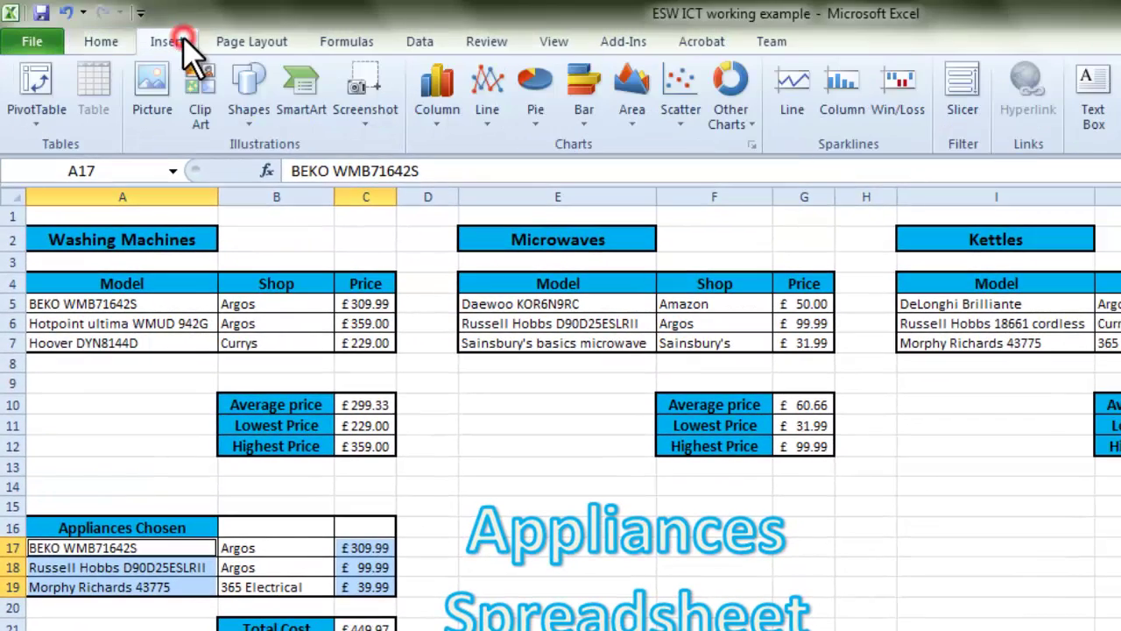
pyautogui.click(425, 98)
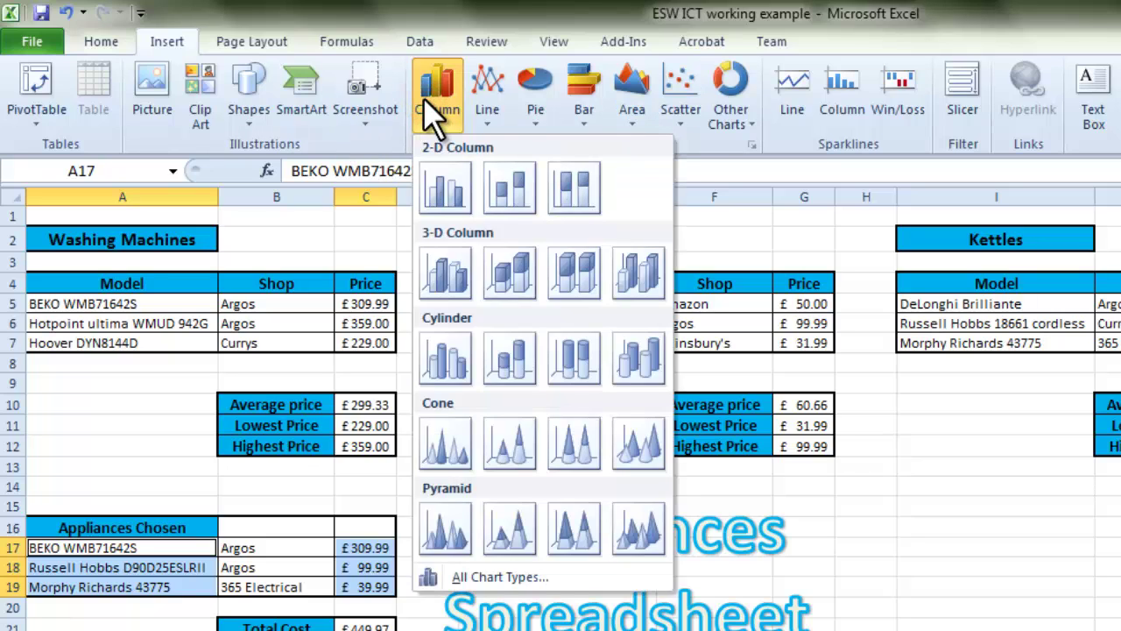
pyautogui.click(454, 188)
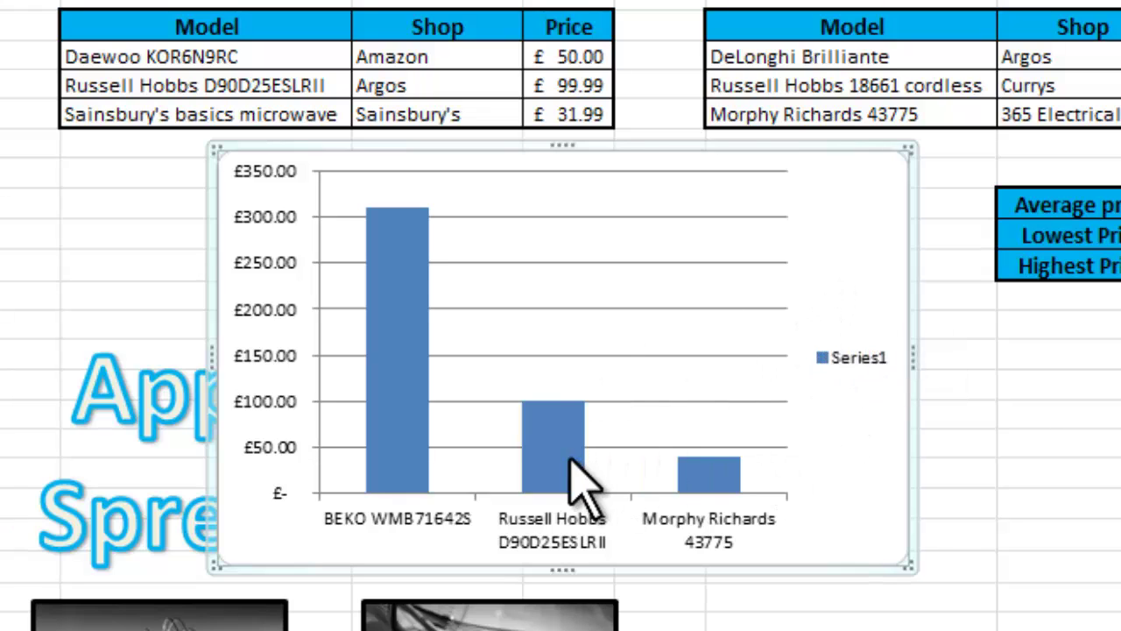
# Delete the Series1 legend from the column chart
pyautogui.moveTo(403, 294)
pyautogui.moveTo(395, 321)
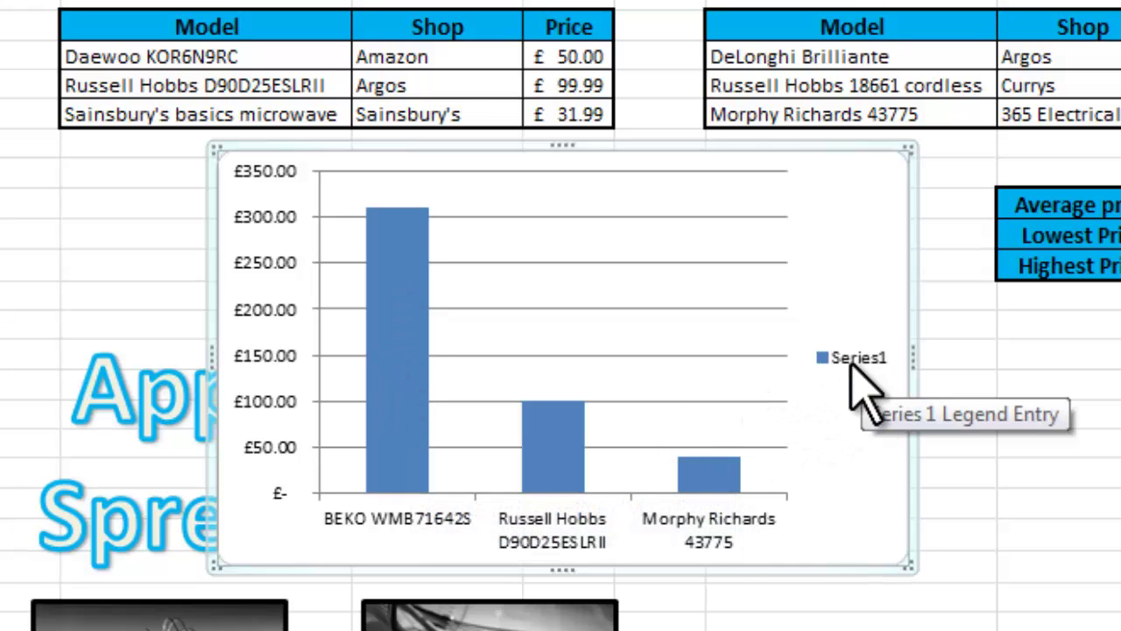
pyautogui.click(851, 365)
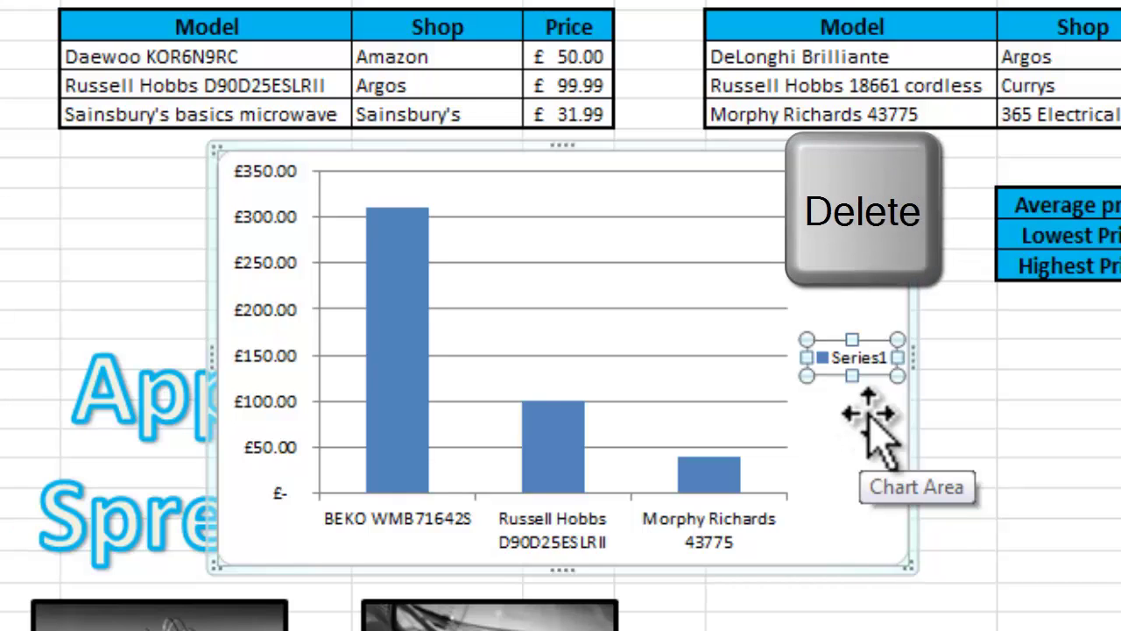
pyautogui.press('Delete')
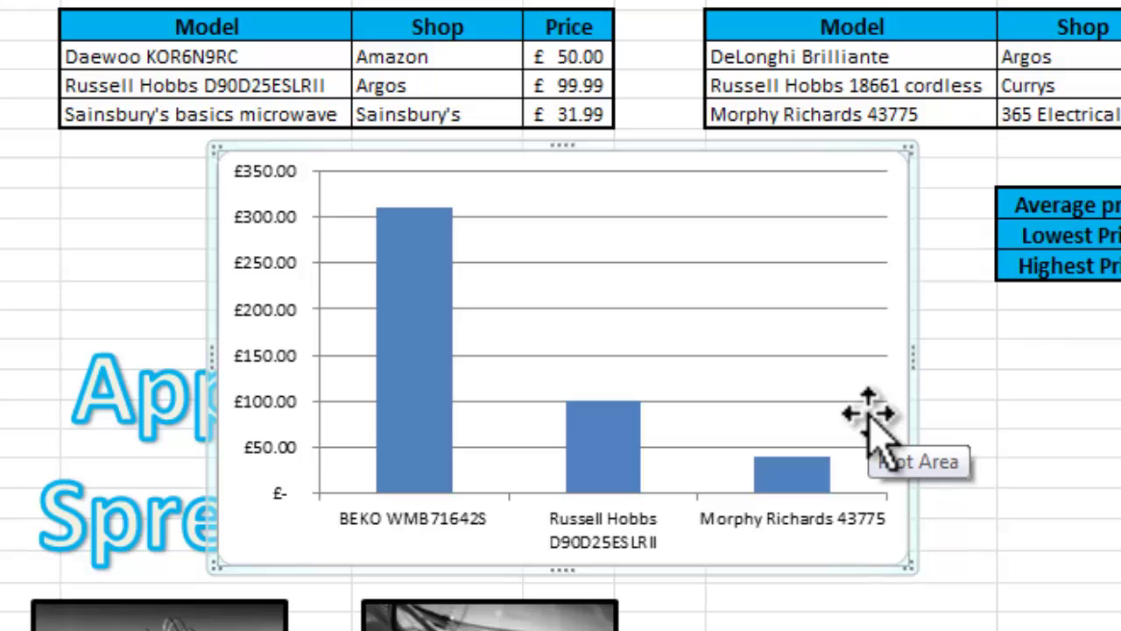
# Move the chart to a new sheet named Bar Chart and place that sheet directly after Final Draft
pyautogui.click(724, 144)
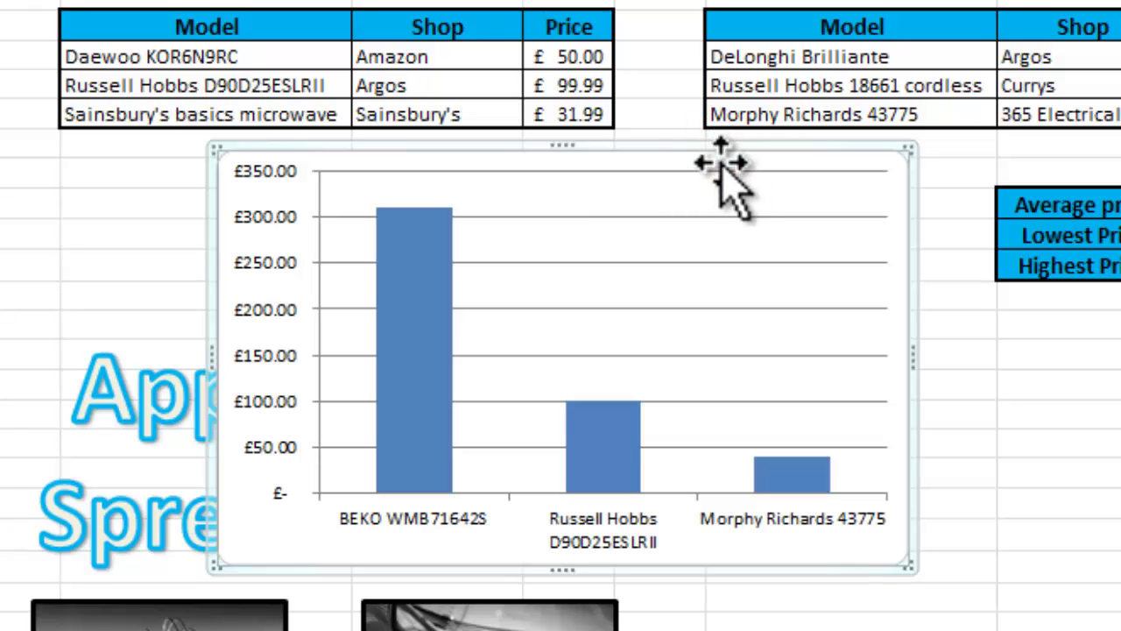
pyautogui.click(742, 147)
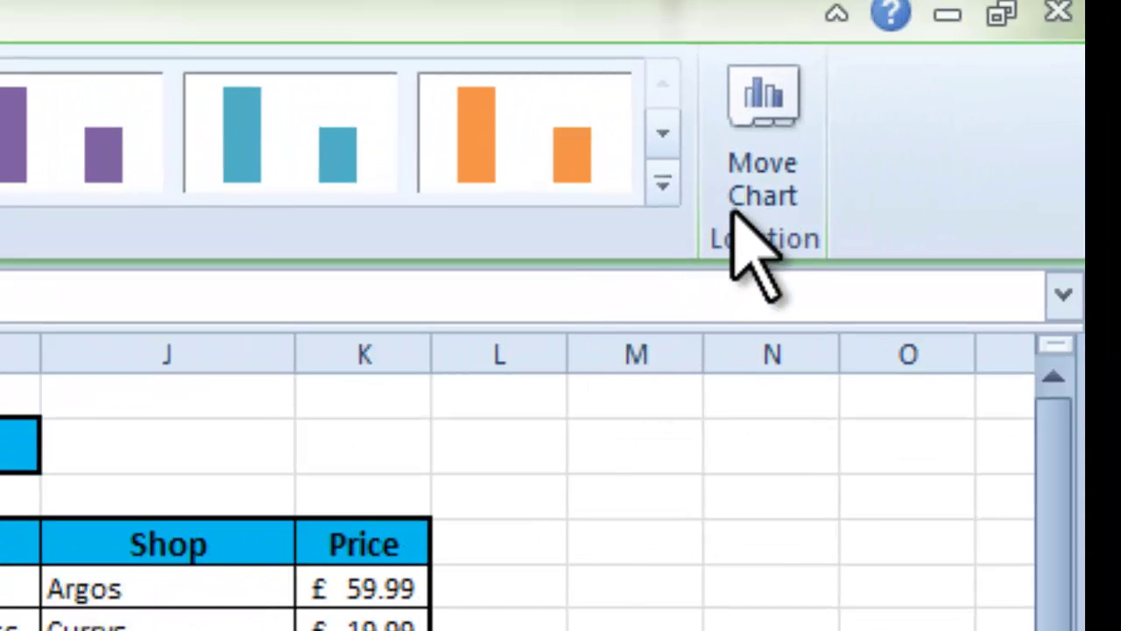
pyautogui.click(782, 167)
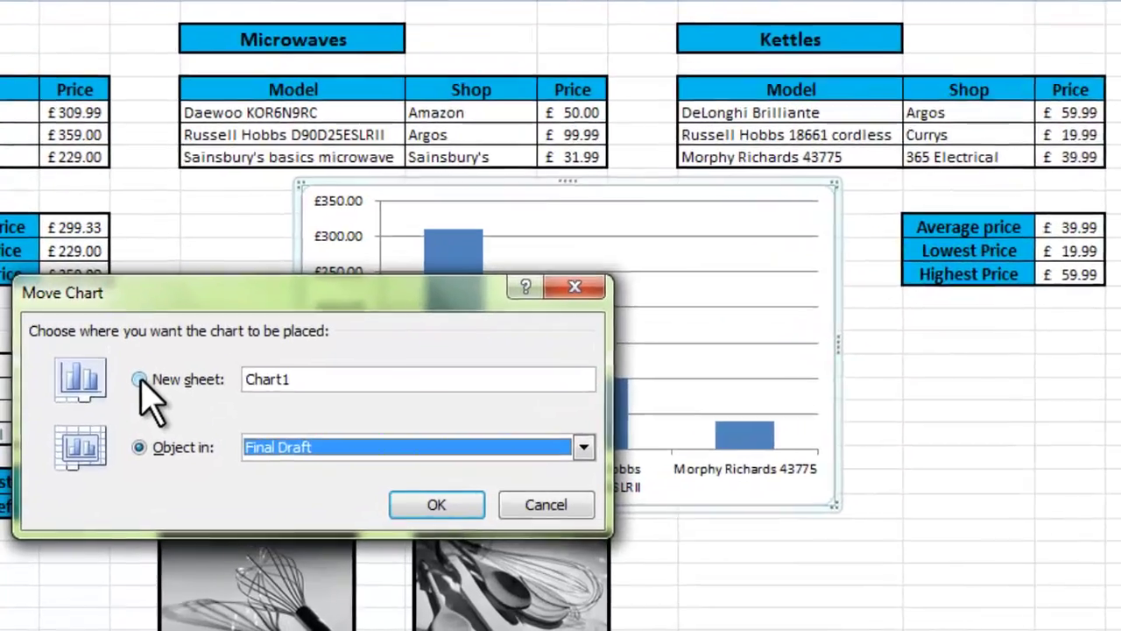
pyautogui.click(107, 438)
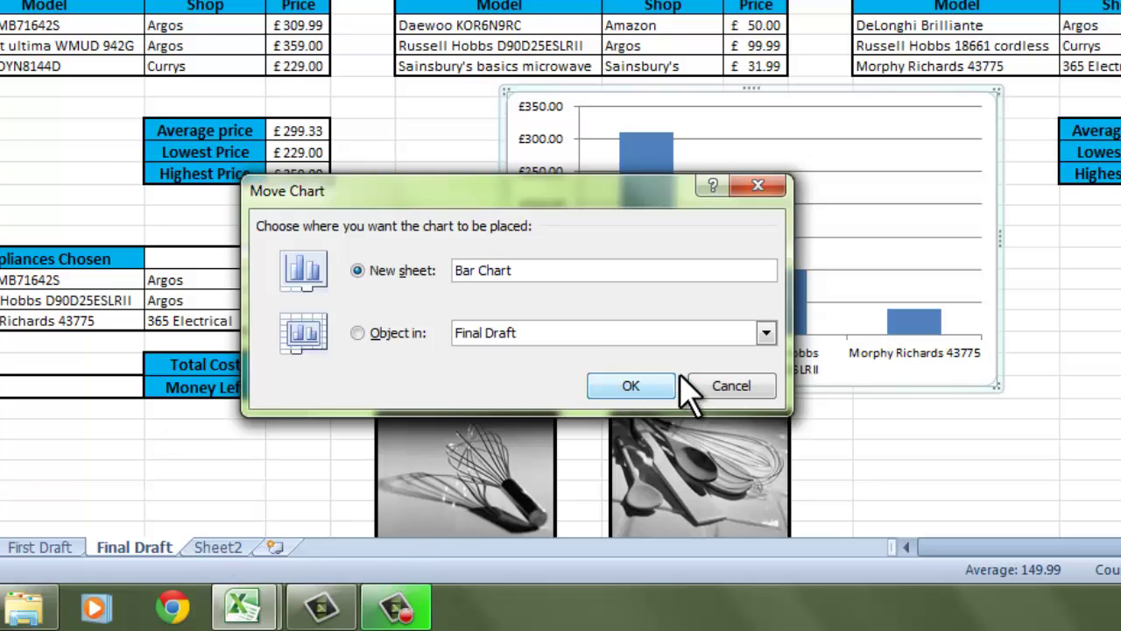
pyautogui.click(636, 387)
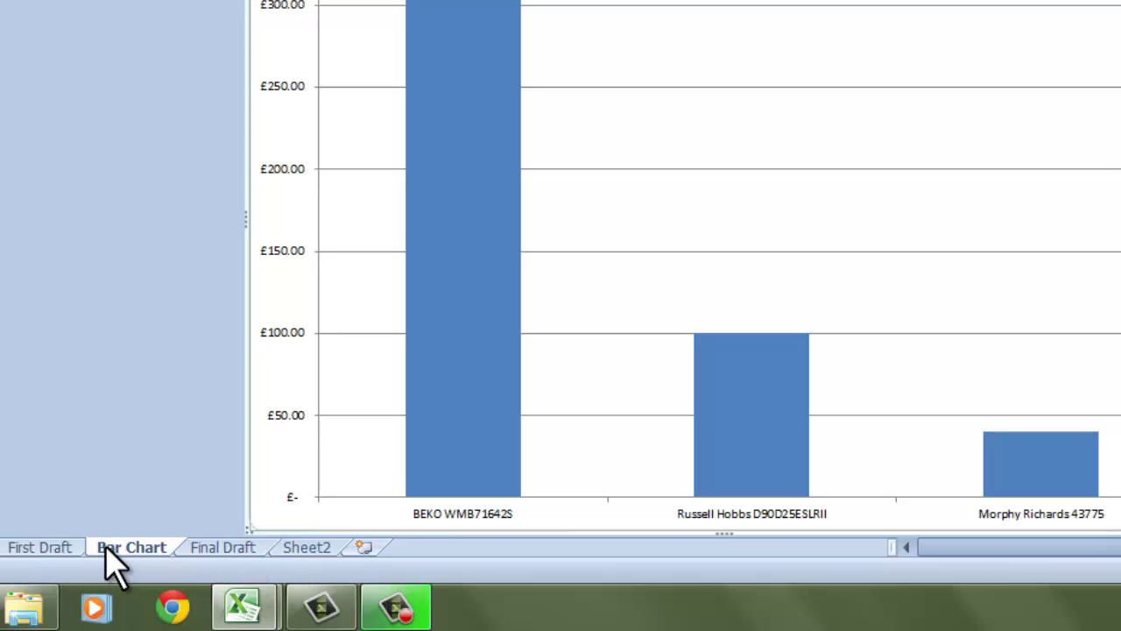
pyautogui.moveTo(111, 544); pyautogui.dragTo(304, 542)
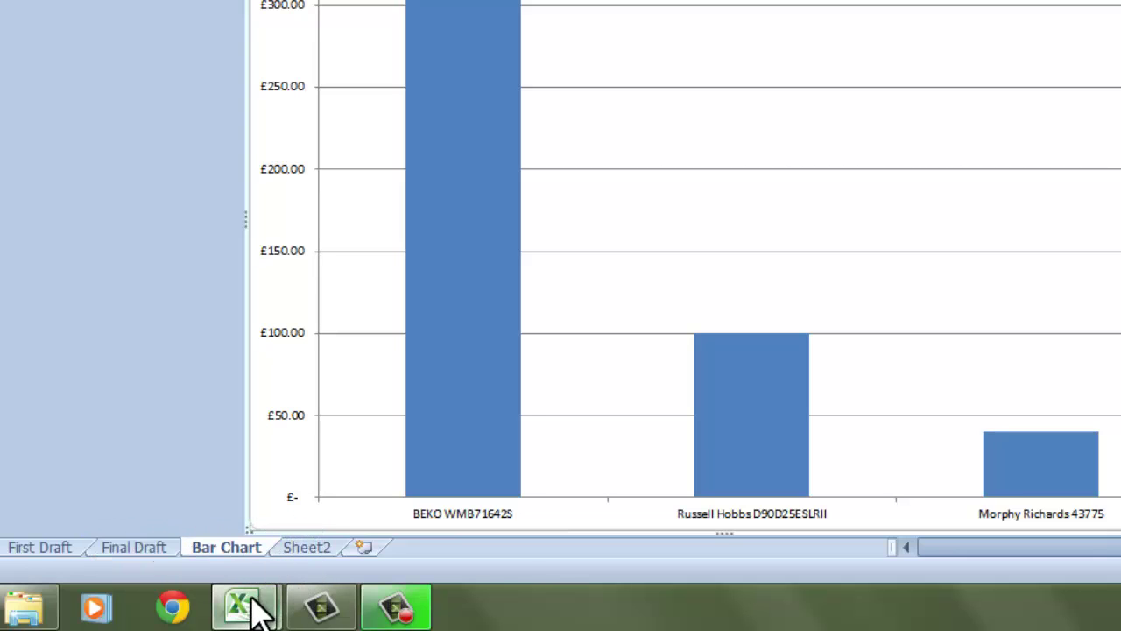
pyautogui.moveTo(253, 598)
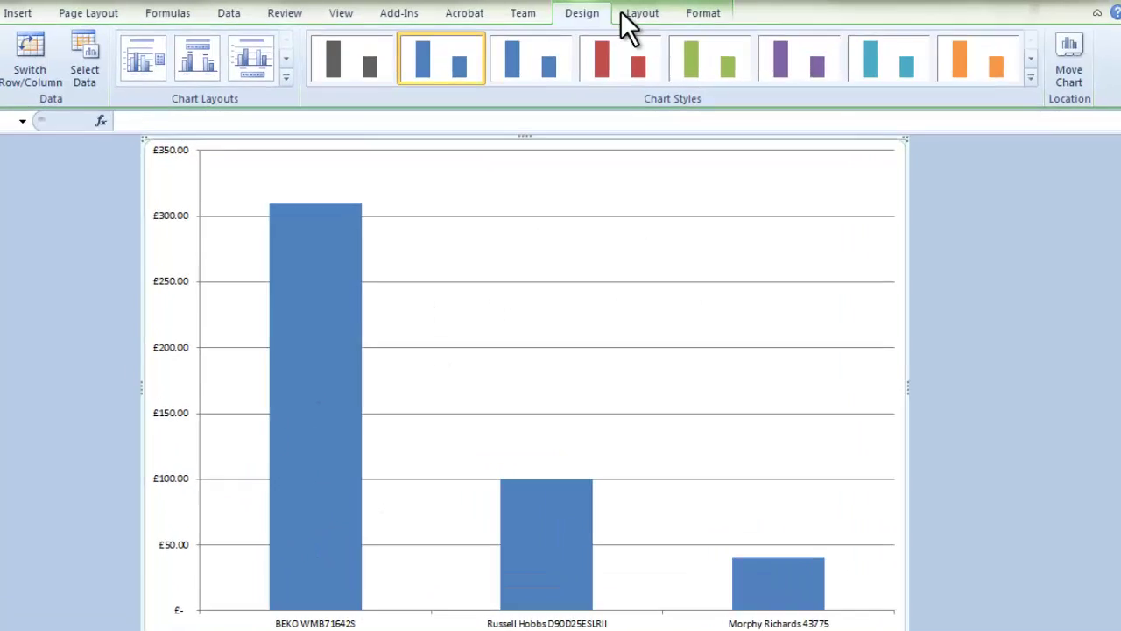
# Add a title above the chart reading Cost Breakdown
pyautogui.click(628, 13)
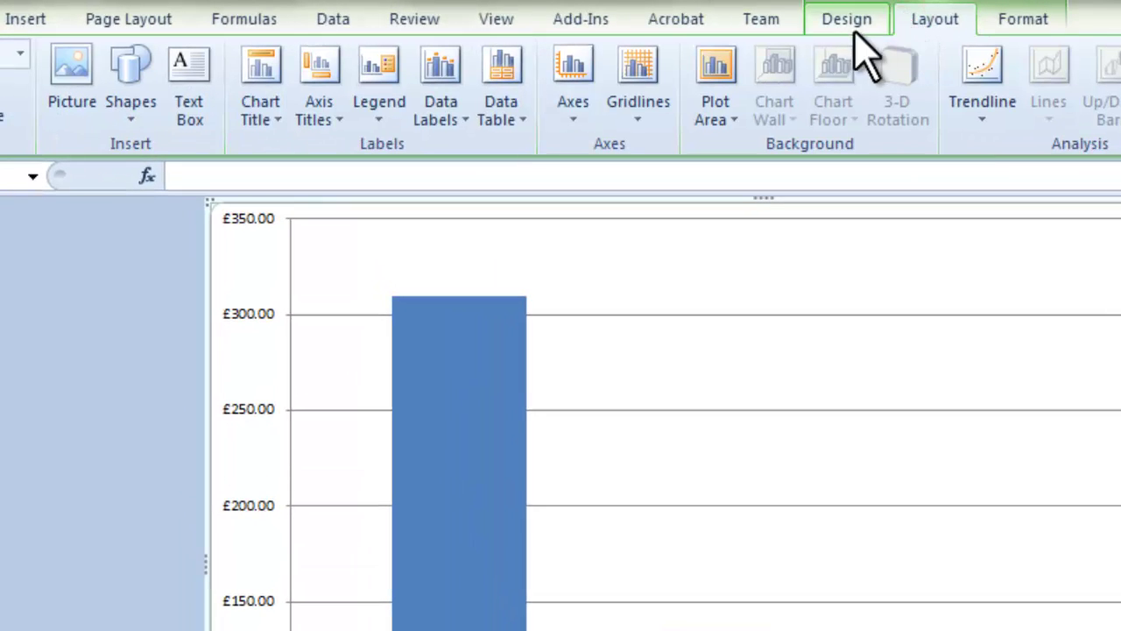
pyautogui.click(267, 100)
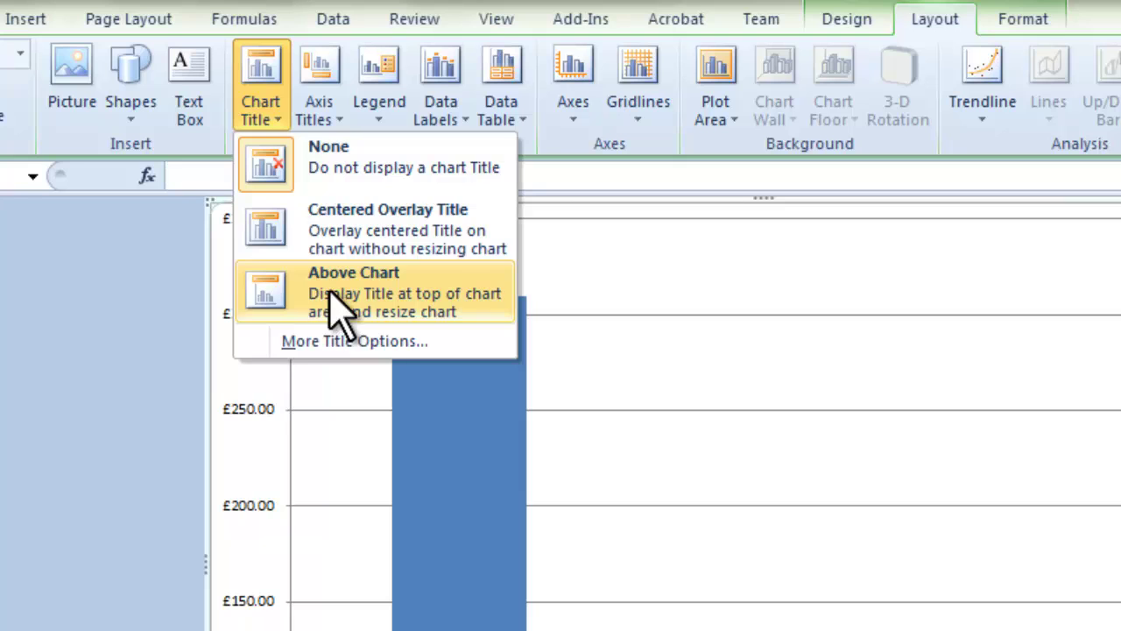
pyautogui.click(364, 293)
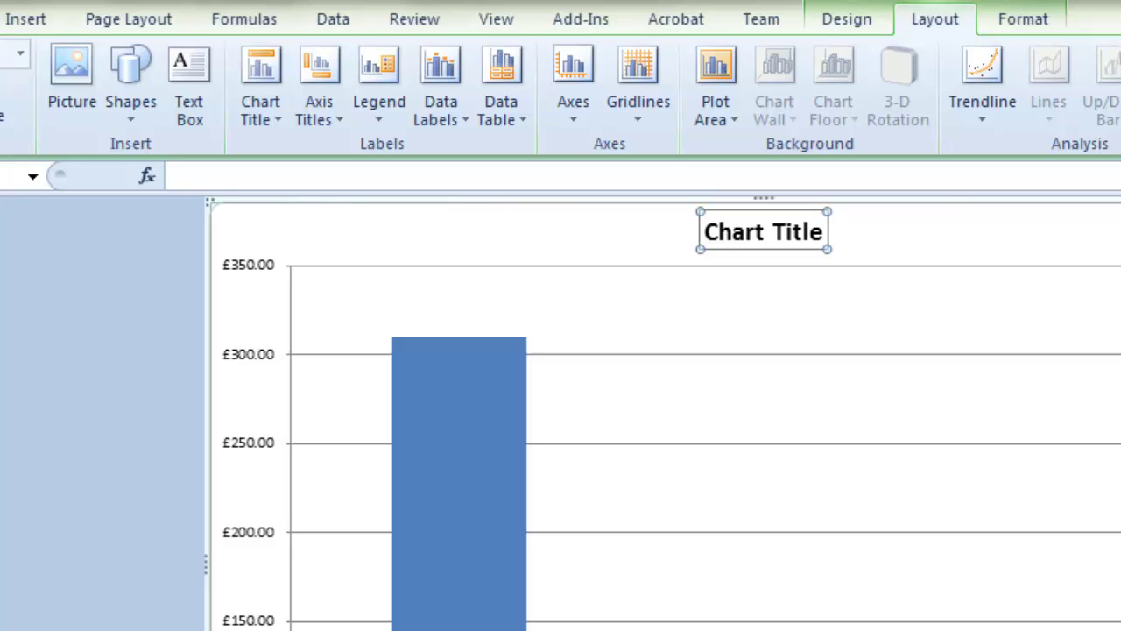
pyautogui.write('Ap')
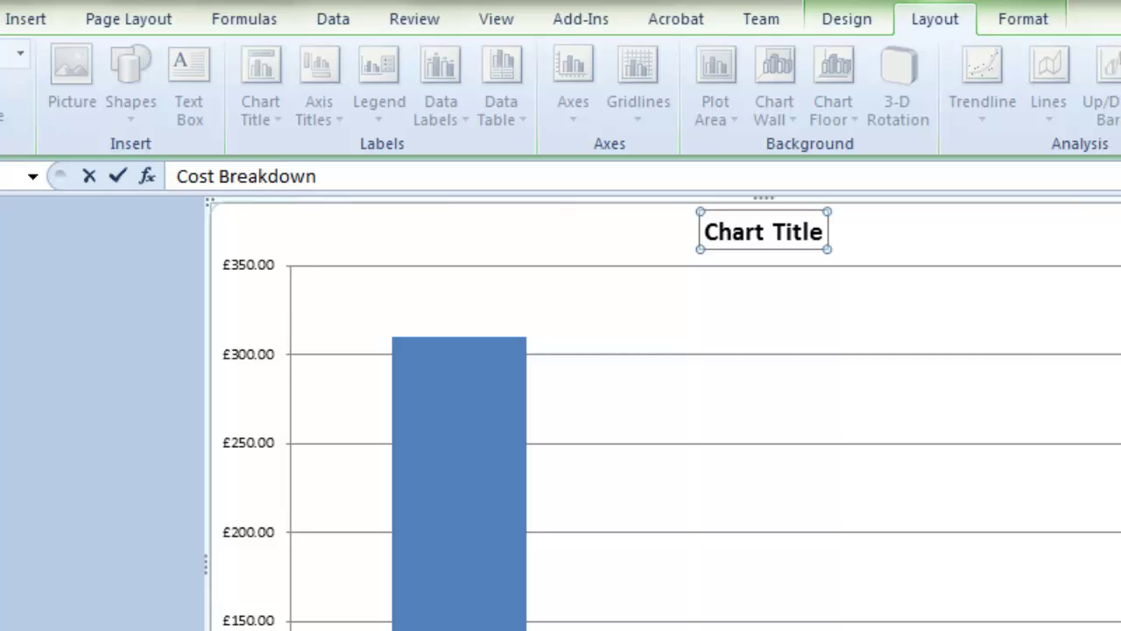
pyautogui.press('Return')
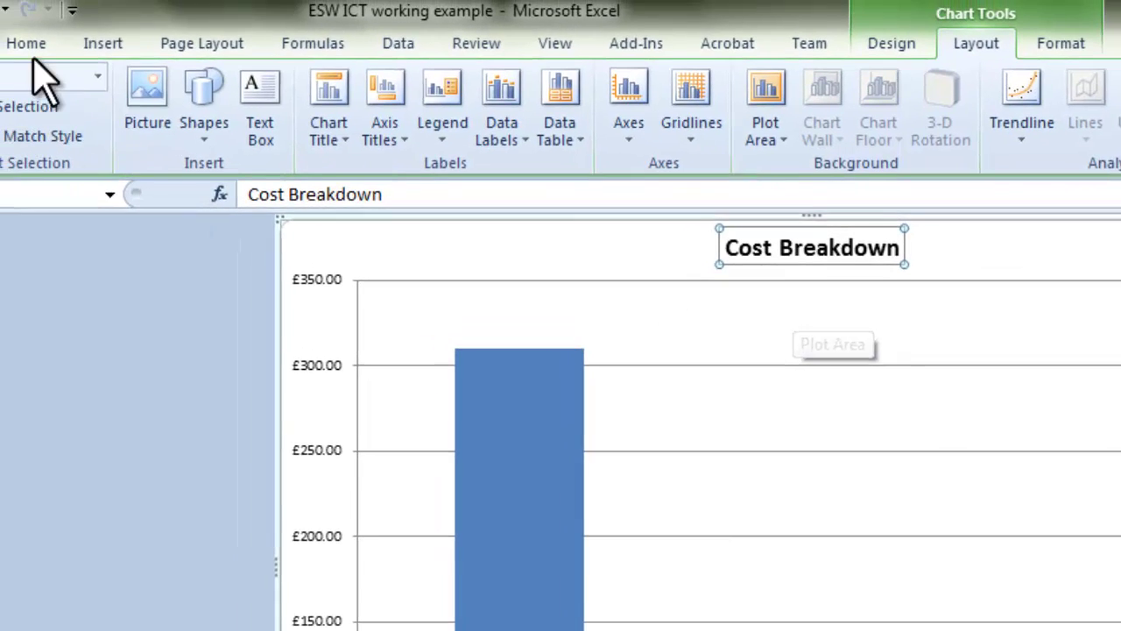
# Set the Cost Breakdown chart title to font size 28 and underline it
pyautogui.click(44, 46)
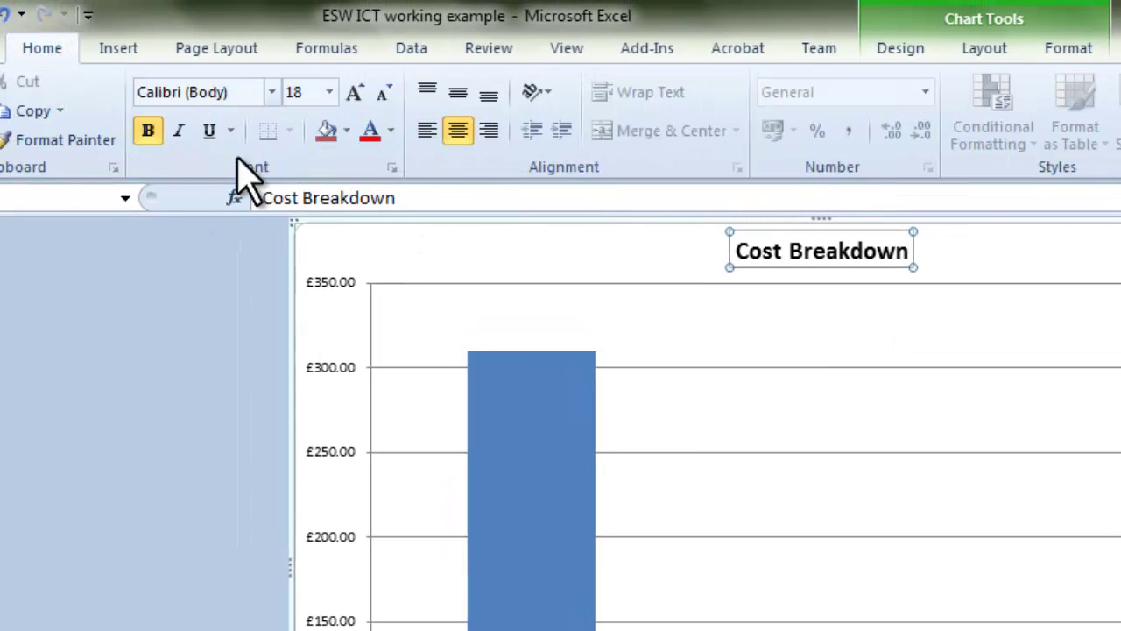
pyautogui.click(352, 94)
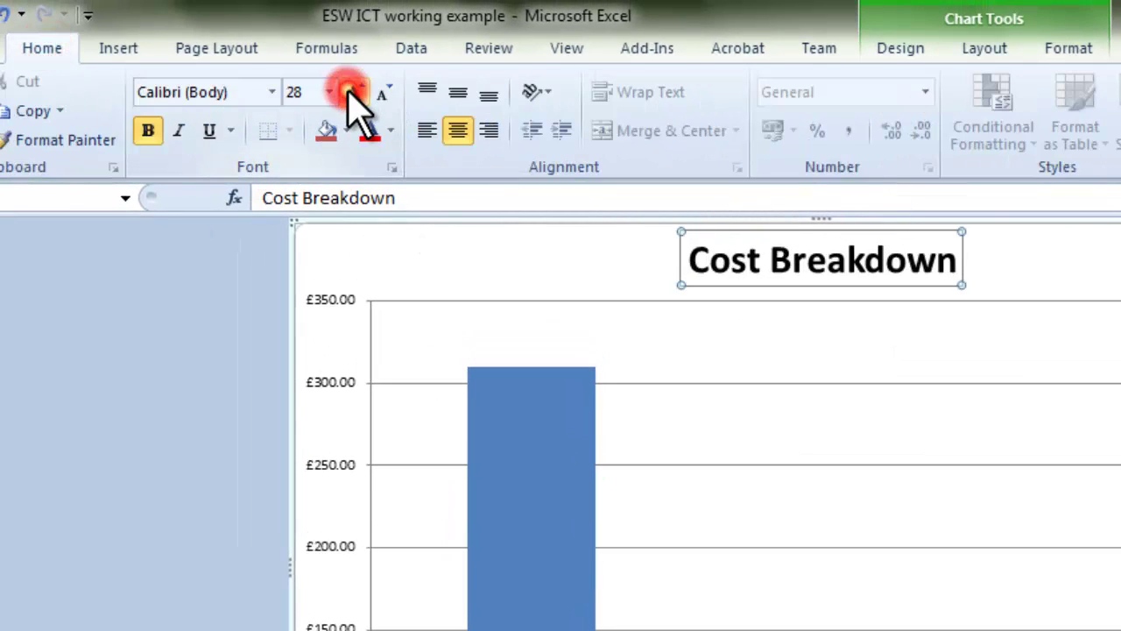
pyautogui.click(209, 131)
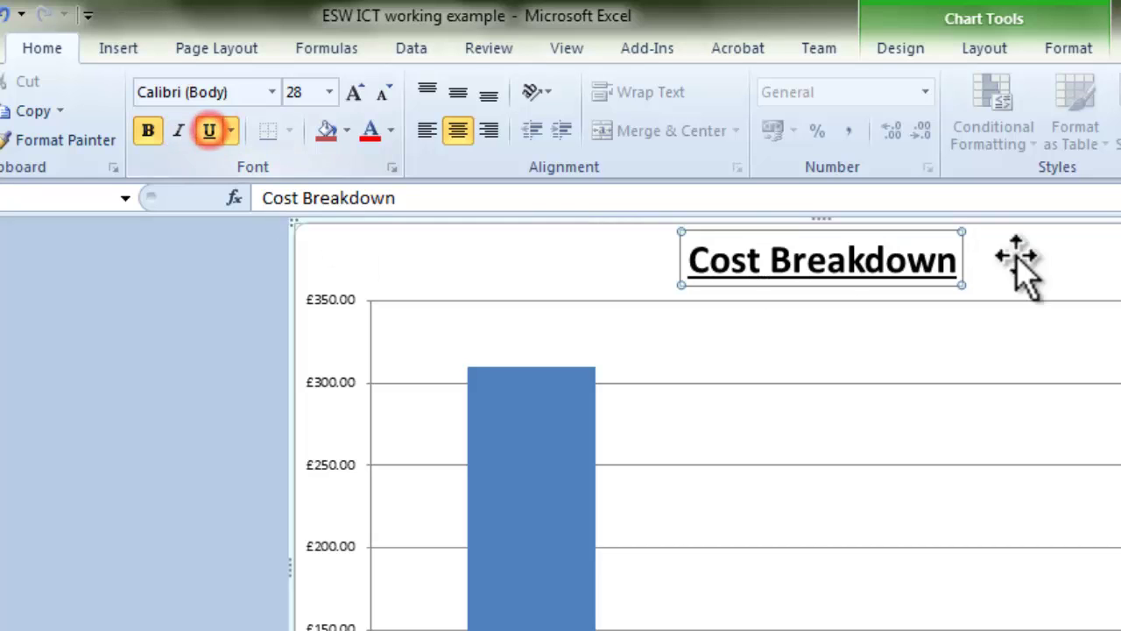
pyautogui.click(998, 456)
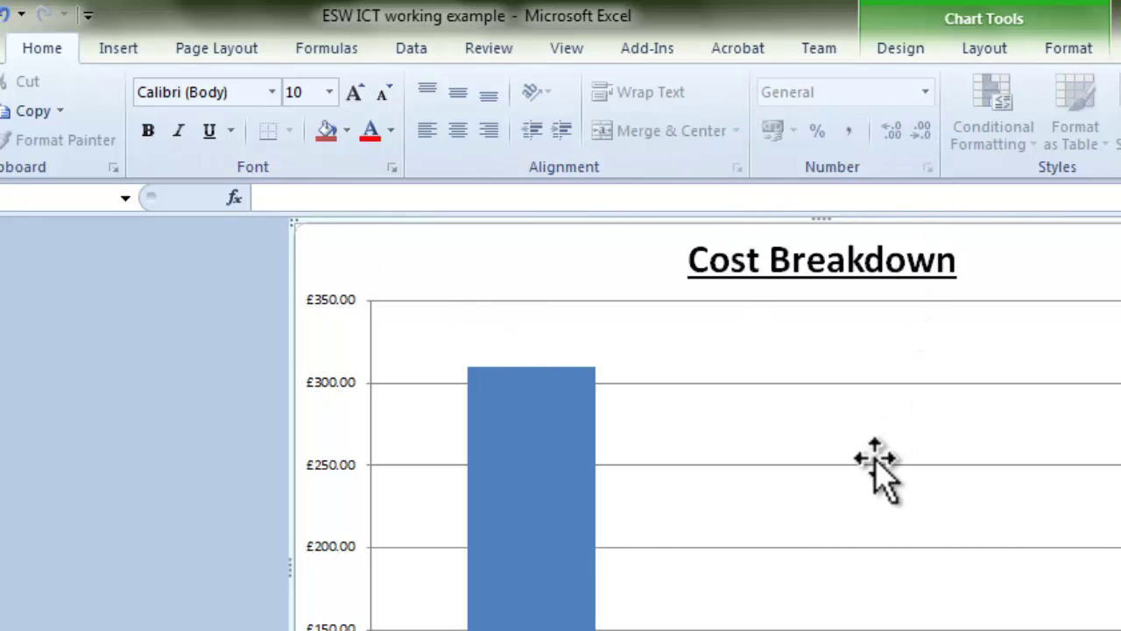
# Add a horizontally written title to the primary vertical axis reading Price
pyautogui.click(1069, 50)
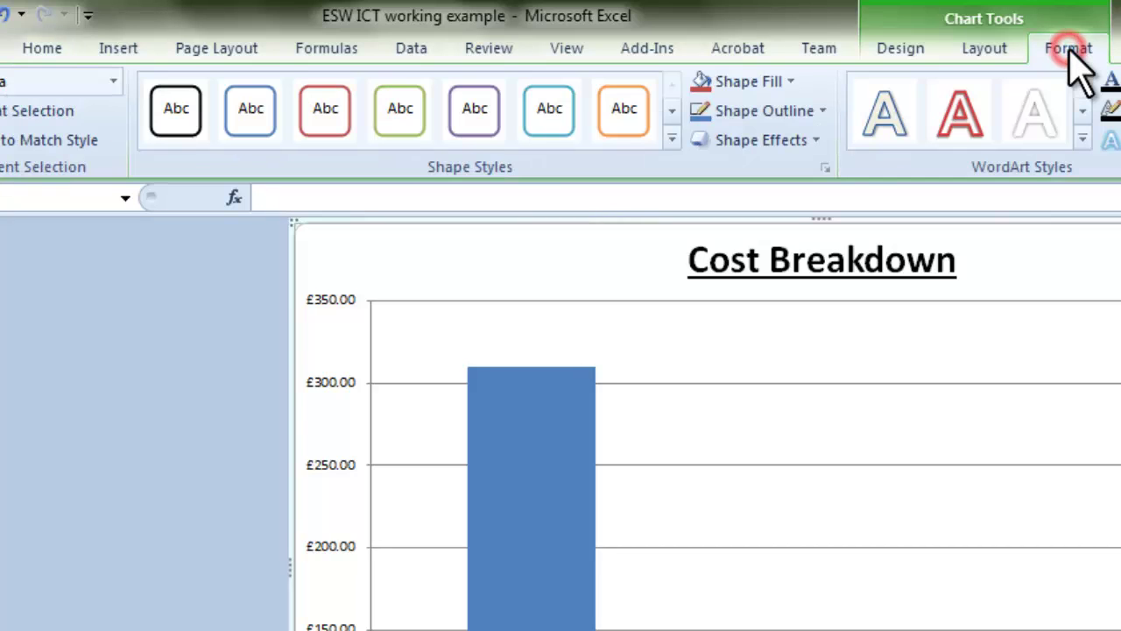
pyautogui.click(985, 53)
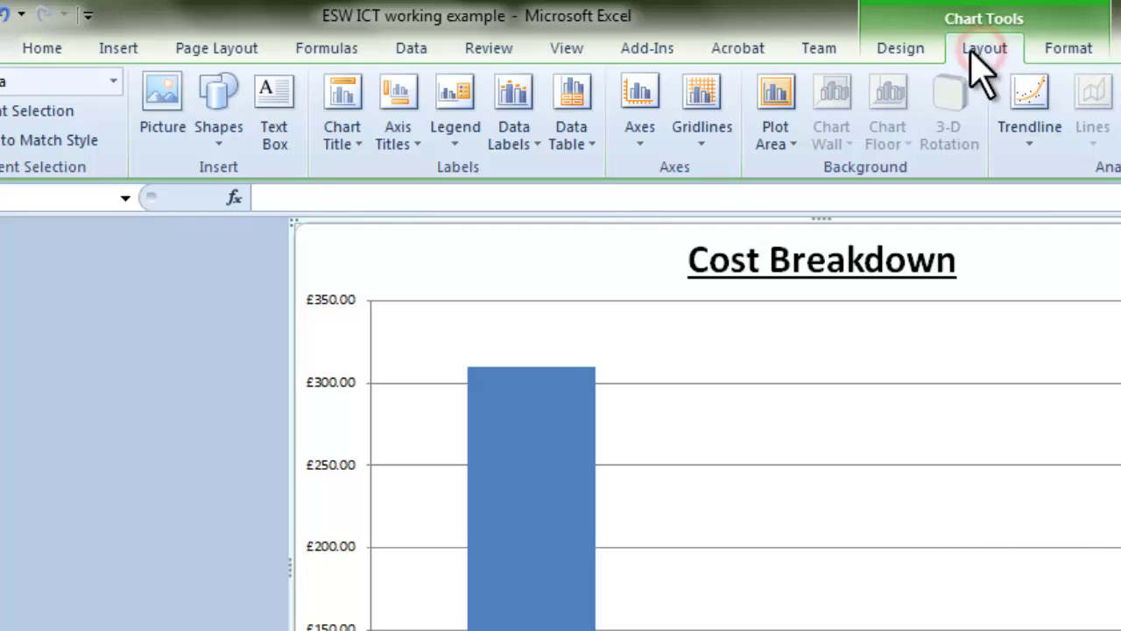
pyautogui.click(417, 145)
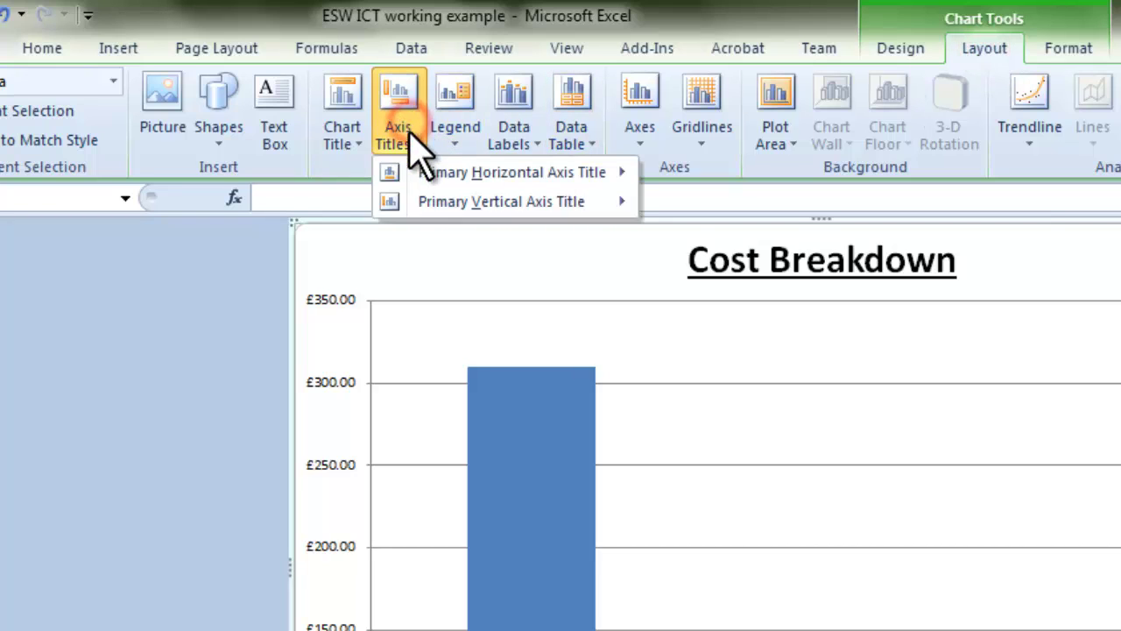
pyautogui.moveTo(477, 198)
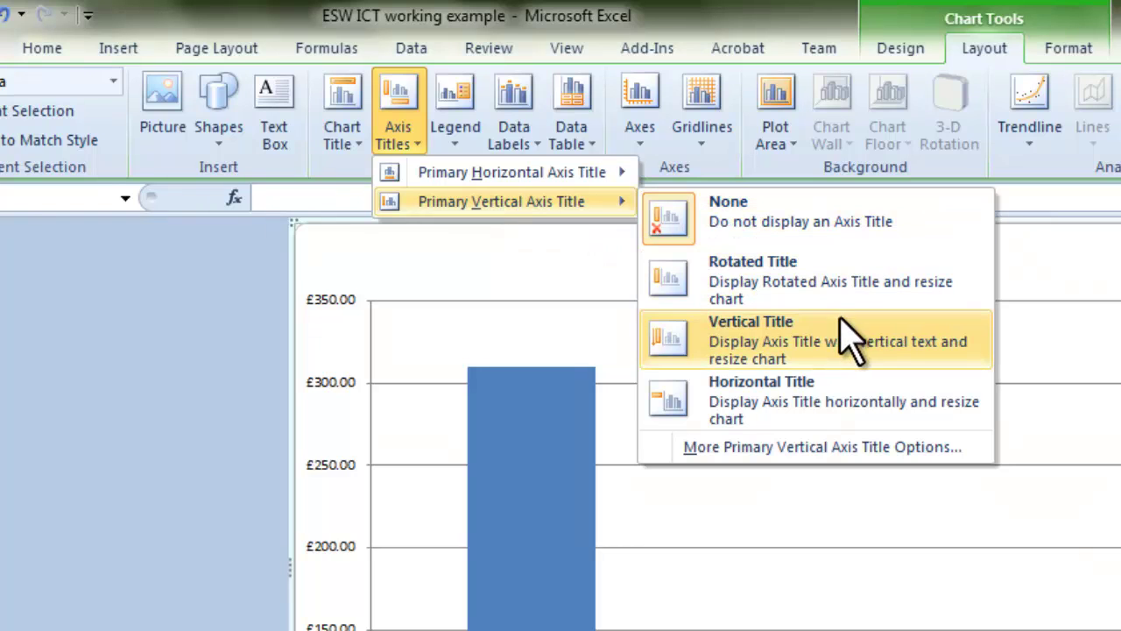
pyautogui.click(824, 412)
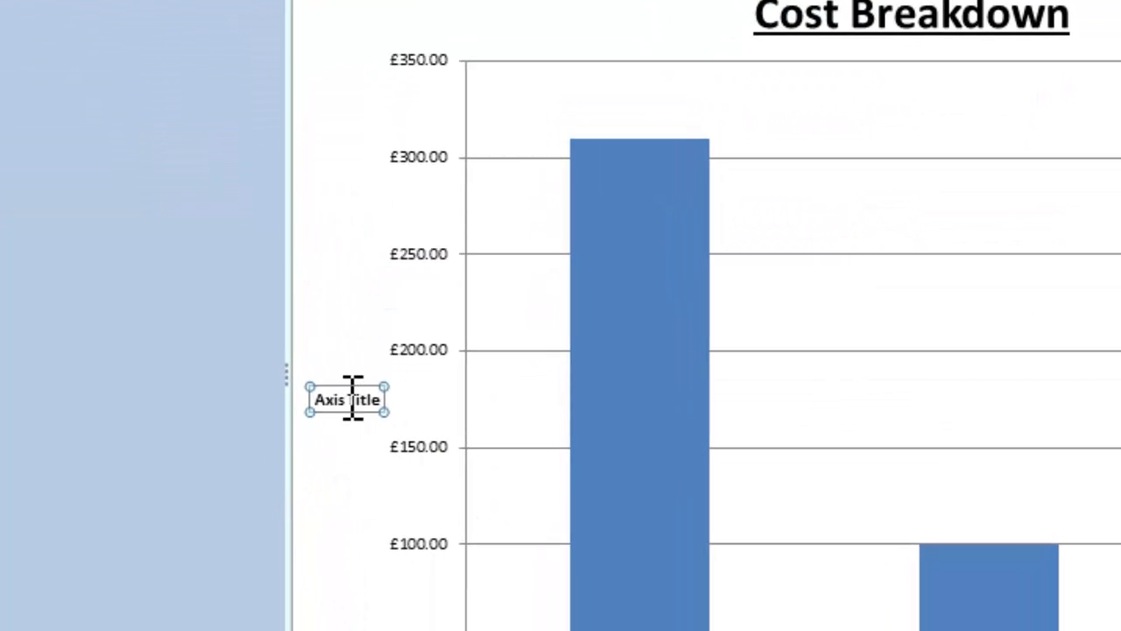
pyautogui.moveTo(376, 400); pyautogui.dragTo(298, 400)
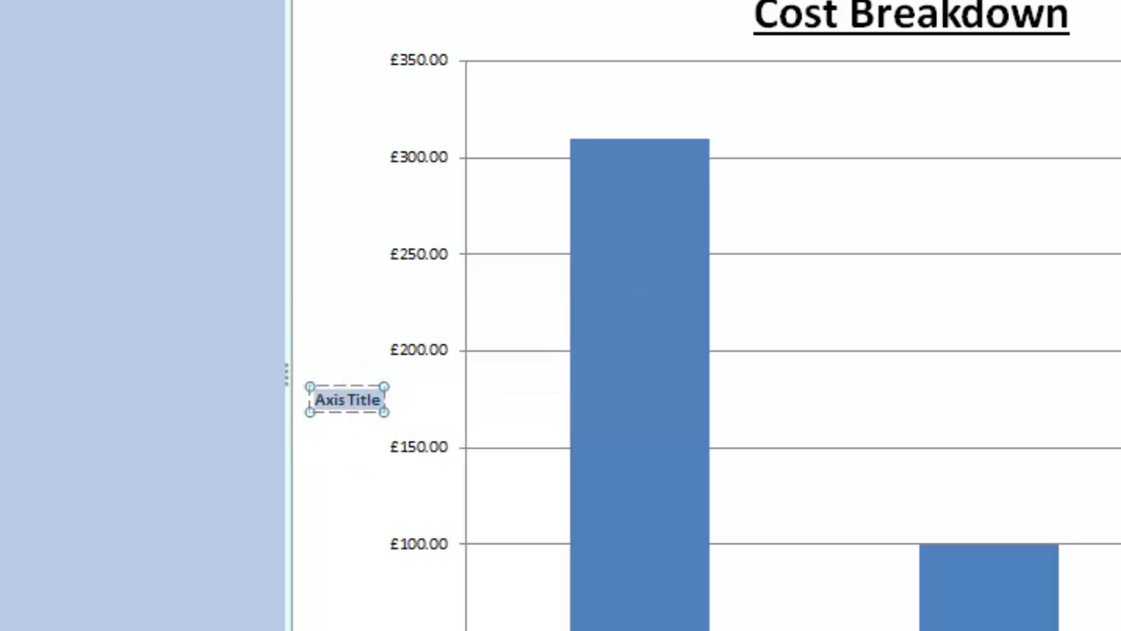
pyautogui.write('Price')
pyautogui.click(308, 480)
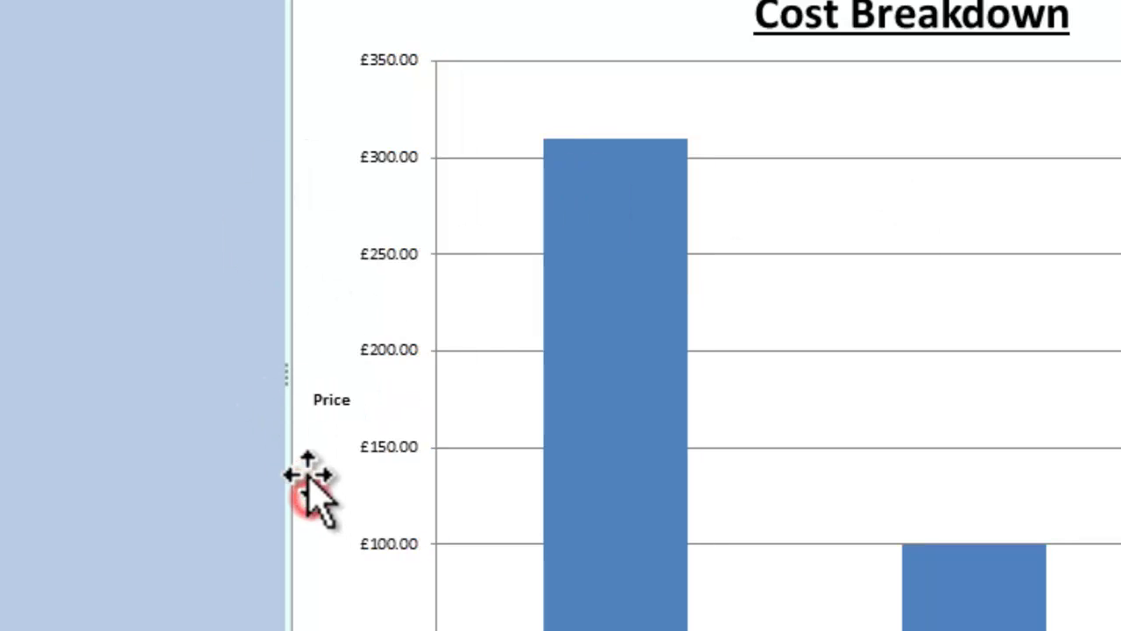
# Increase the Price axis title's font size to 16
pyautogui.click(328, 401)
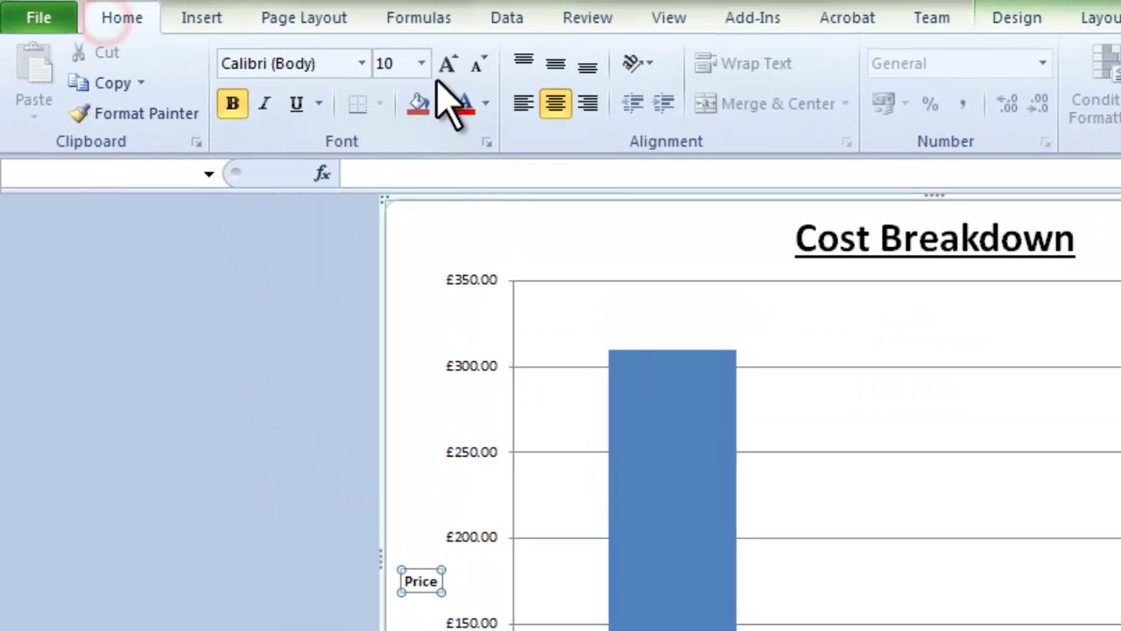
pyautogui.click(443, 65)
pyautogui.click(444, 65)
pyautogui.click(443, 65)
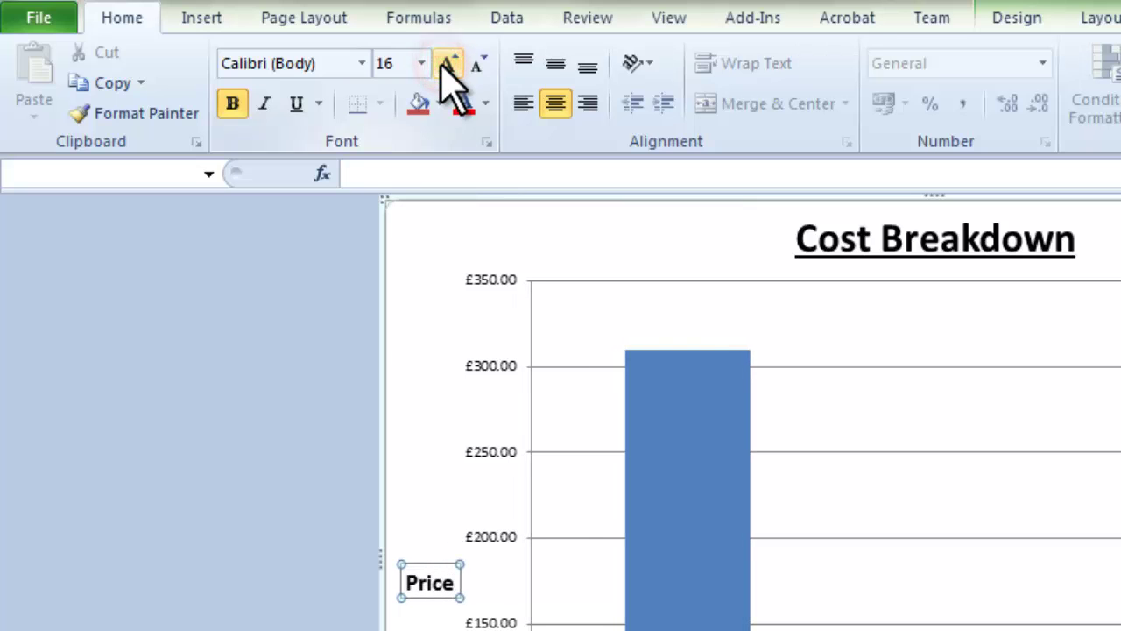
# Add a title below the primary horizontal axis reading Appliances
pyautogui.scroll(-1, 500, 596)
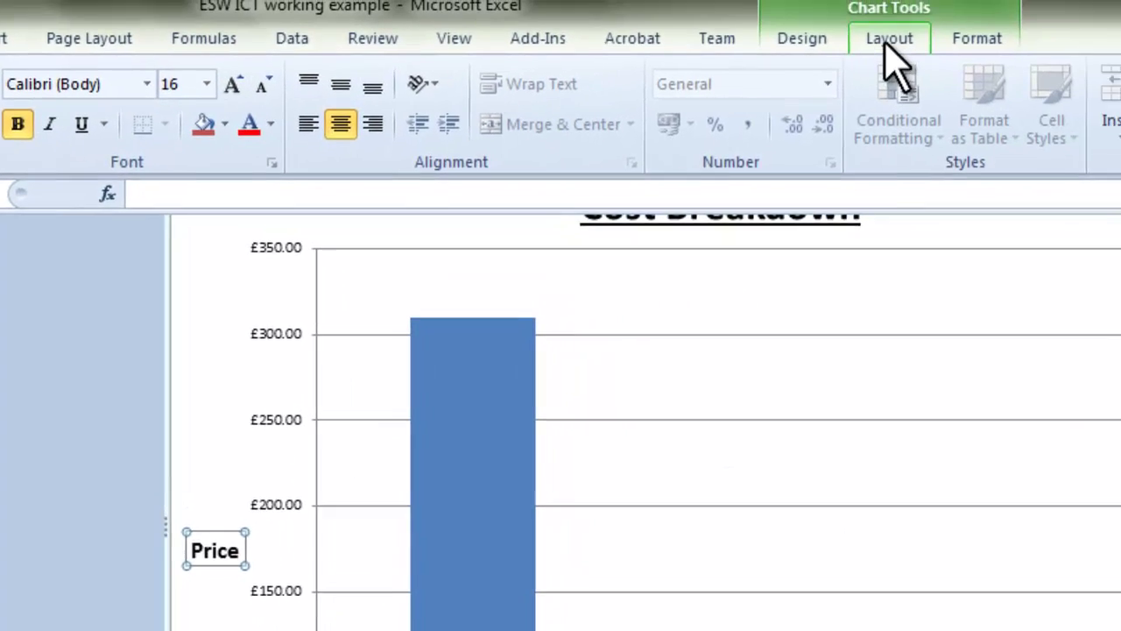
pyautogui.click(1099, 18)
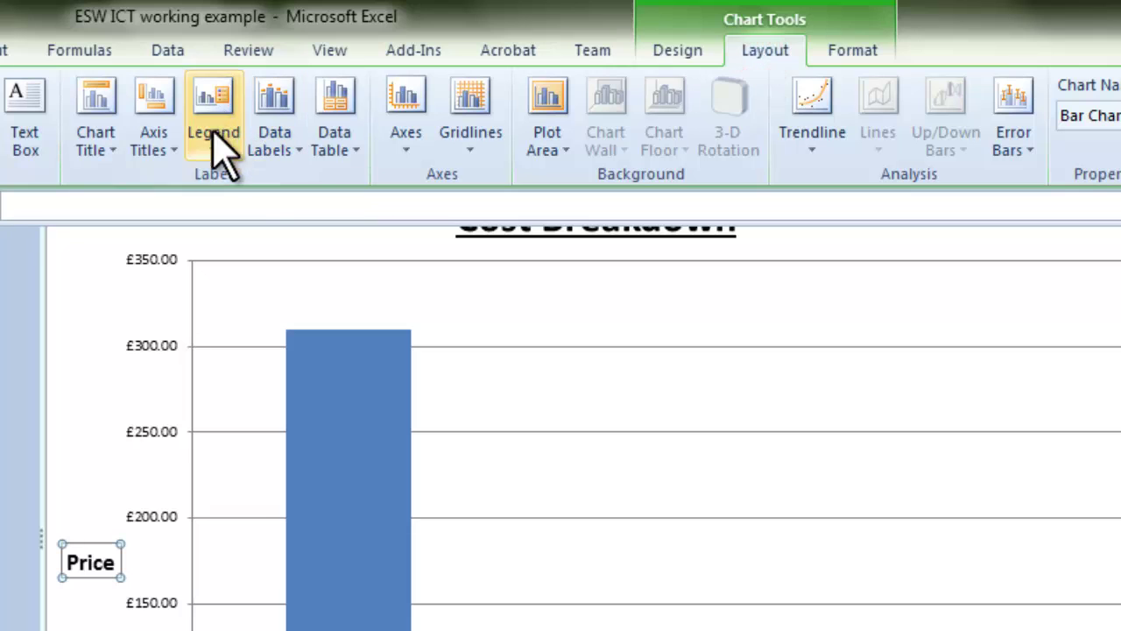
pyautogui.click(158, 118)
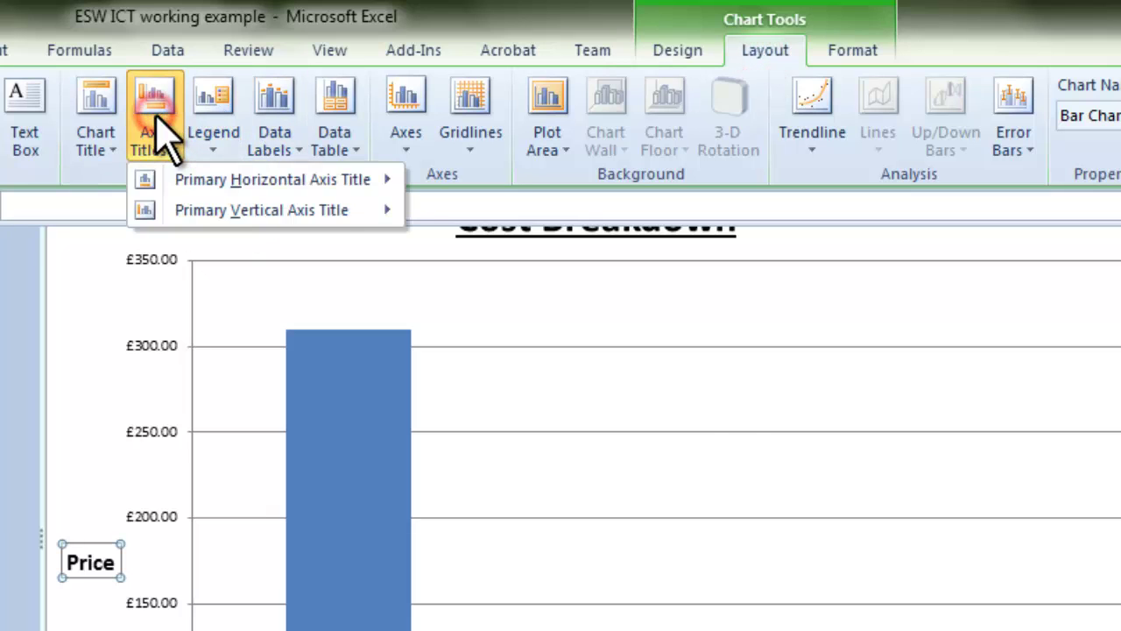
pyautogui.moveTo(298, 180)
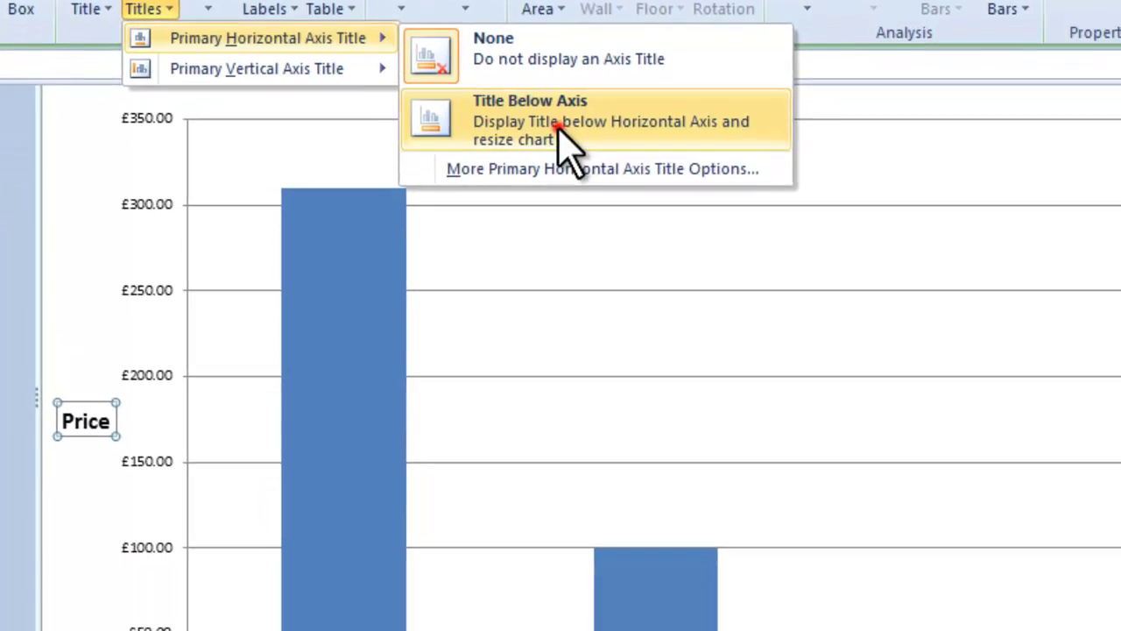
pyautogui.click(571, 284)
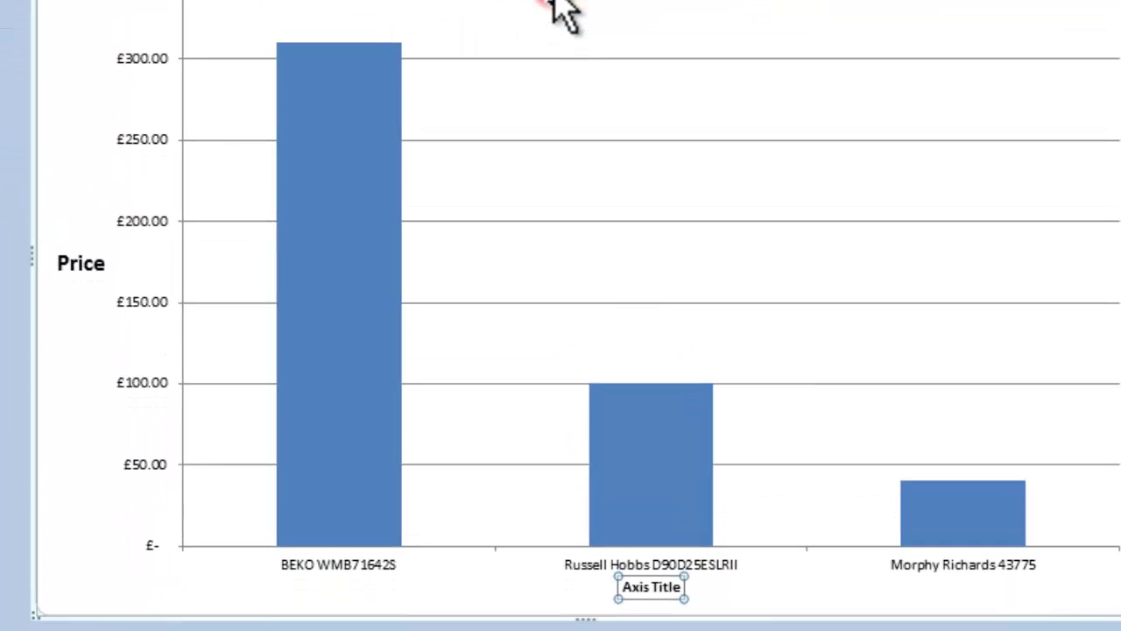
pyautogui.doubleClick(658, 592)
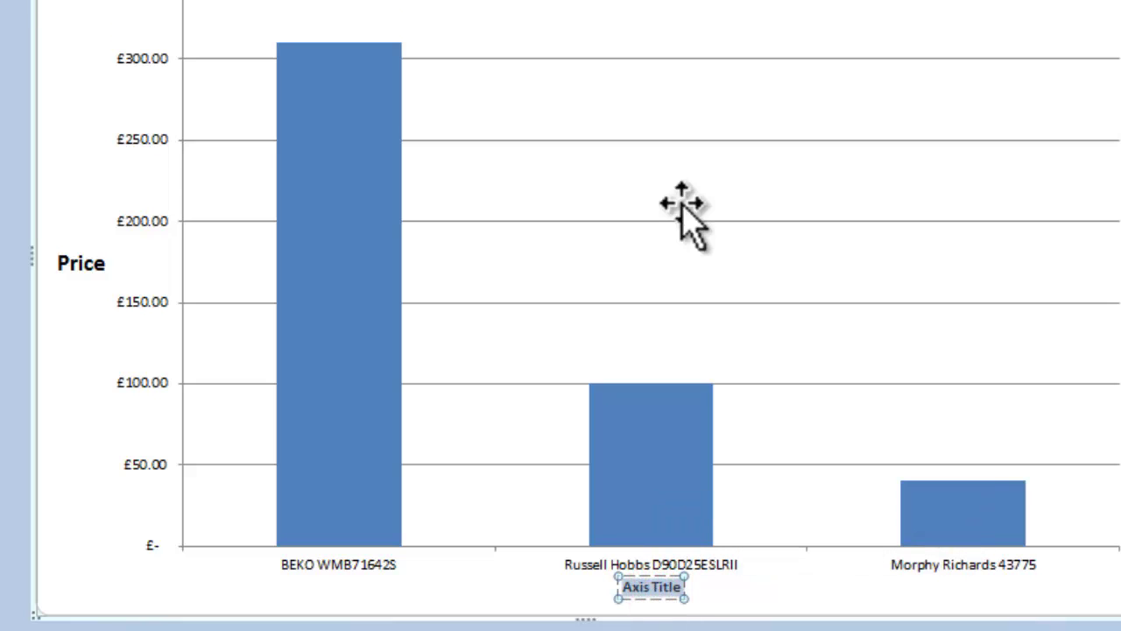
pyautogui.write('Applia')
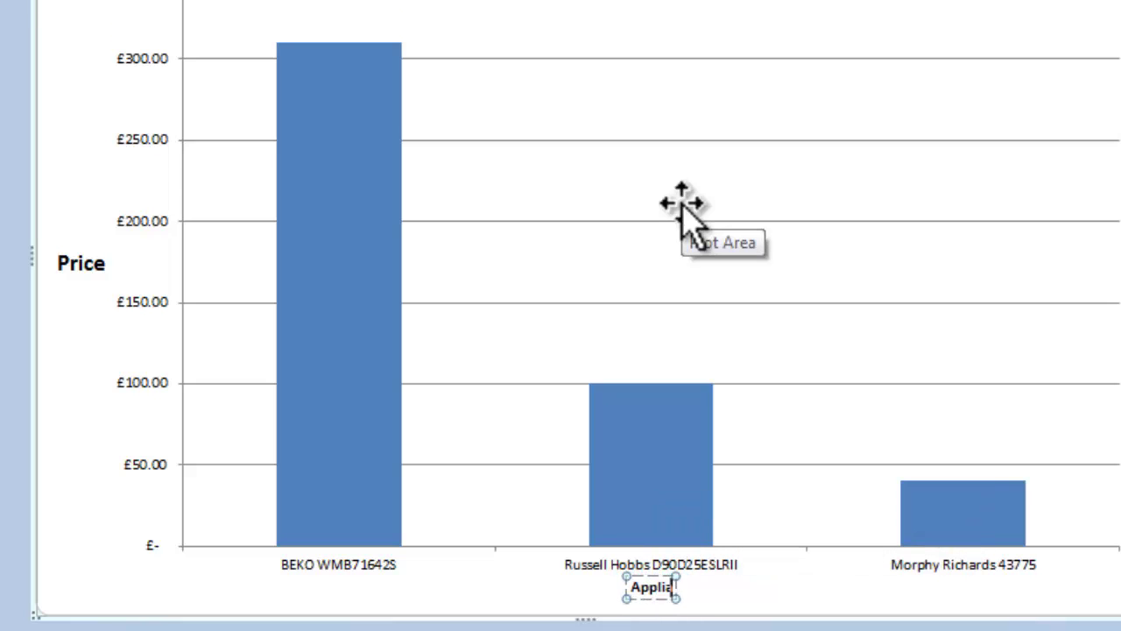
pyautogui.write('nces')
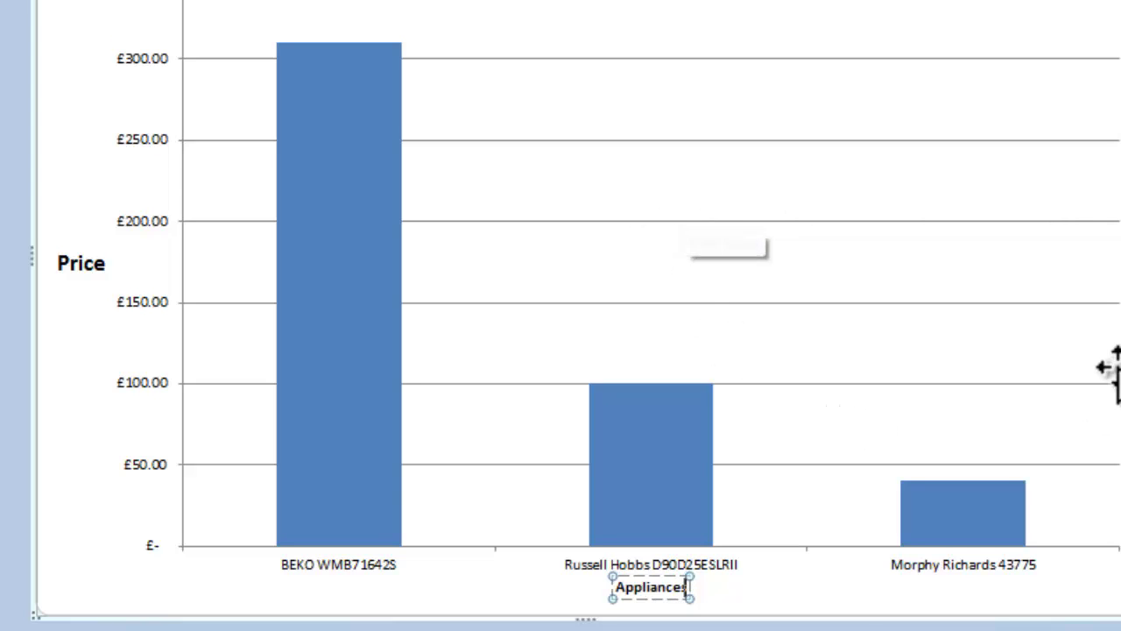
pyautogui.click(1099, 385)
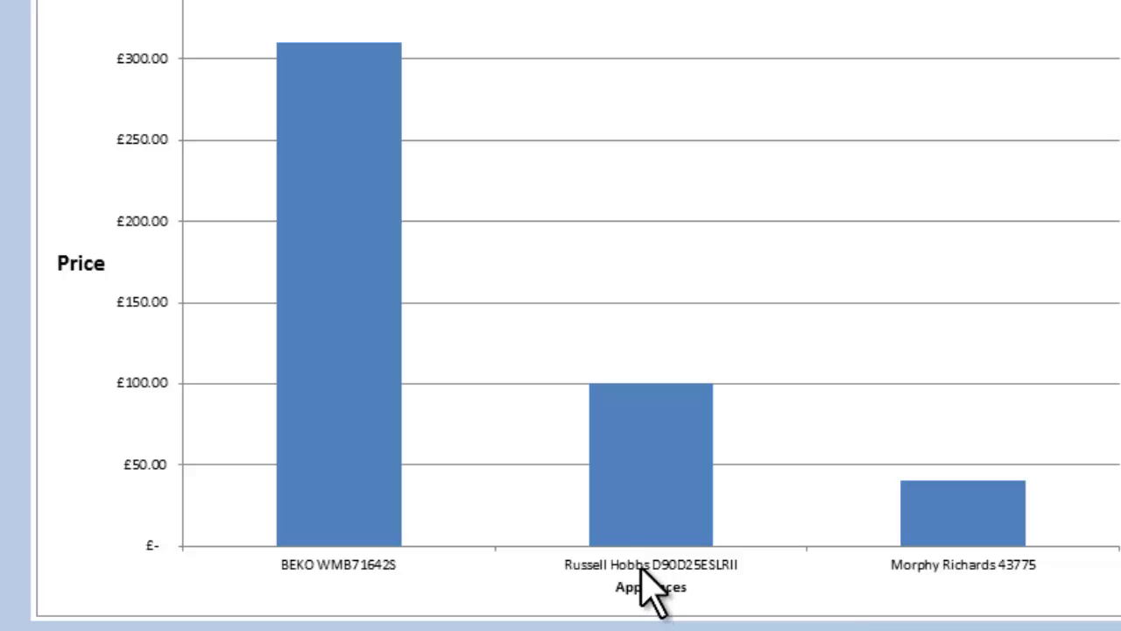
# Enlarge the Appliances axis title's font to match the Price axis title
pyautogui.click(644, 597)
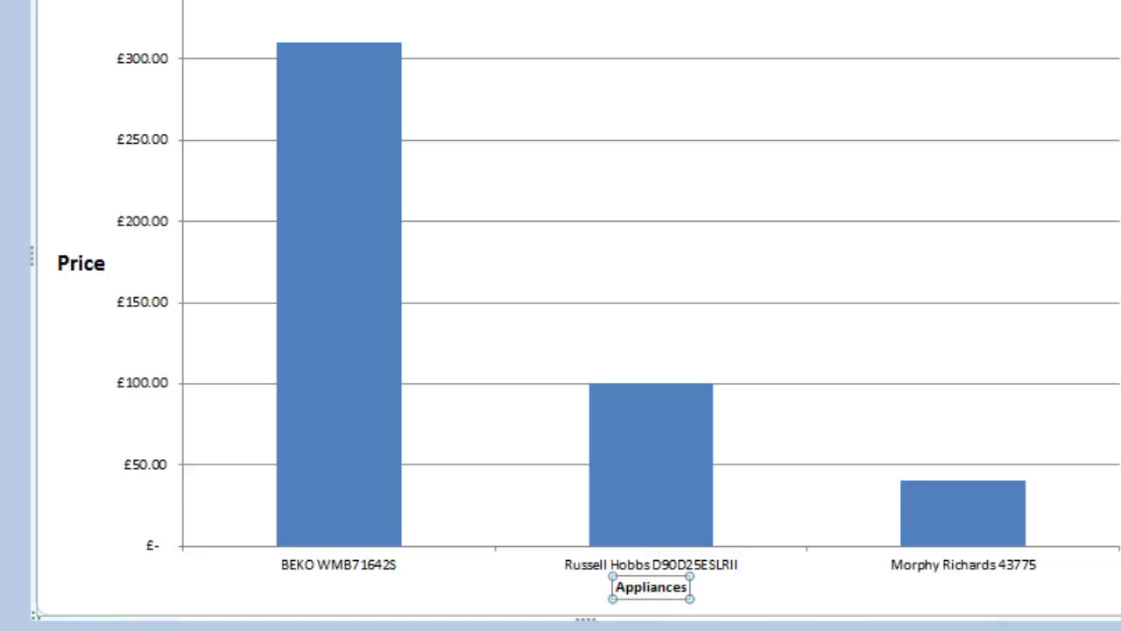
pyautogui.hotkey('ctrl', 'shift', '.')
pyautogui.hotkey('ctrl', 'shift', '.')
pyautogui.hotkey('ctrl', 'shift', '.')
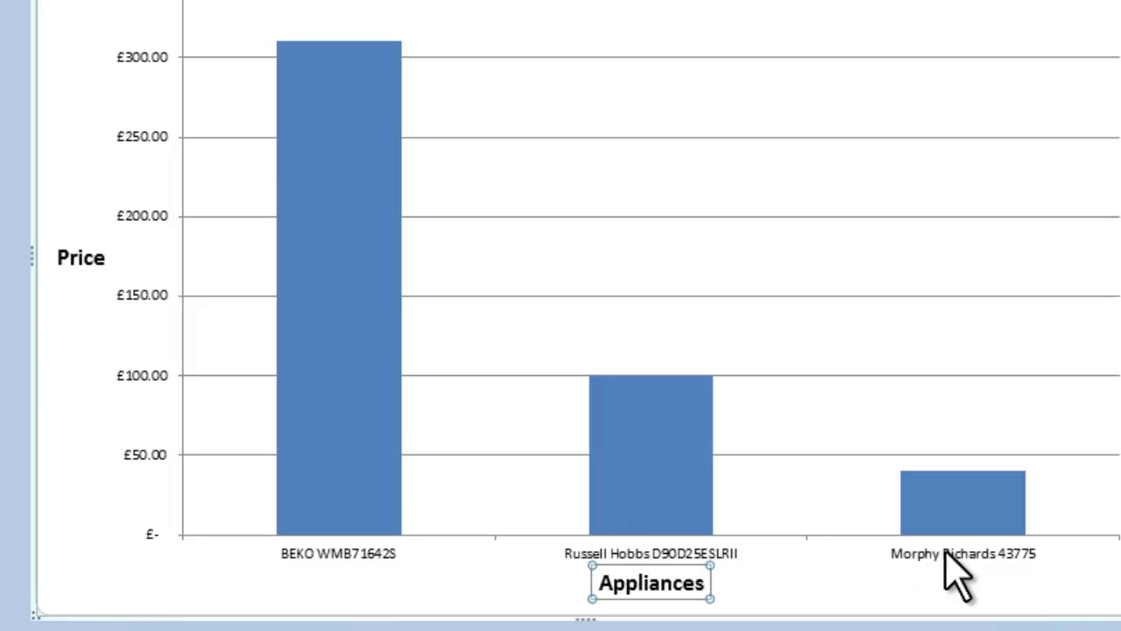
pyautogui.click(867, 629)
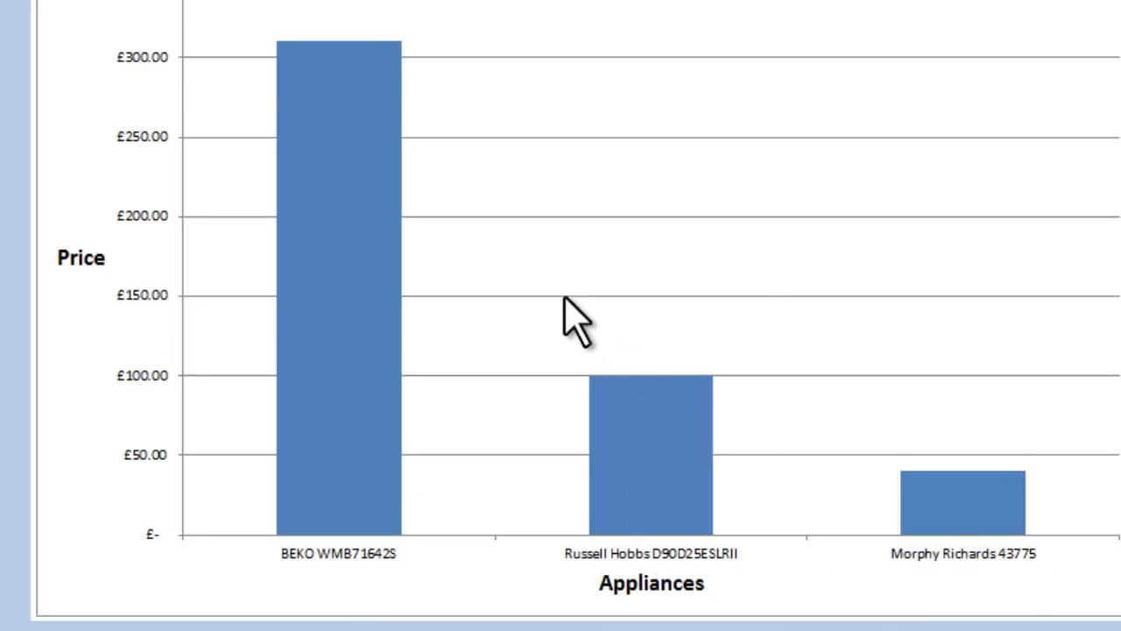
# Add data labels to the columns, trying the Center position and settling on Inside End
pyautogui.scroll(1, 751, 313)
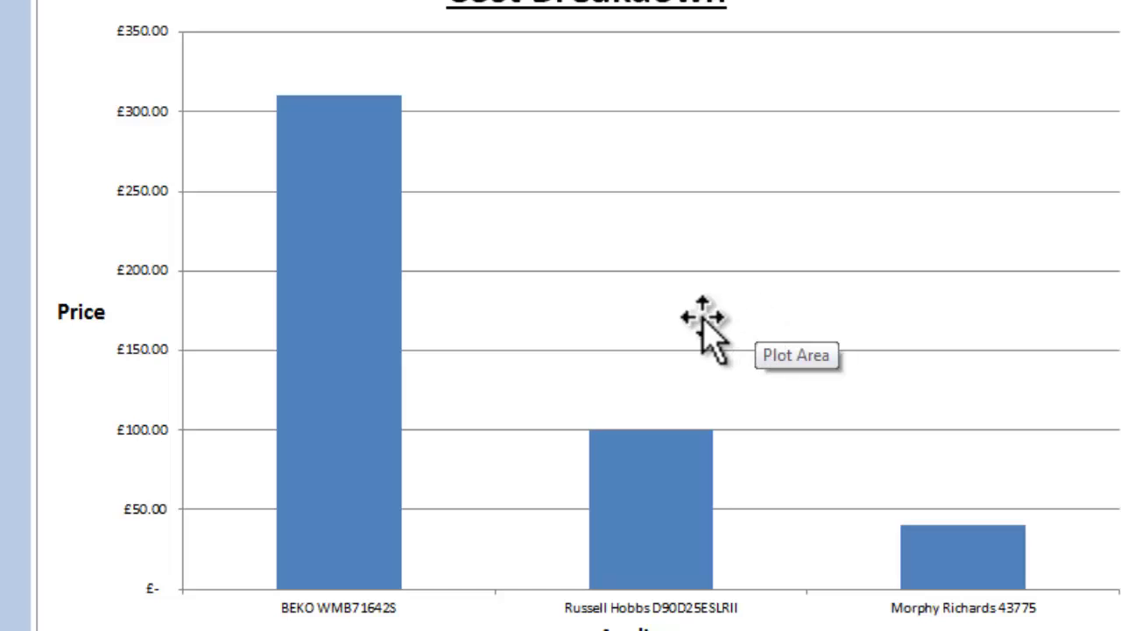
pyautogui.click(1000, 40)
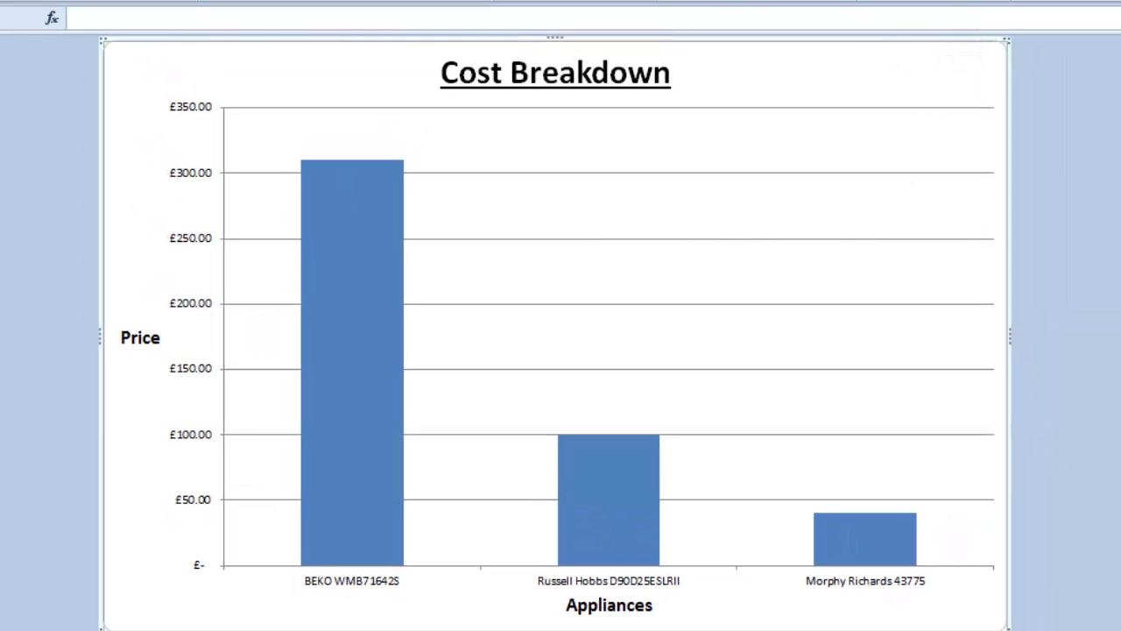
pyautogui.click(679, 11)
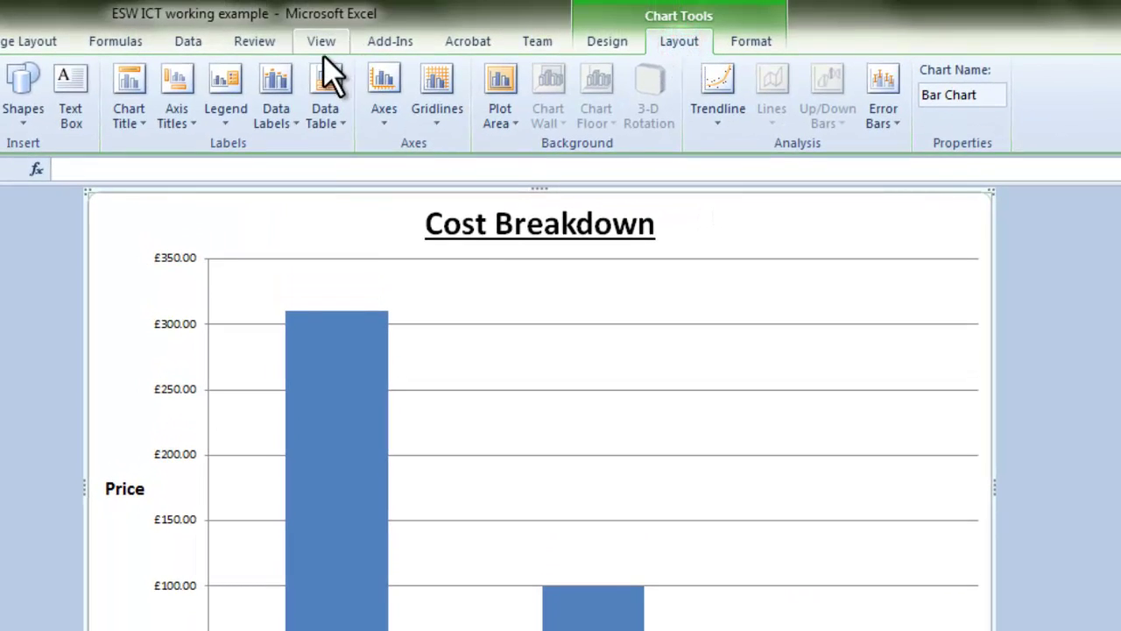
pyautogui.click(272, 91)
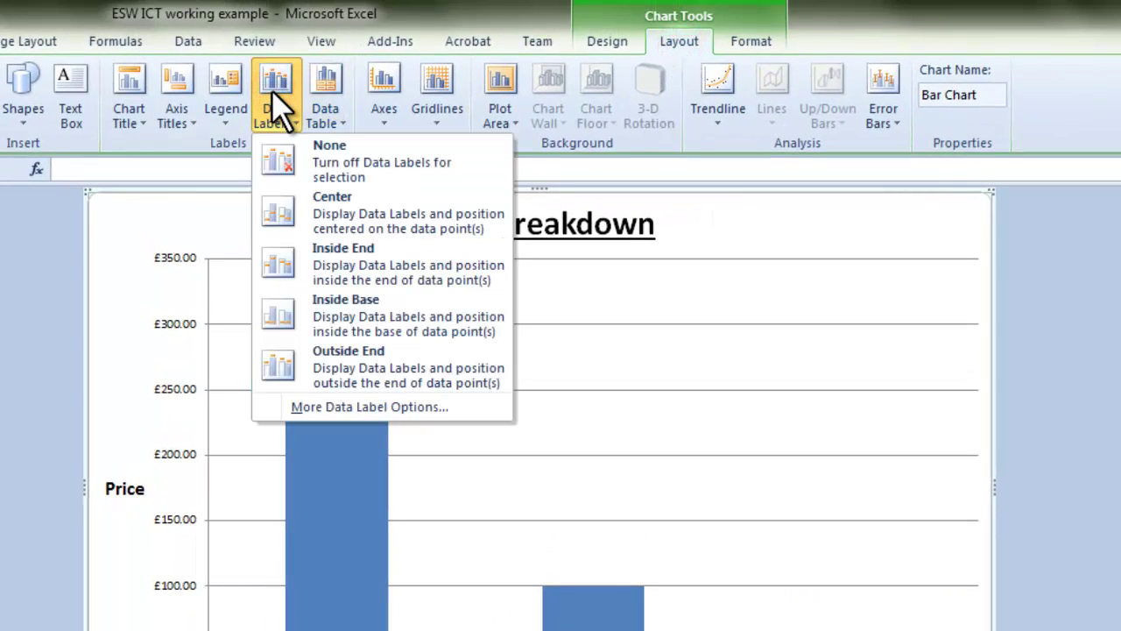
pyautogui.click(334, 207)
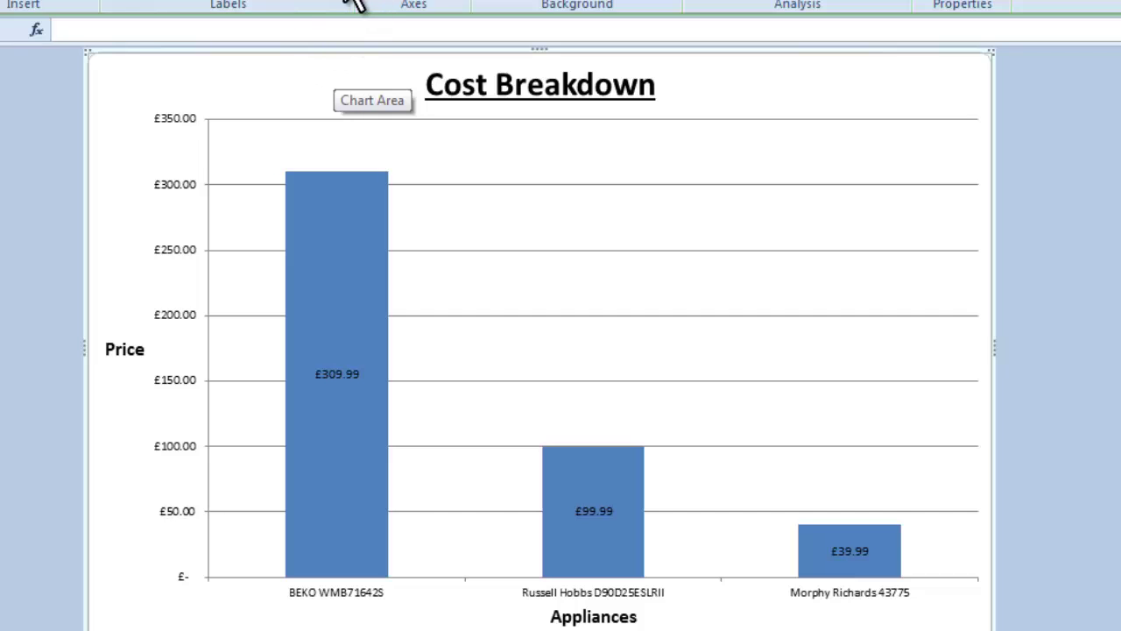
pyautogui.click(304, 61)
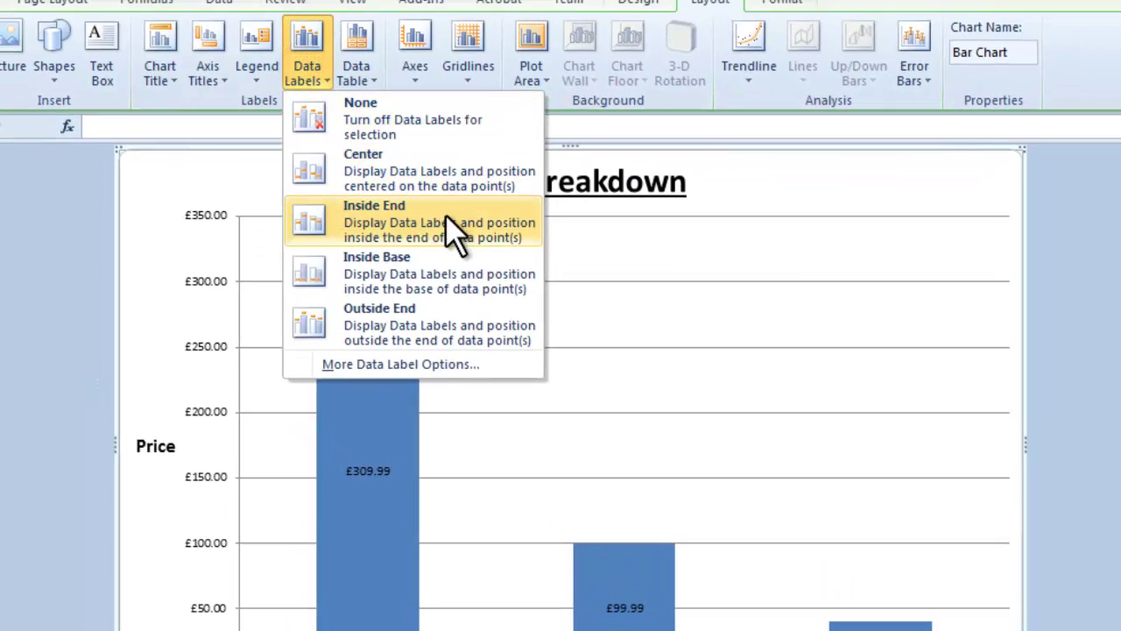
pyautogui.click(443, 208)
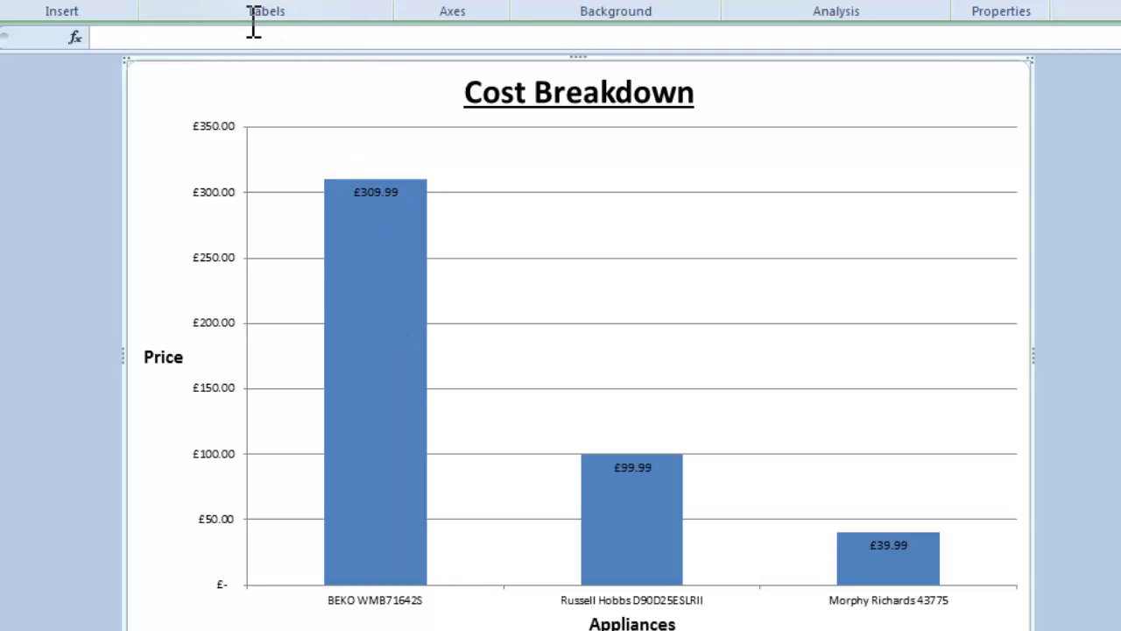
# Increase the font size of the price data labels on the columns to 20
pyautogui.click(371, 190)
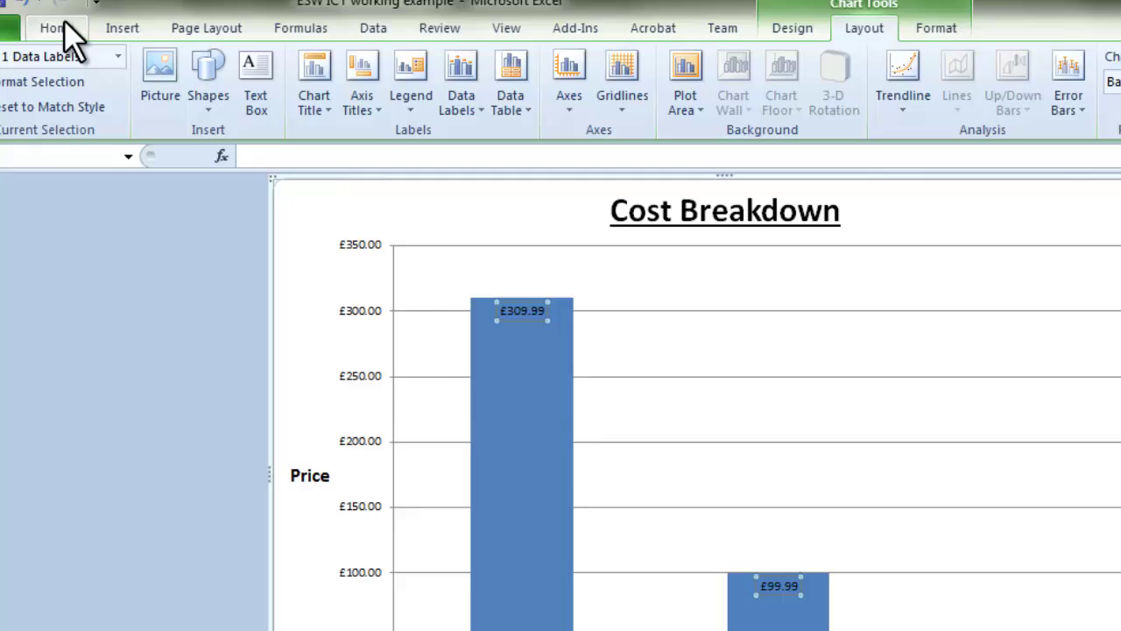
pyautogui.click(79, 35)
pyautogui.click(342, 81)
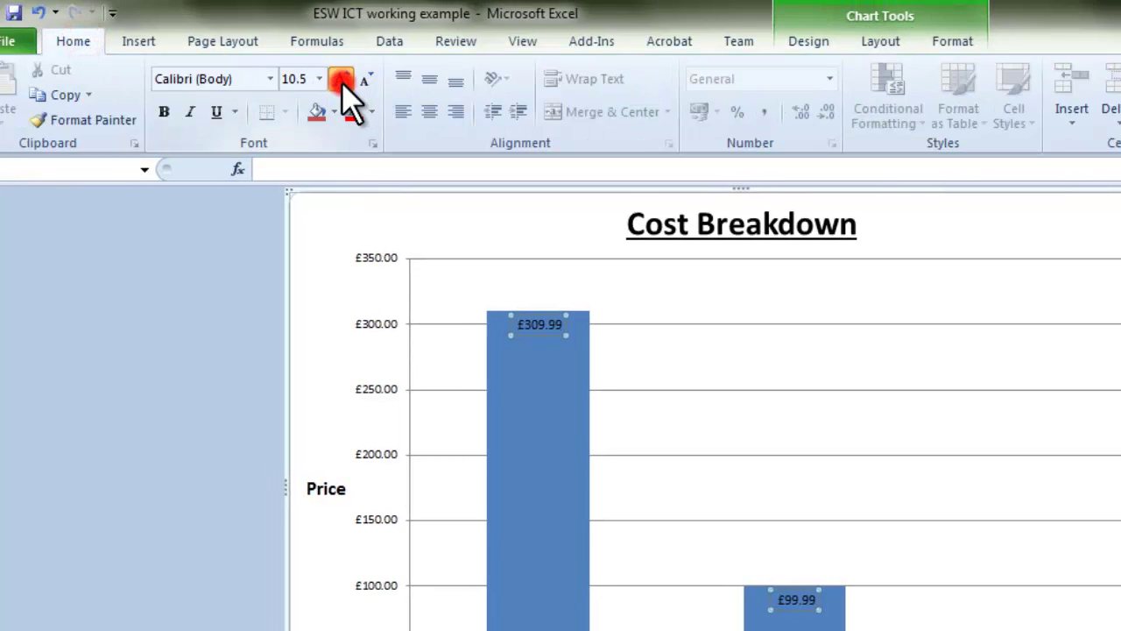
pyautogui.click(342, 81)
pyautogui.click(341, 80)
pyautogui.click(342, 81)
pyautogui.click(342, 80)
pyautogui.click(342, 80)
pyautogui.click(342, 80)
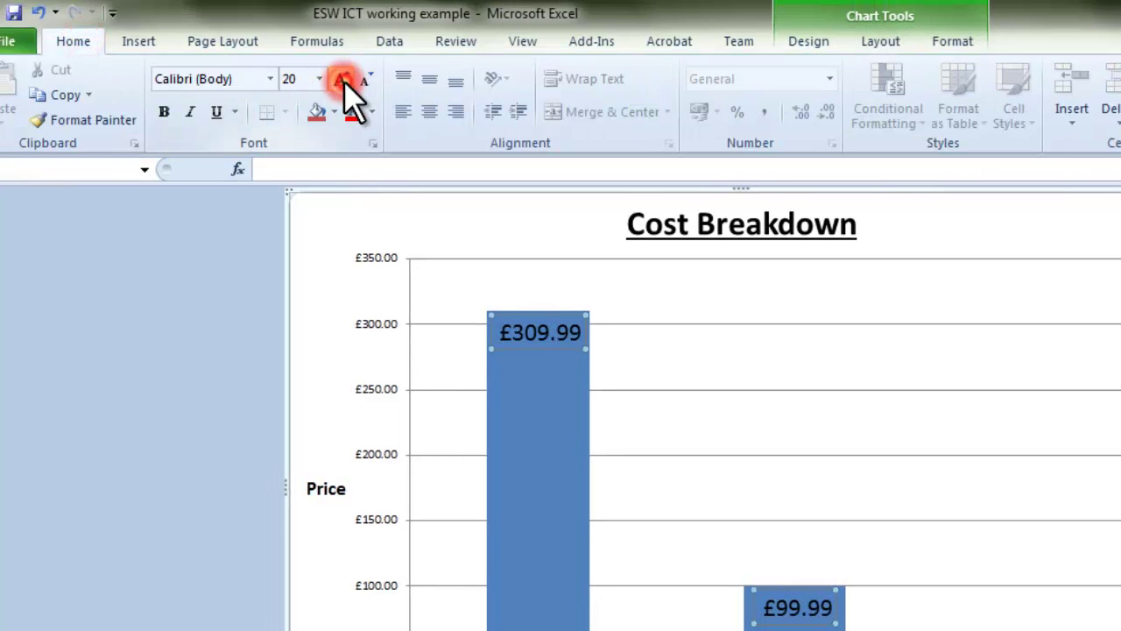
# Make the price data labels on the columns bold, and view the Final Draft sheet before returning to Bar Chart
pyautogui.click(163, 112)
pyautogui.press('Escape')
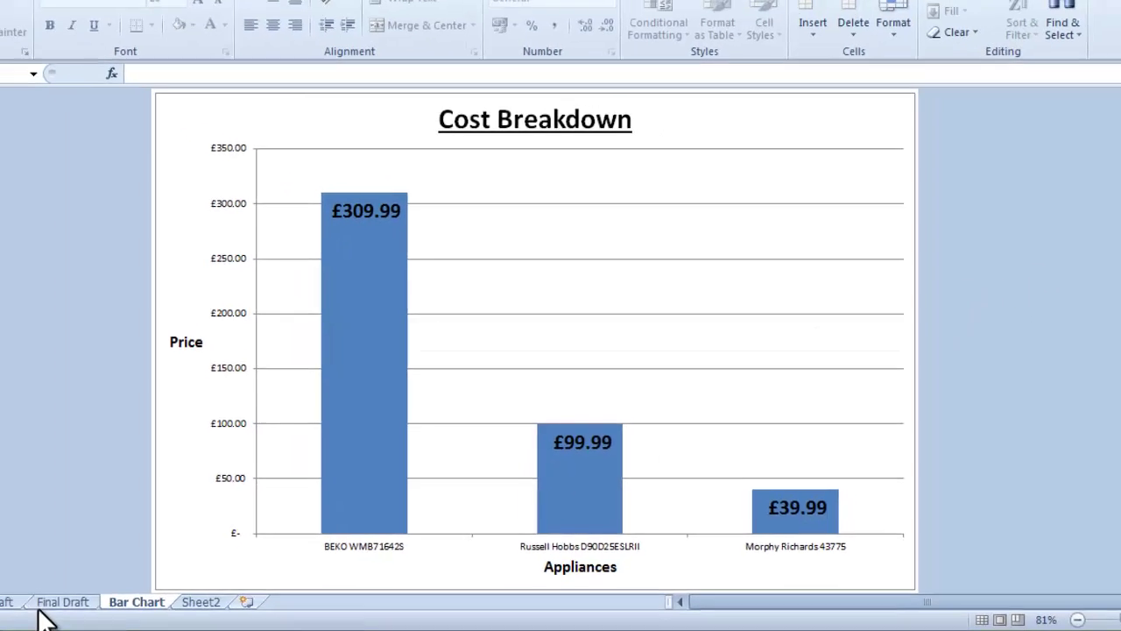
pyautogui.click(54, 603)
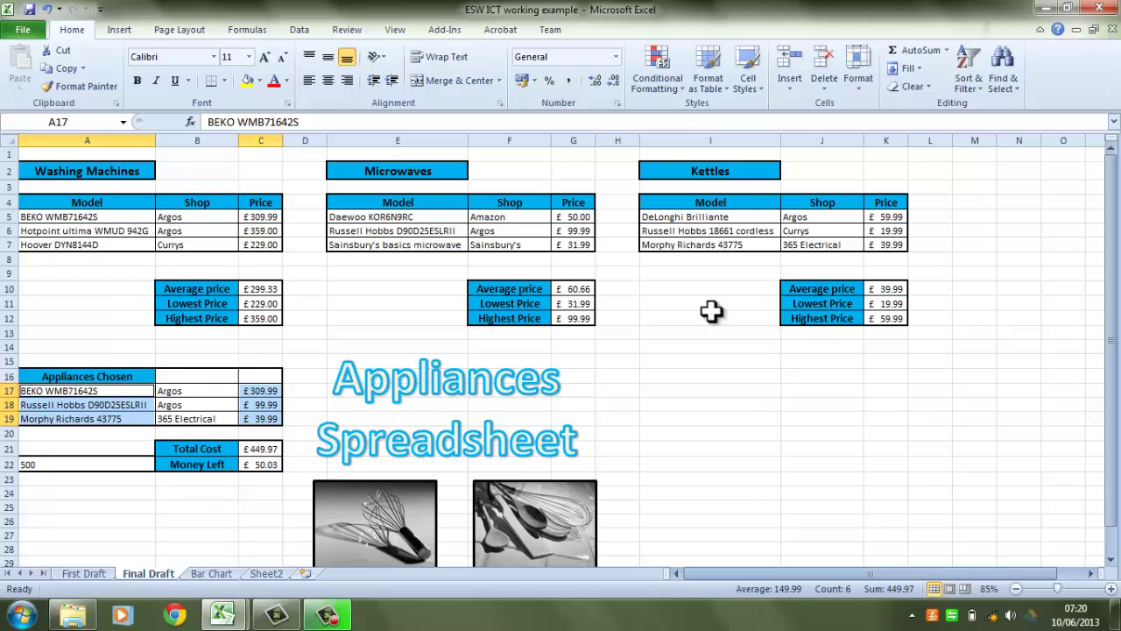
pyautogui.click(211, 574)
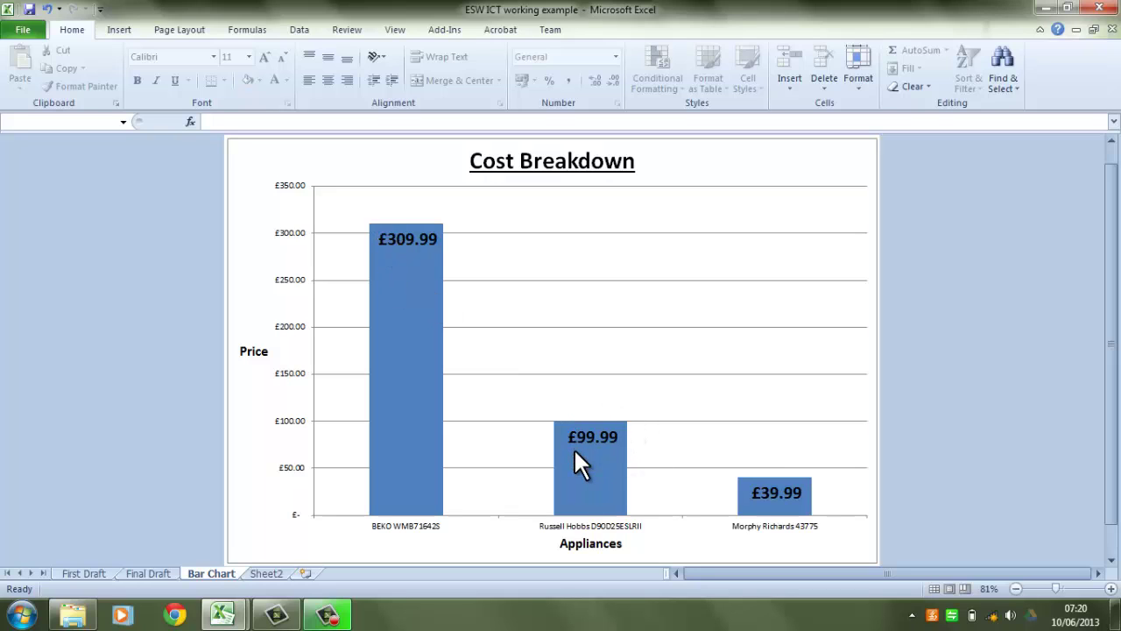
# Give only the BEKO WMB71642S column a solid red fill
pyautogui.click(412, 368)
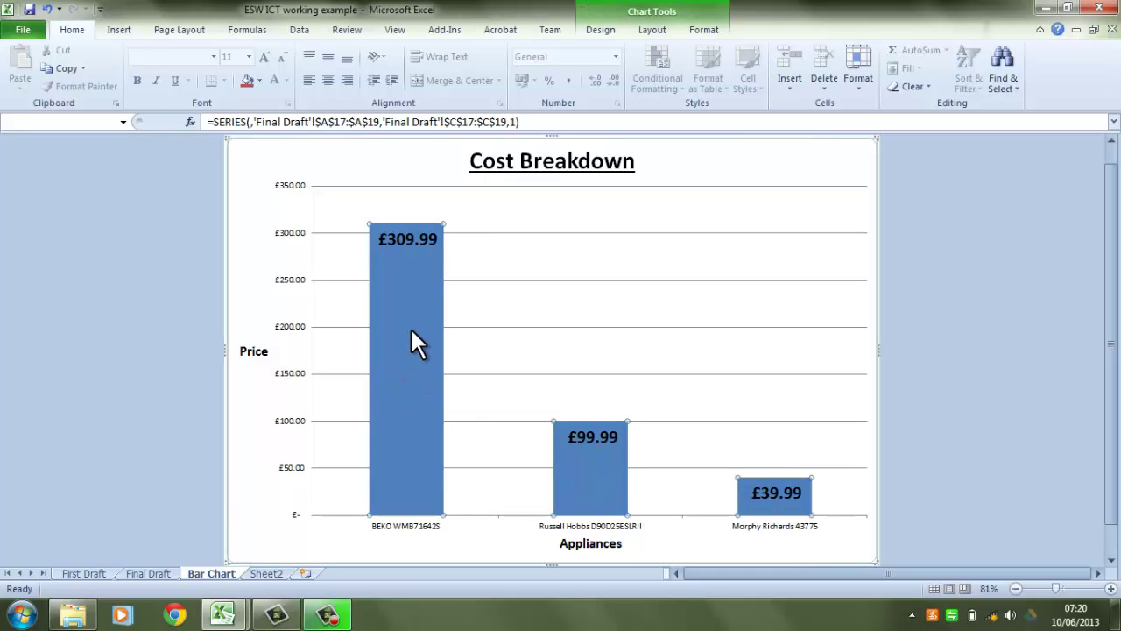
pyautogui.doubleClick(410, 327)
pyautogui.click(382, 134)
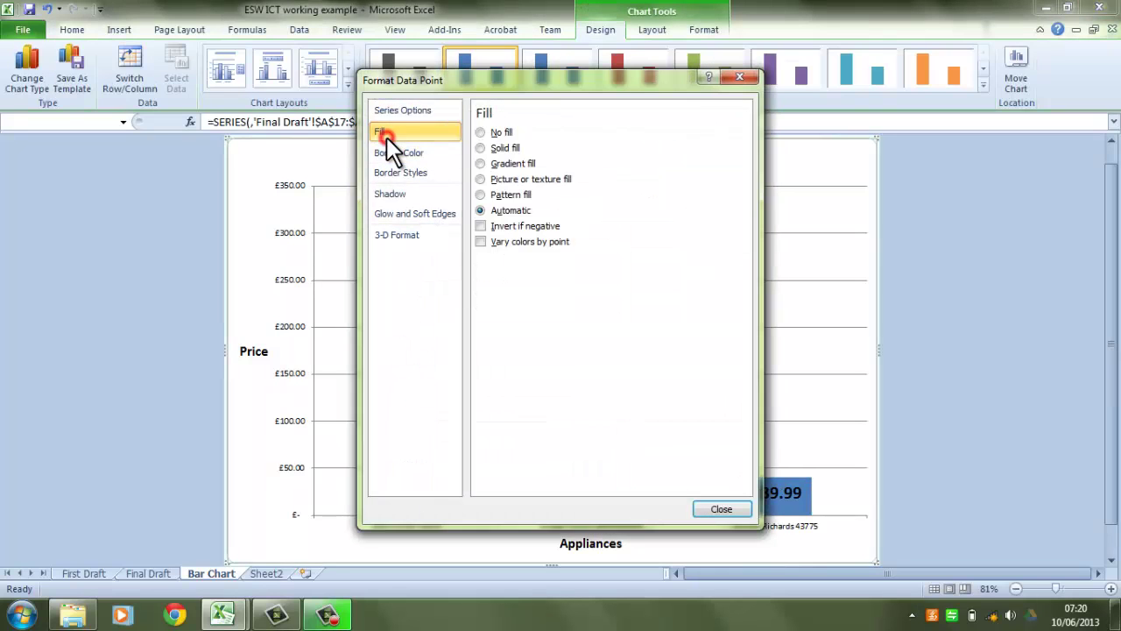
pyautogui.click(481, 147)
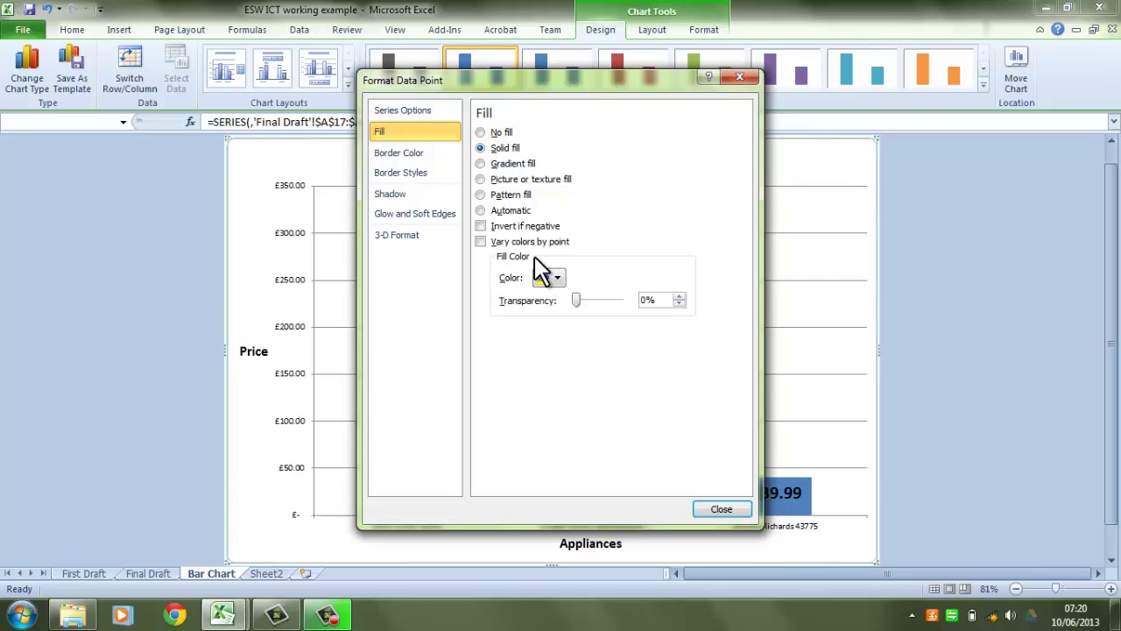
pyautogui.click(557, 277)
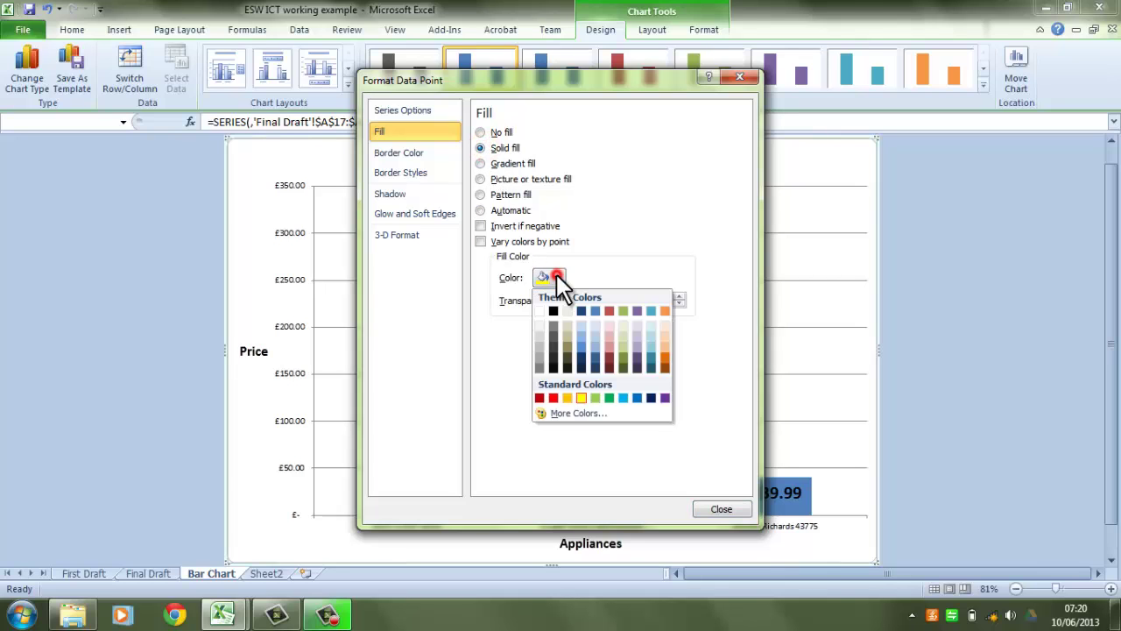
pyautogui.click(553, 397)
pyautogui.click(720, 510)
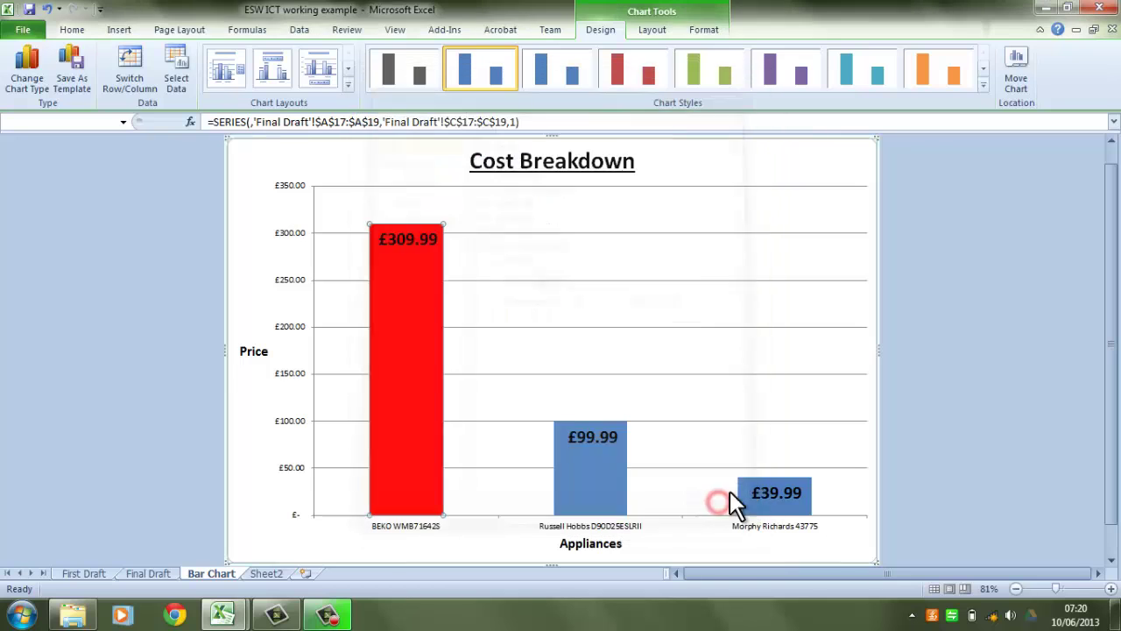
pyautogui.click(582, 464)
pyautogui.doubleClick(582, 464)
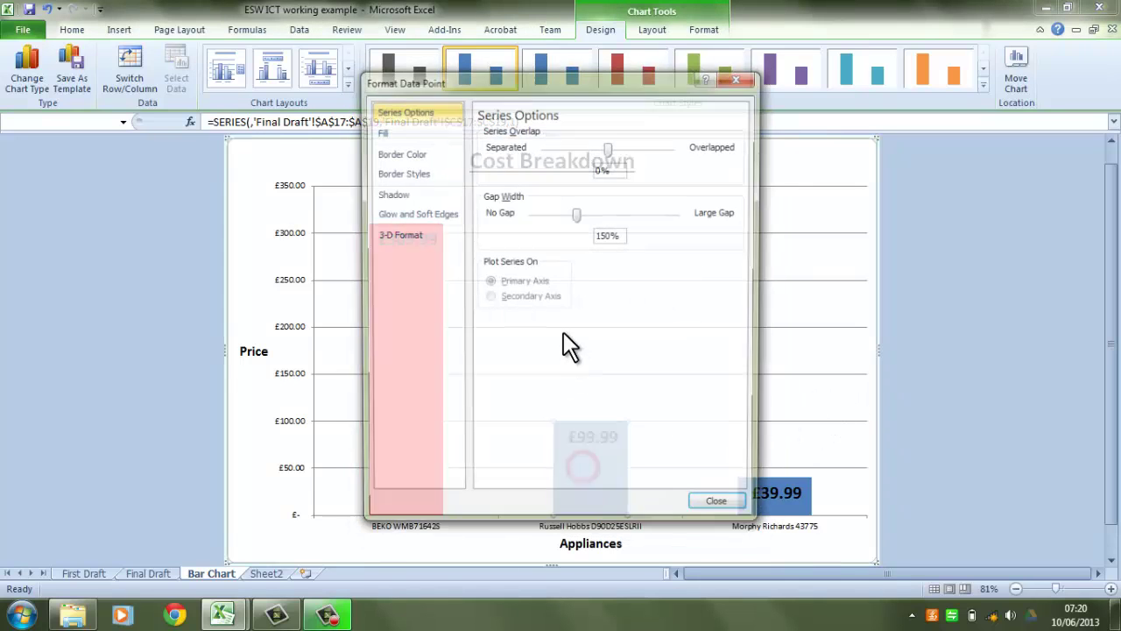
pyautogui.click(720, 511)
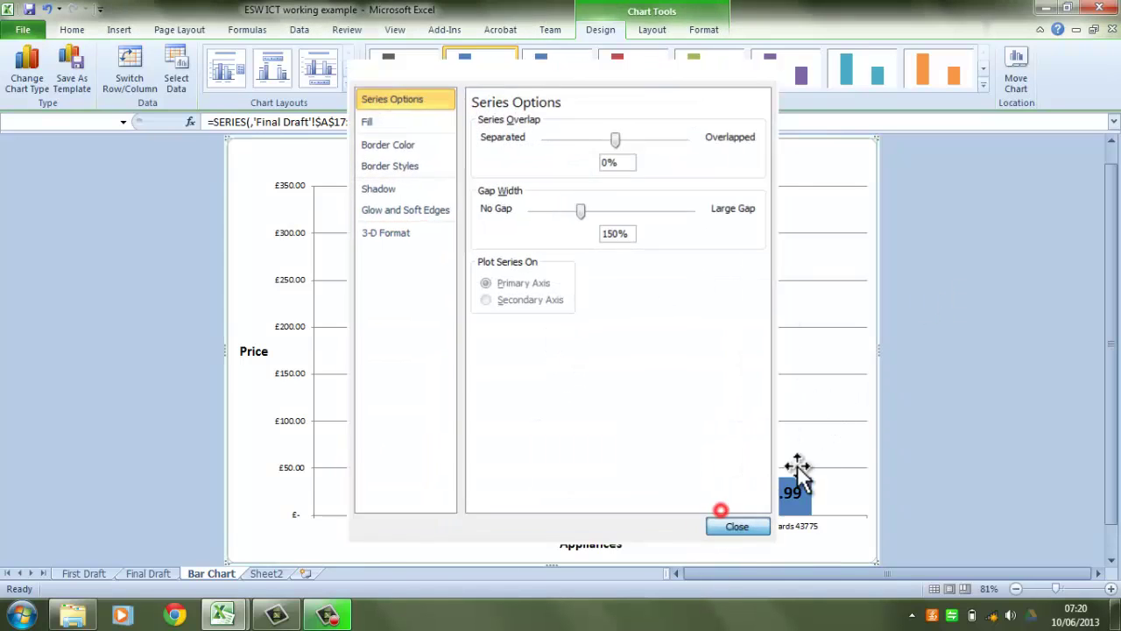
pyautogui.click(935, 386)
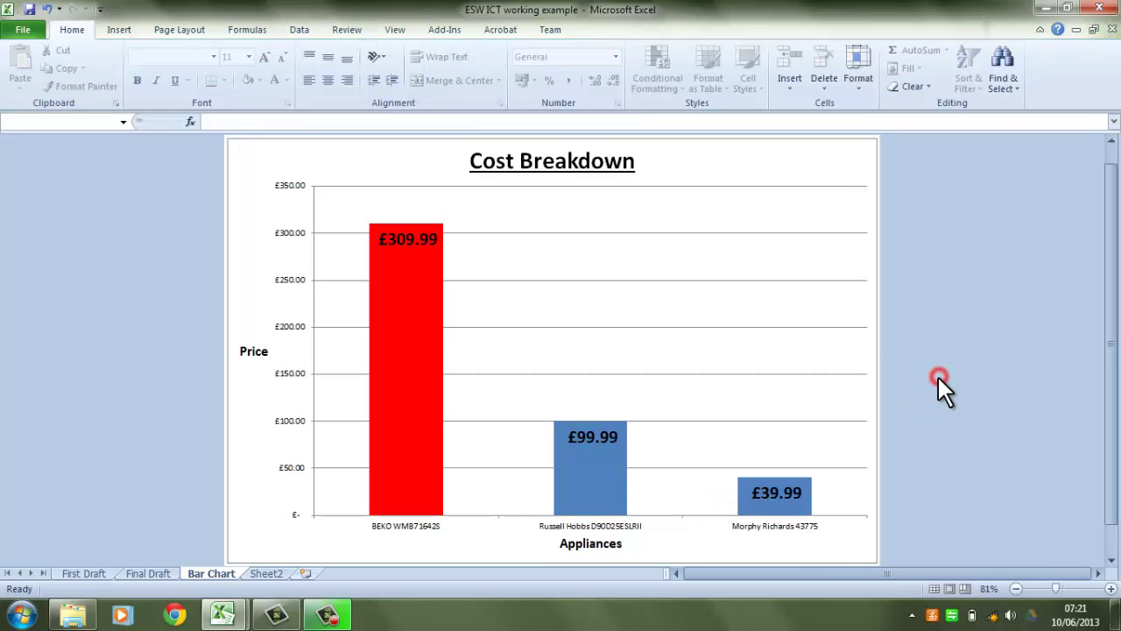
# Apply a solid yellow fill to the whole column series of the bar chart
pyautogui.doubleClick(783, 510)
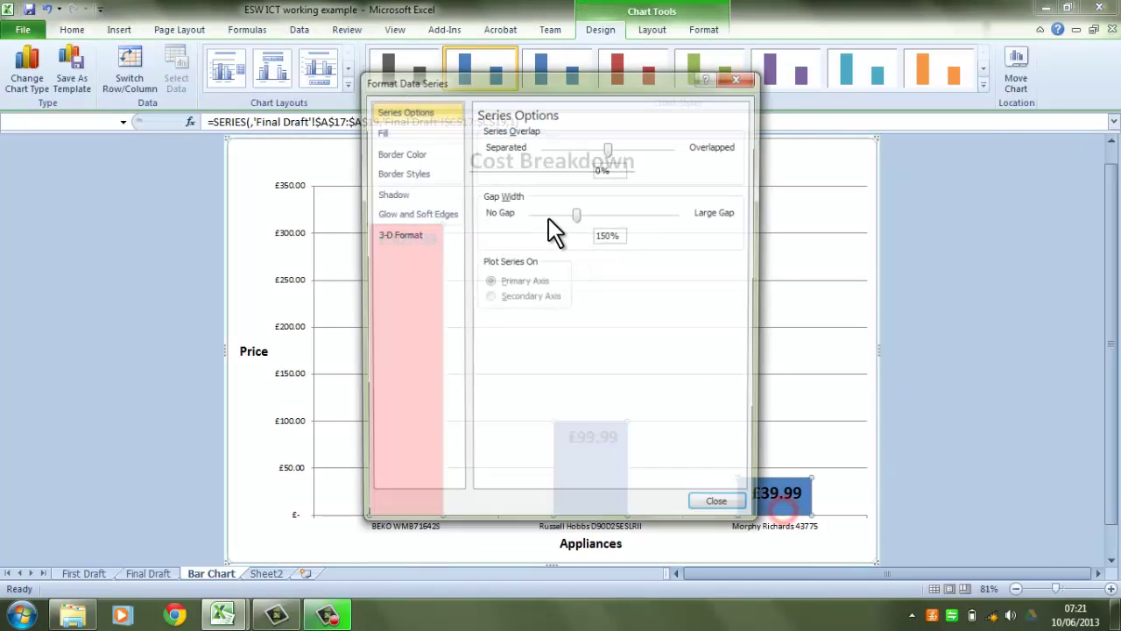
pyautogui.click(409, 135)
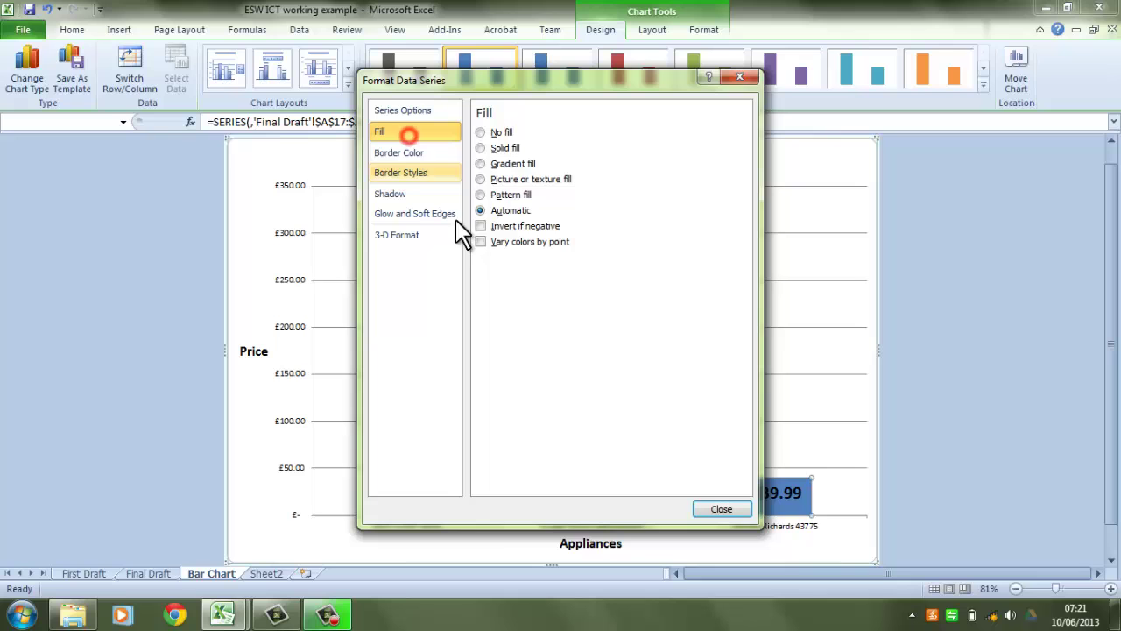
pyautogui.click(506, 148)
pyautogui.click(557, 278)
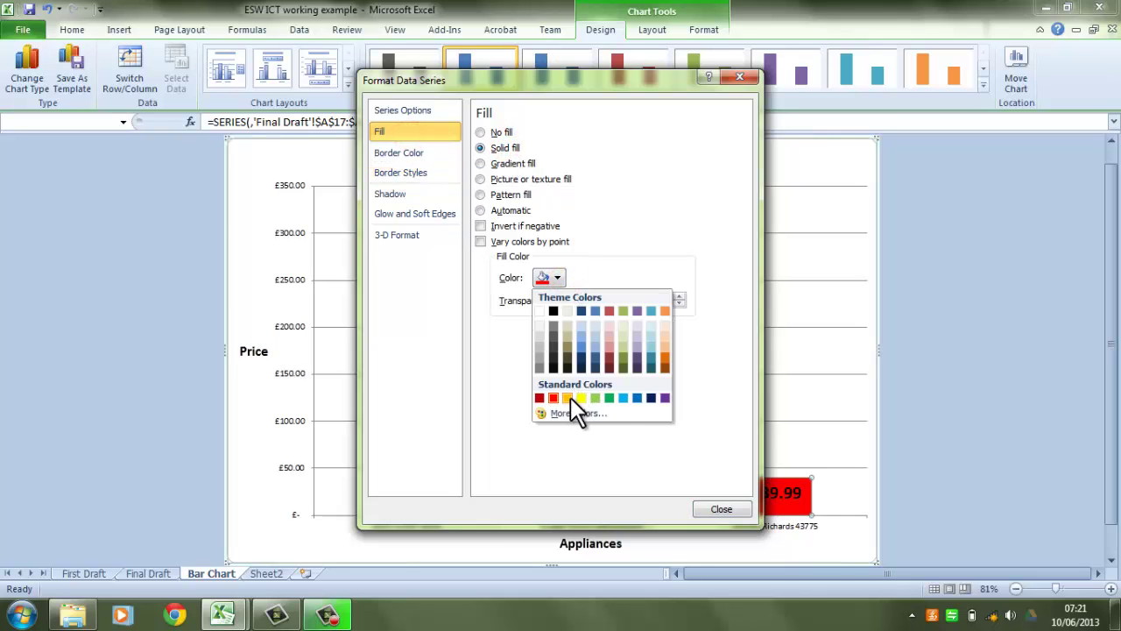
pyautogui.click(582, 399)
pyautogui.click(741, 508)
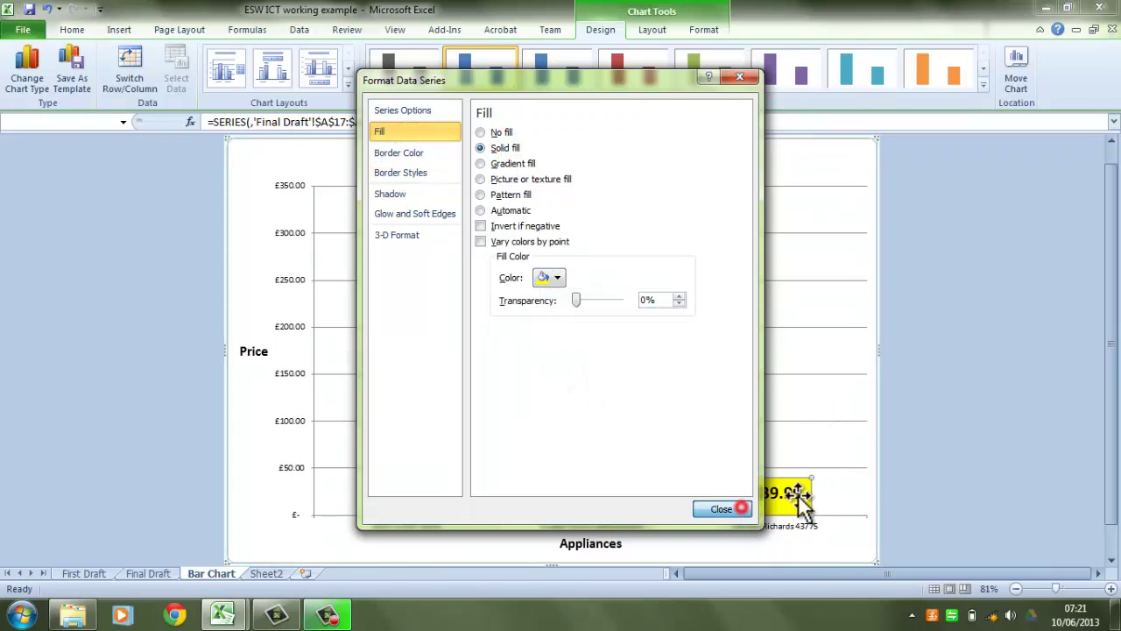
pyautogui.click(892, 422)
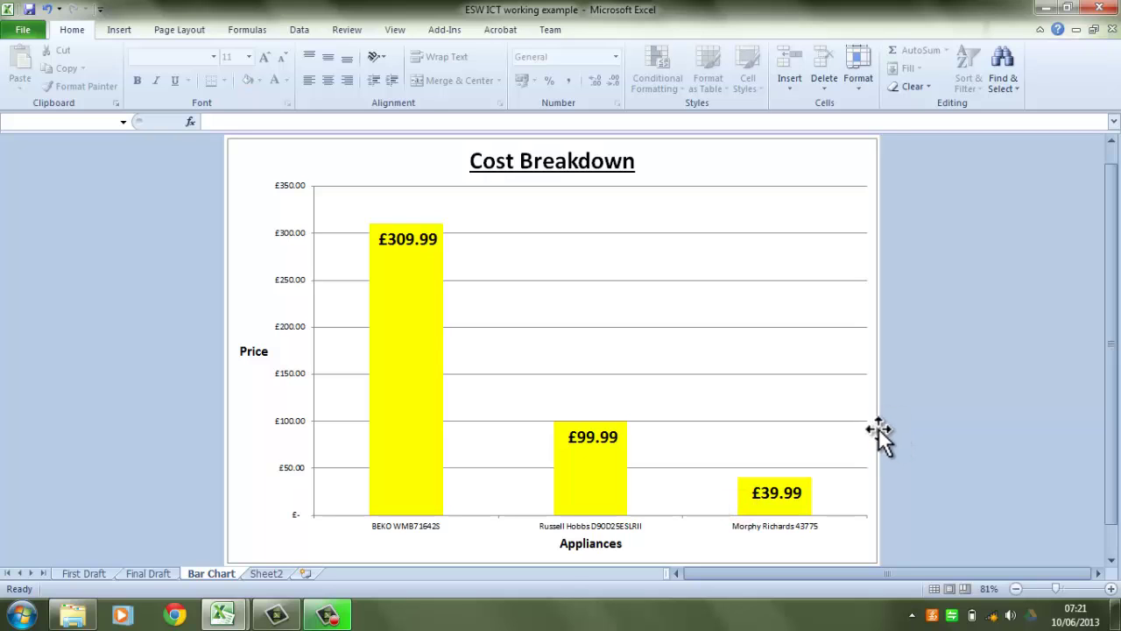
# Set the fill colour of all the bar chart's columns to the standard green and deselect the chart
pyautogui.doubleClick(575, 477)
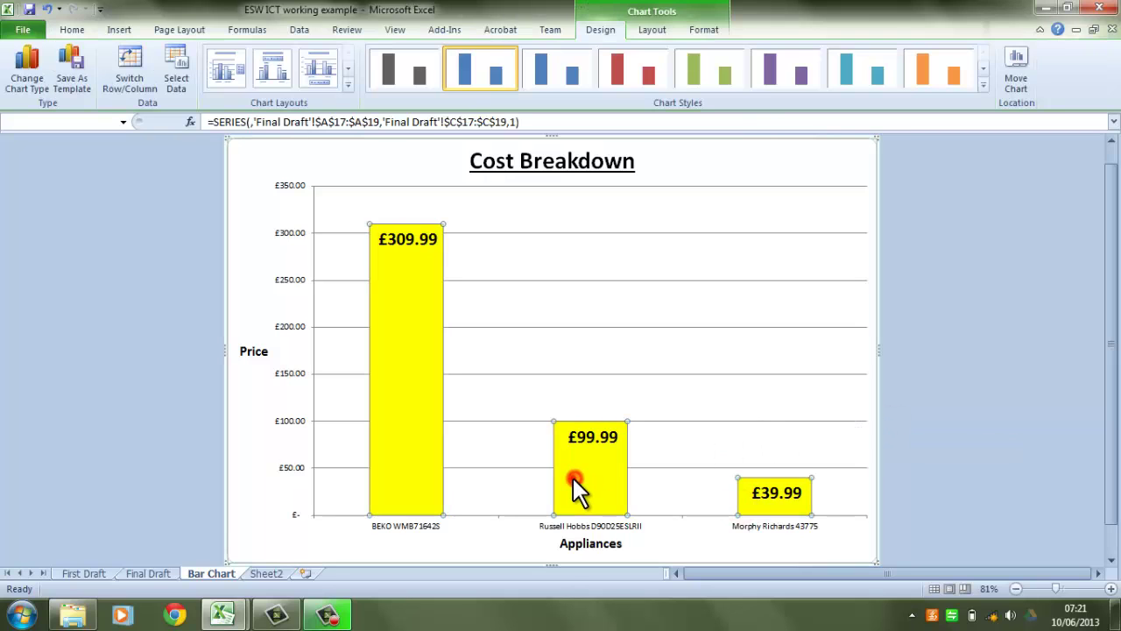
pyautogui.click(383, 131)
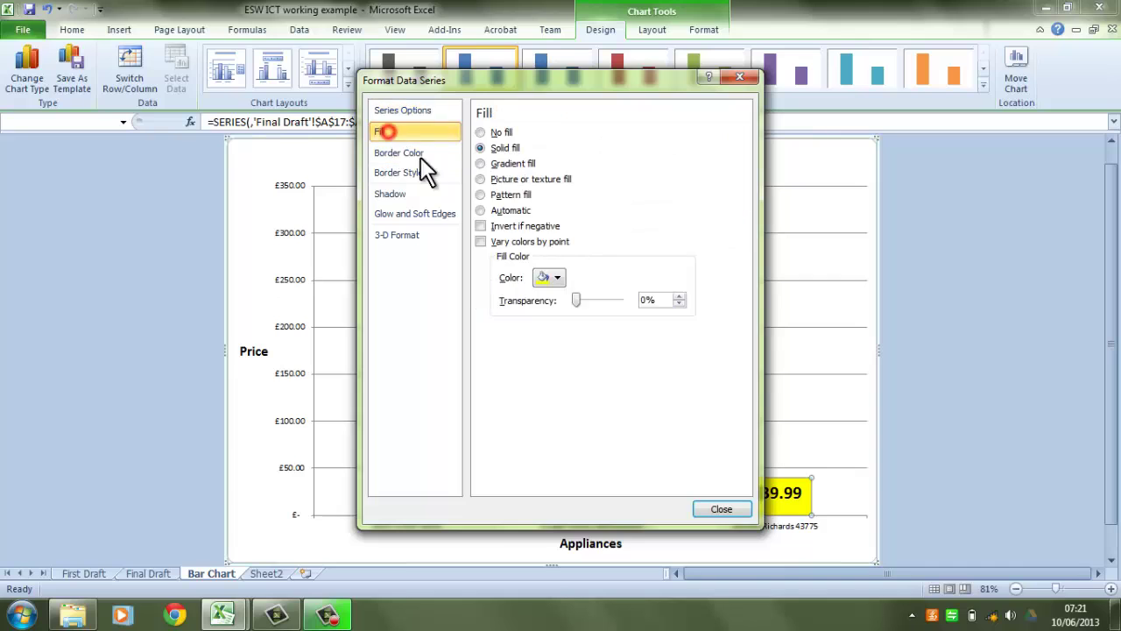
pyautogui.click(557, 278)
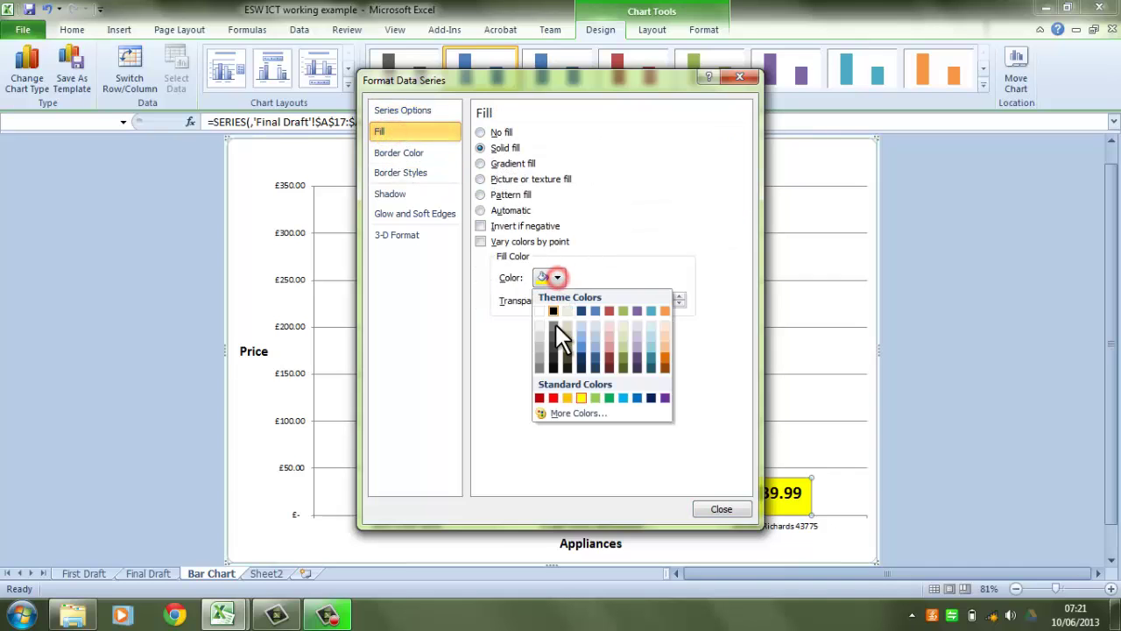
pyautogui.click(610, 399)
pyautogui.click(706, 509)
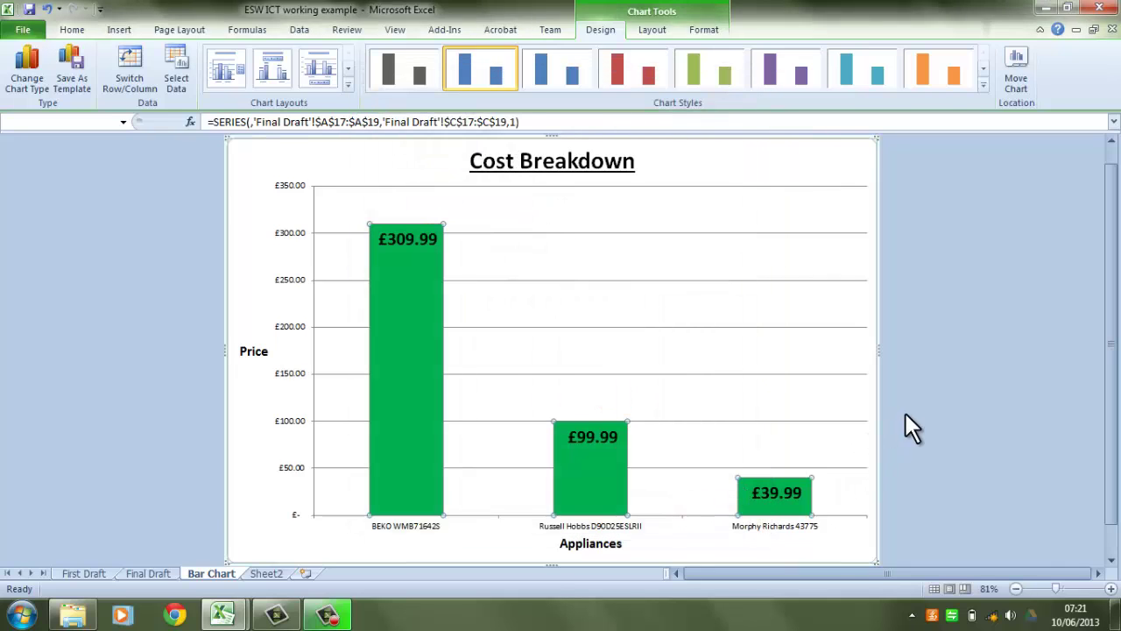
pyautogui.click(905, 414)
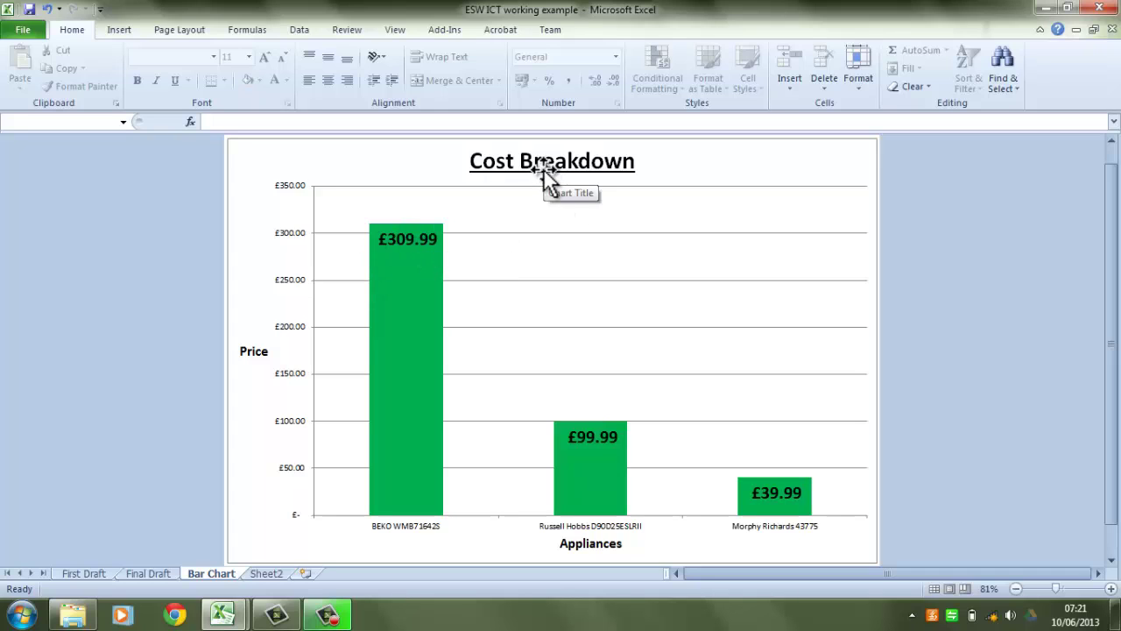
# Insert a basic 2-D pie chart of the chosen appliances and their prices on the Final Draft sheet and shift it upwards
pyautogui.click(149, 574)
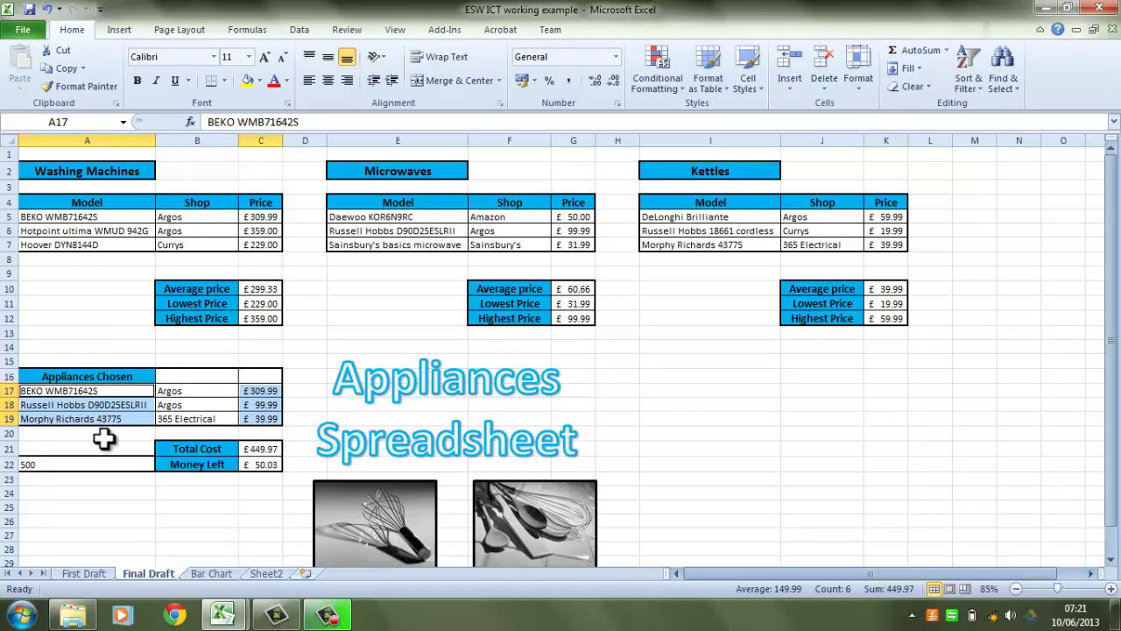
pyautogui.click(114, 29)
pyautogui.click(382, 57)
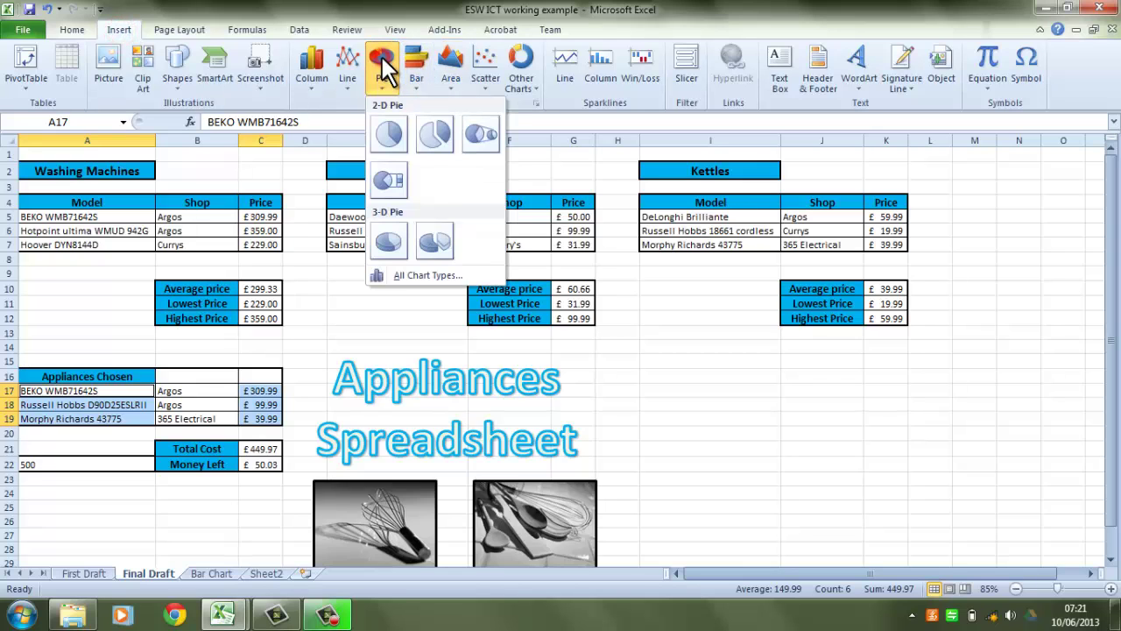
pyautogui.click(385, 140)
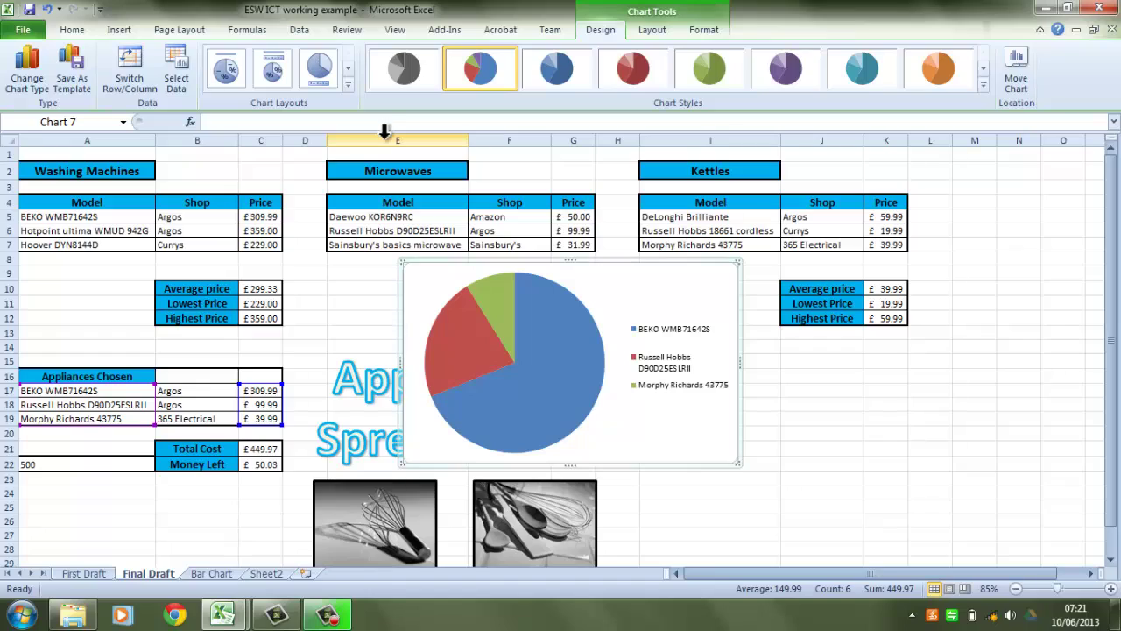
pyautogui.moveTo(640, 261); pyautogui.dragTo(636, 198)
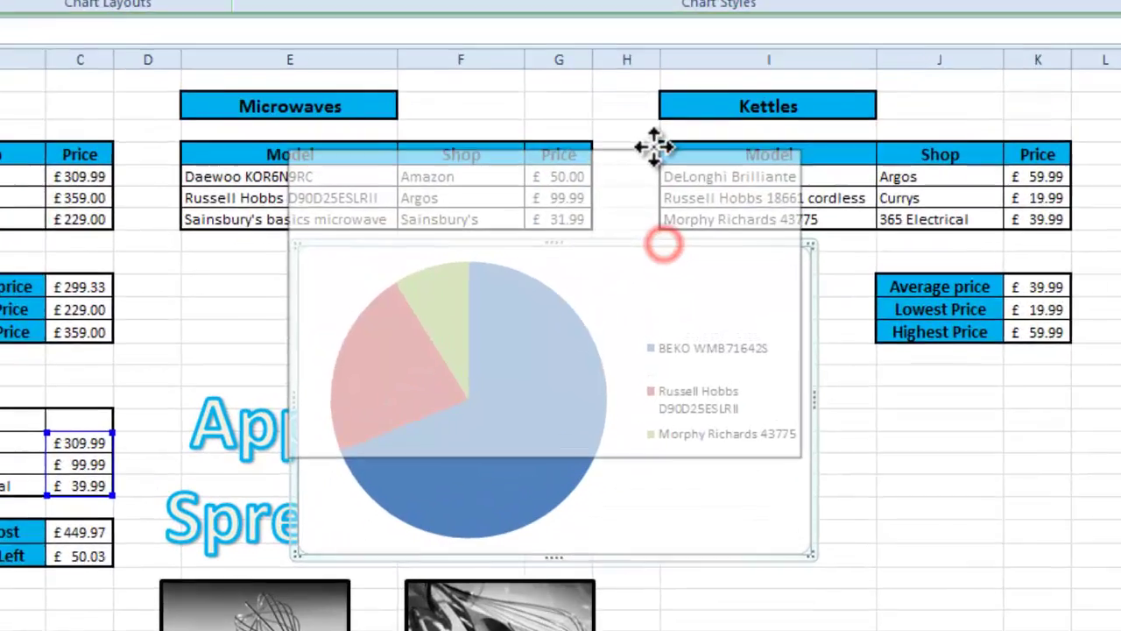
pyautogui.moveTo(655, 149); pyautogui.dragTo(656, 150)
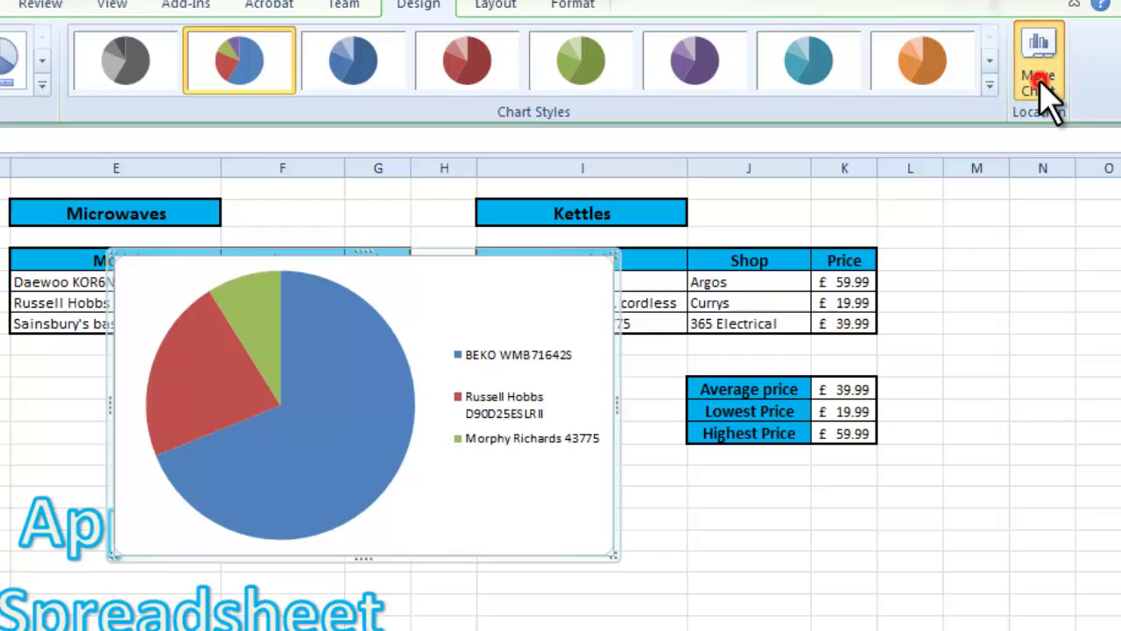
# Move the pie chart to a new sheet named Pie Chart and place that sheet between Bar Chart and Sheet2
pyautogui.click(1120, 0)
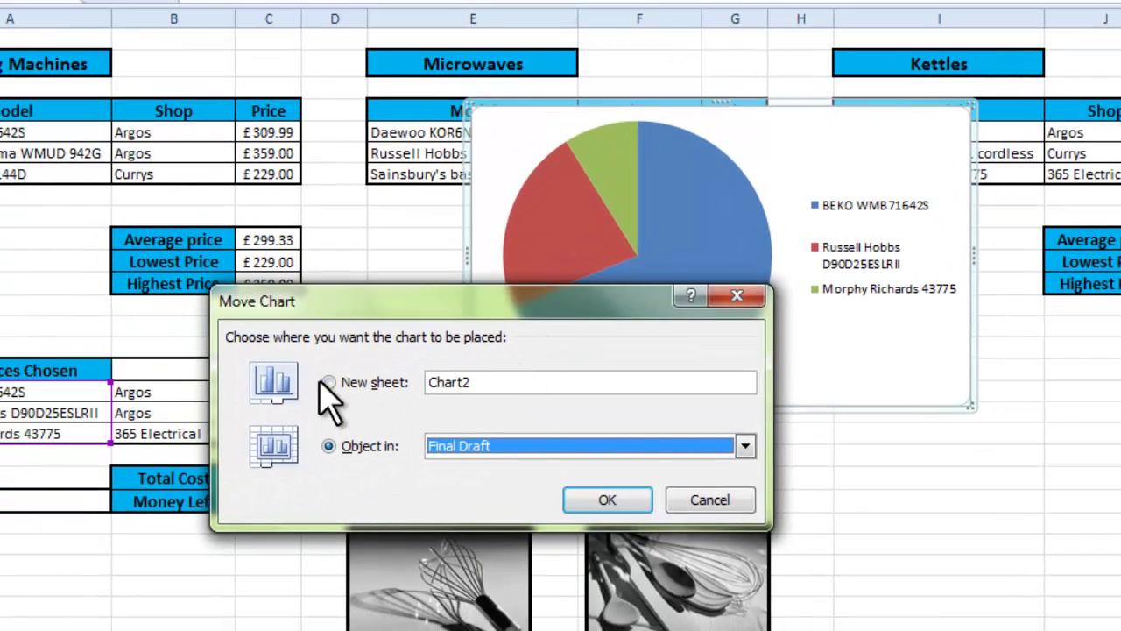
pyautogui.click(280, 402)
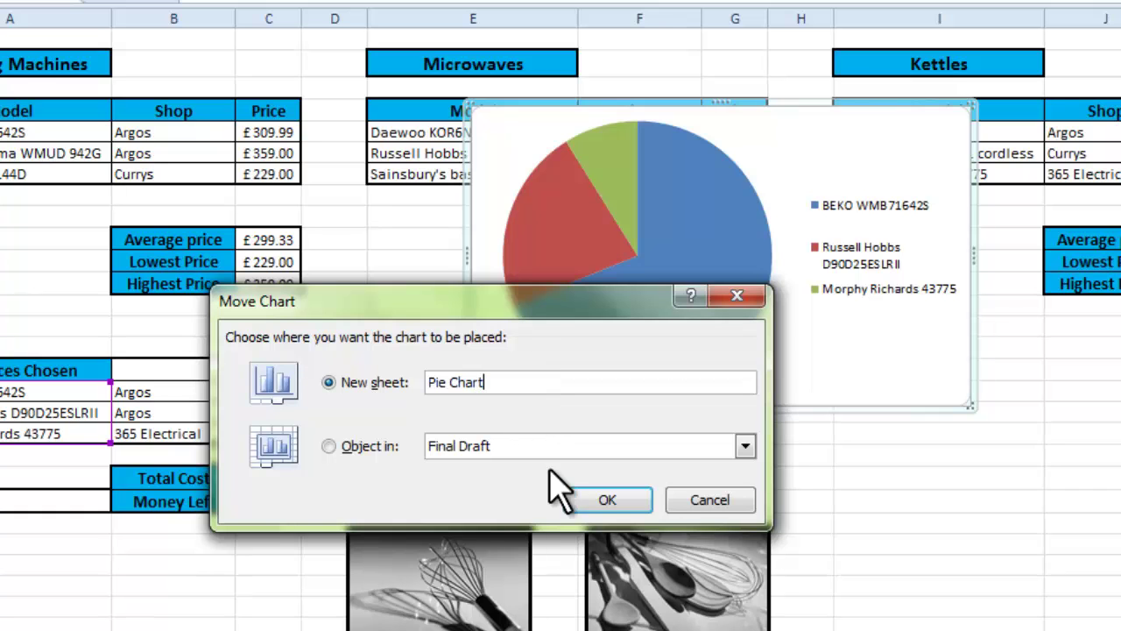
pyautogui.click(607, 499)
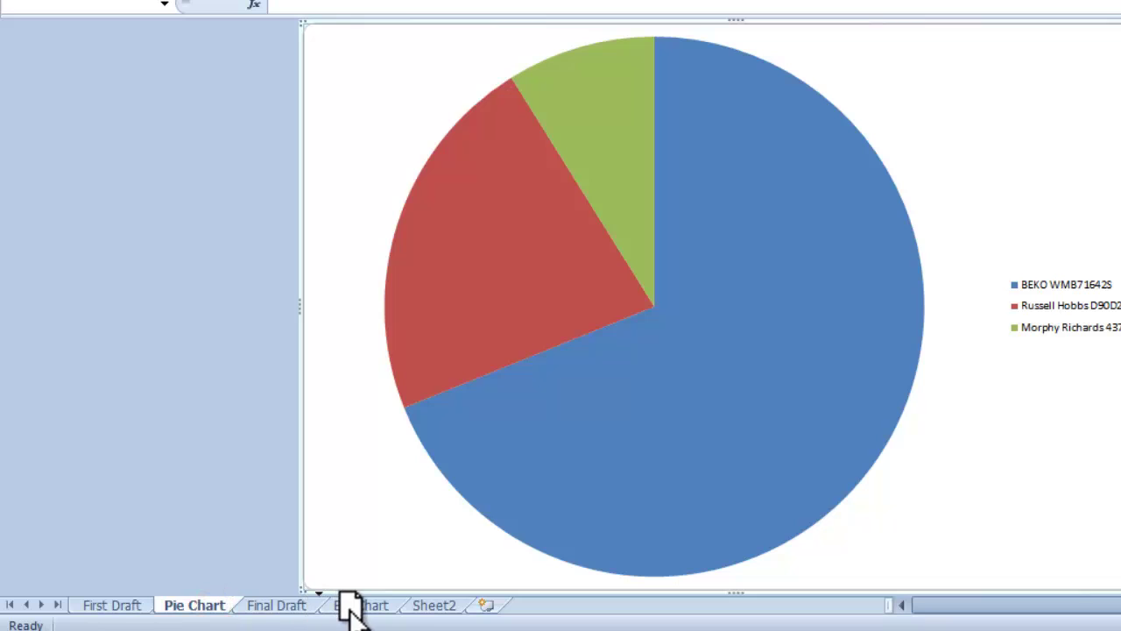
pyautogui.moveTo(419, 604); pyautogui.dragTo(441, 613)
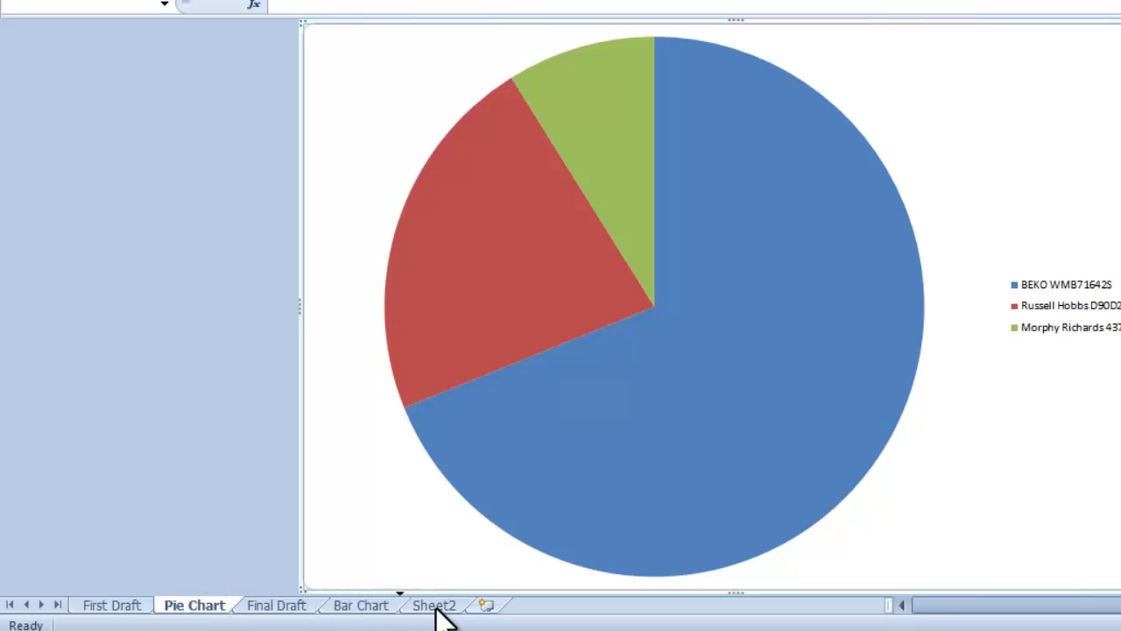
# Apply a solid fill in the standard purple to the whole series of the pie chart
pyautogui.moveTo(653, 470)
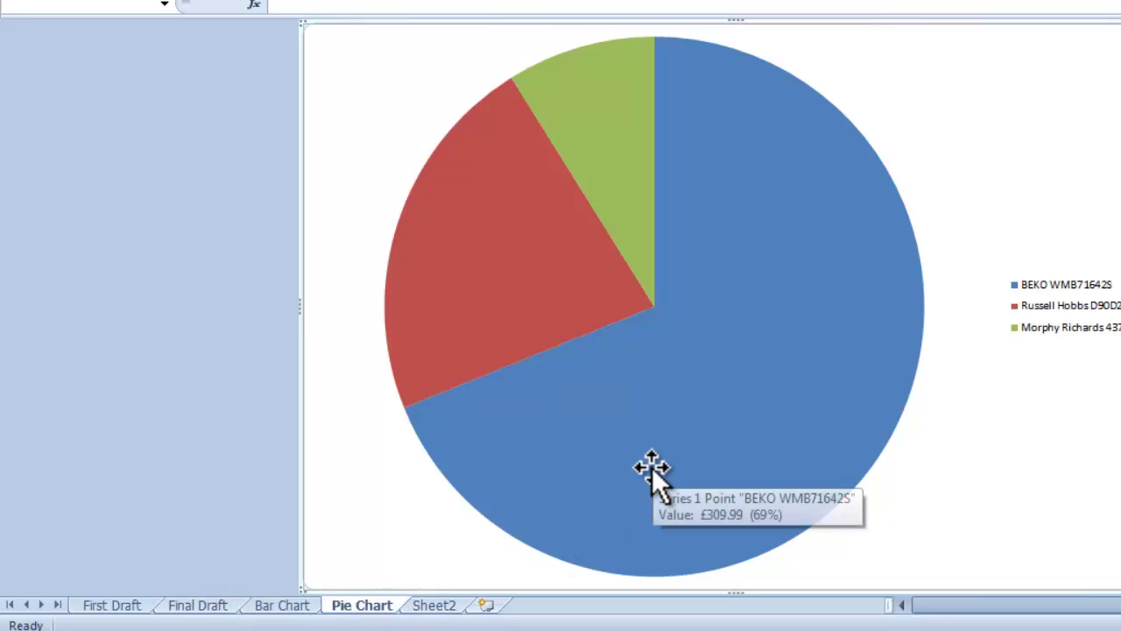
pyautogui.doubleClick(775, 203)
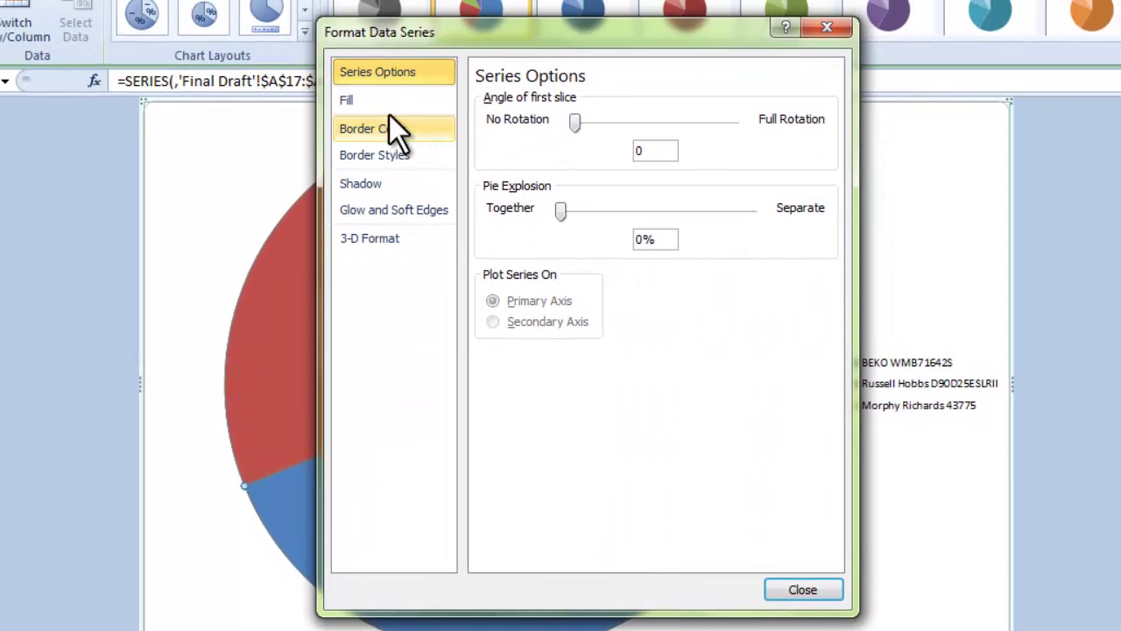
pyautogui.click(543, 56)
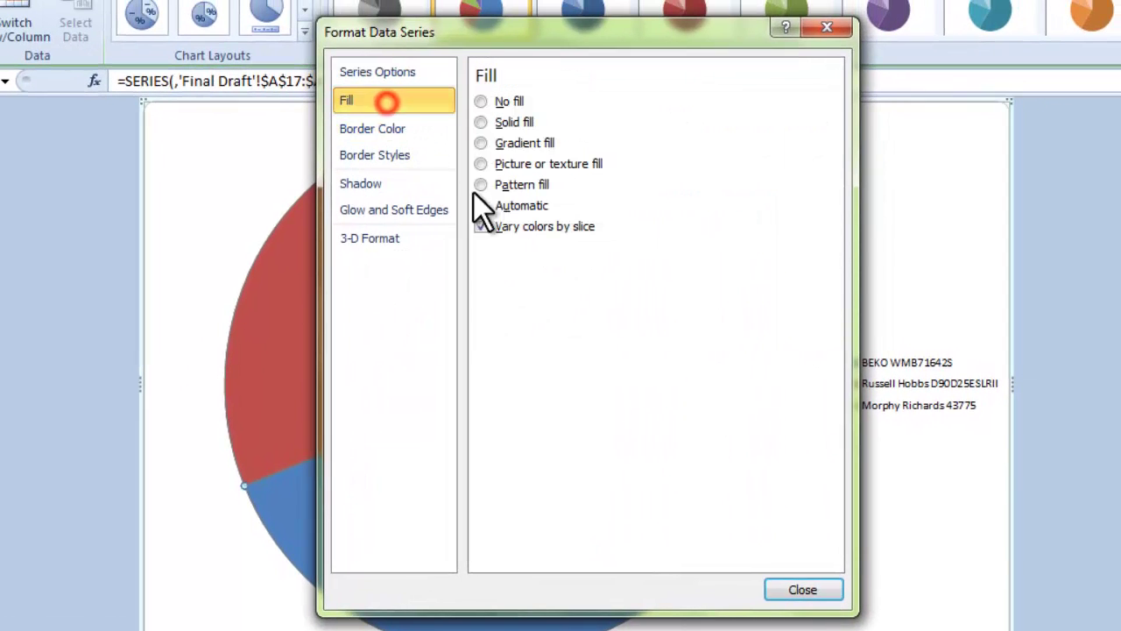
pyautogui.click(521, 123)
pyautogui.click(585, 275)
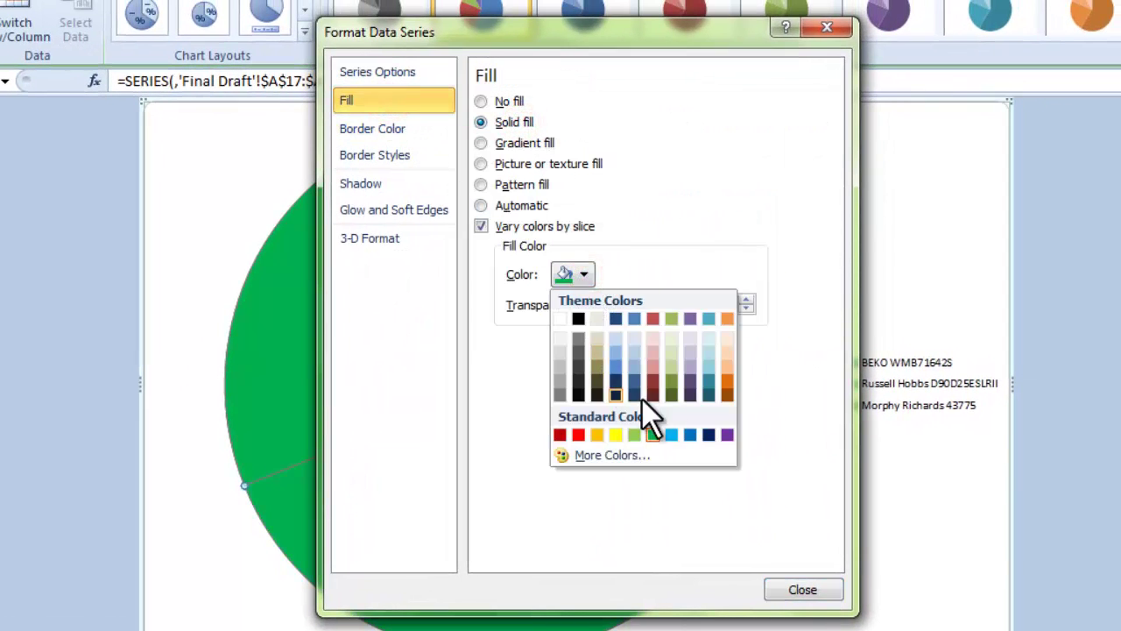
pyautogui.click(729, 436)
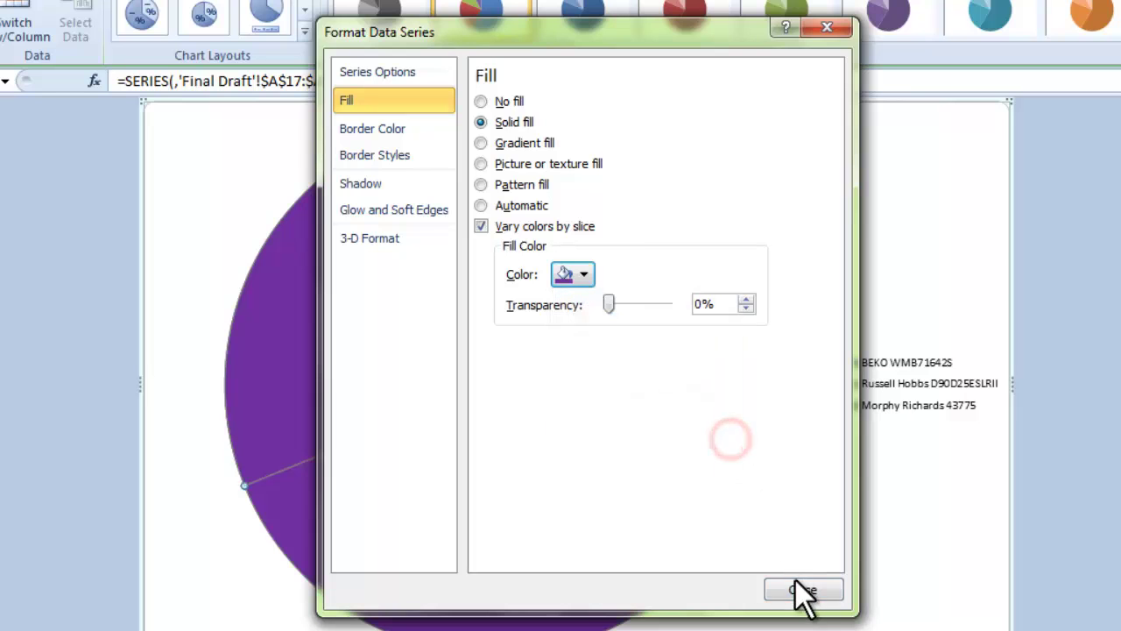
# Set the fill colour of the pie chart's Morphy Richards 43775 slice alone to the standard red
pyautogui.click(799, 589)
pyautogui.click(651, 278)
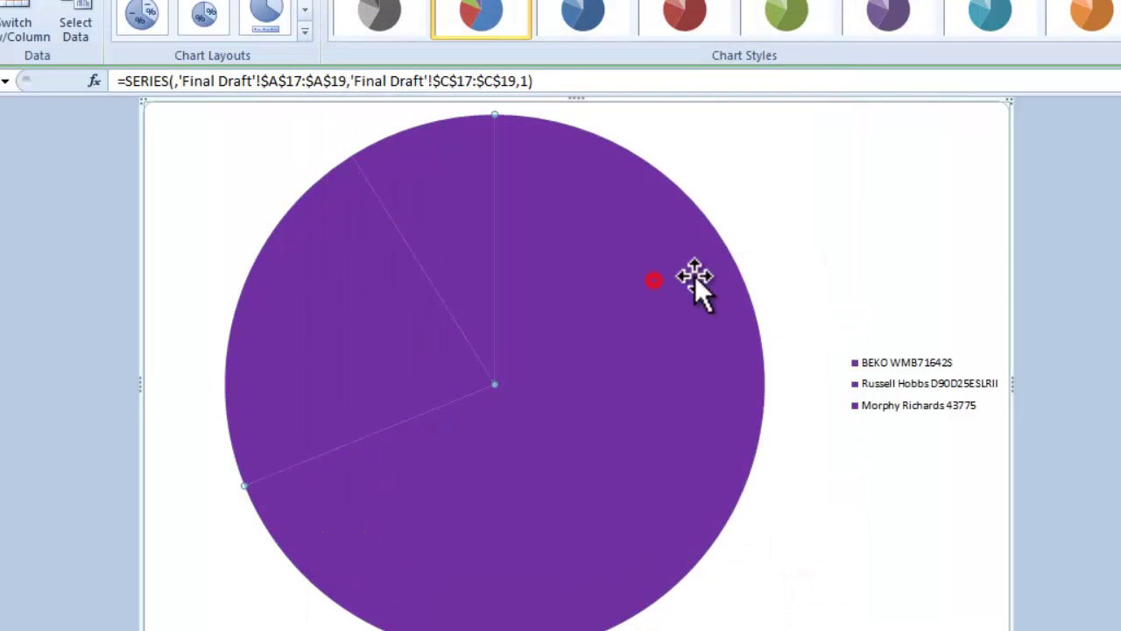
pyautogui.click(806, 230)
pyautogui.click(463, 213)
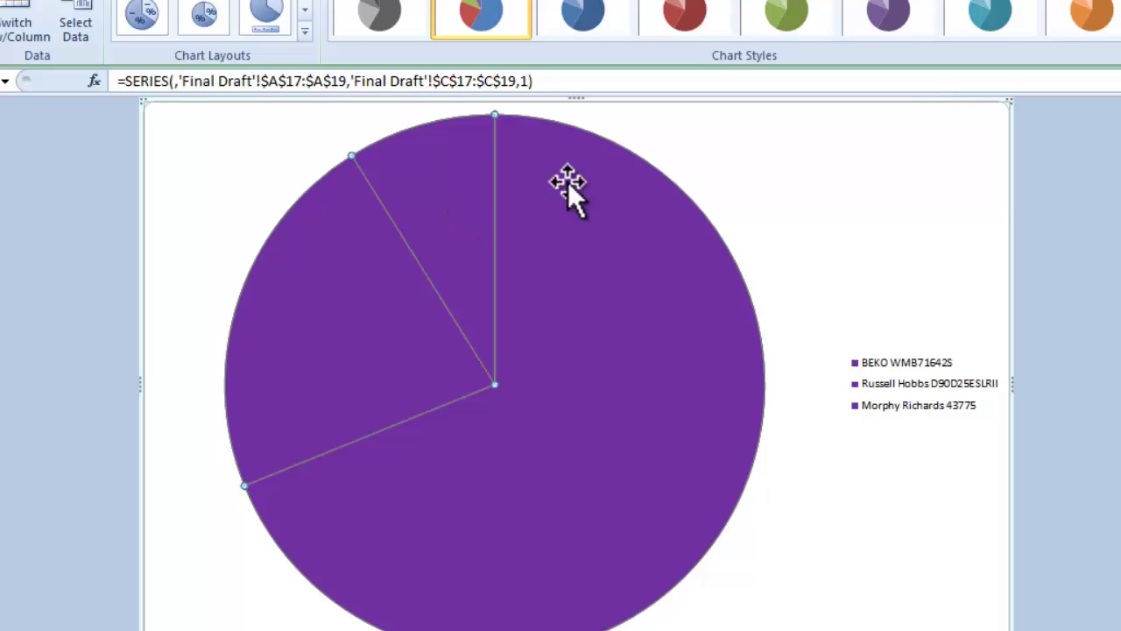
pyautogui.doubleClick(430, 191)
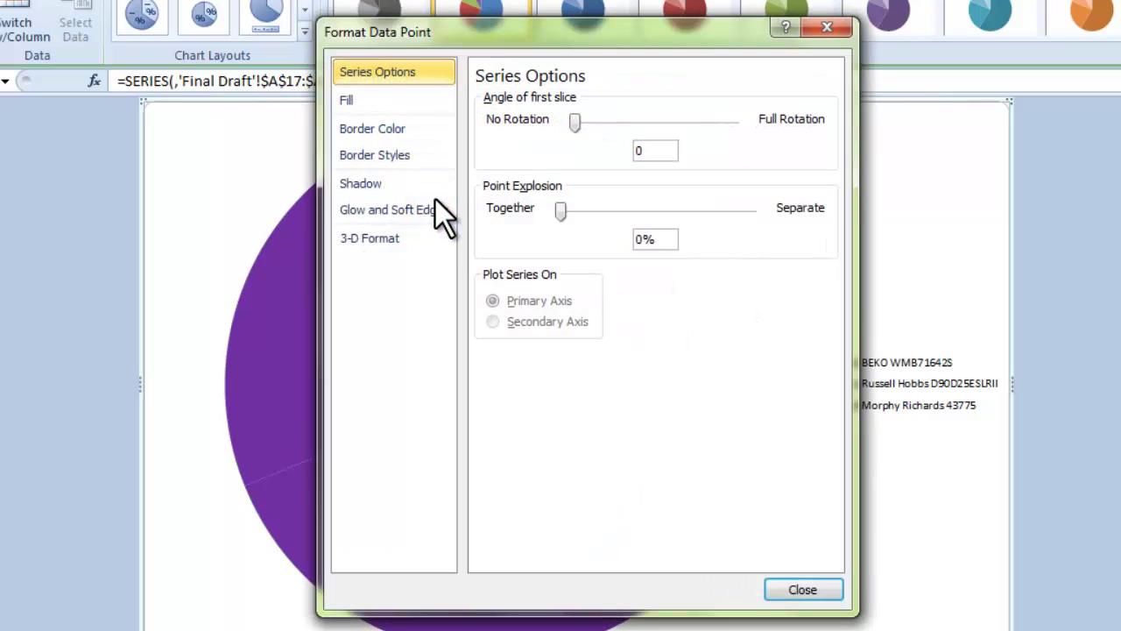
pyautogui.click(366, 101)
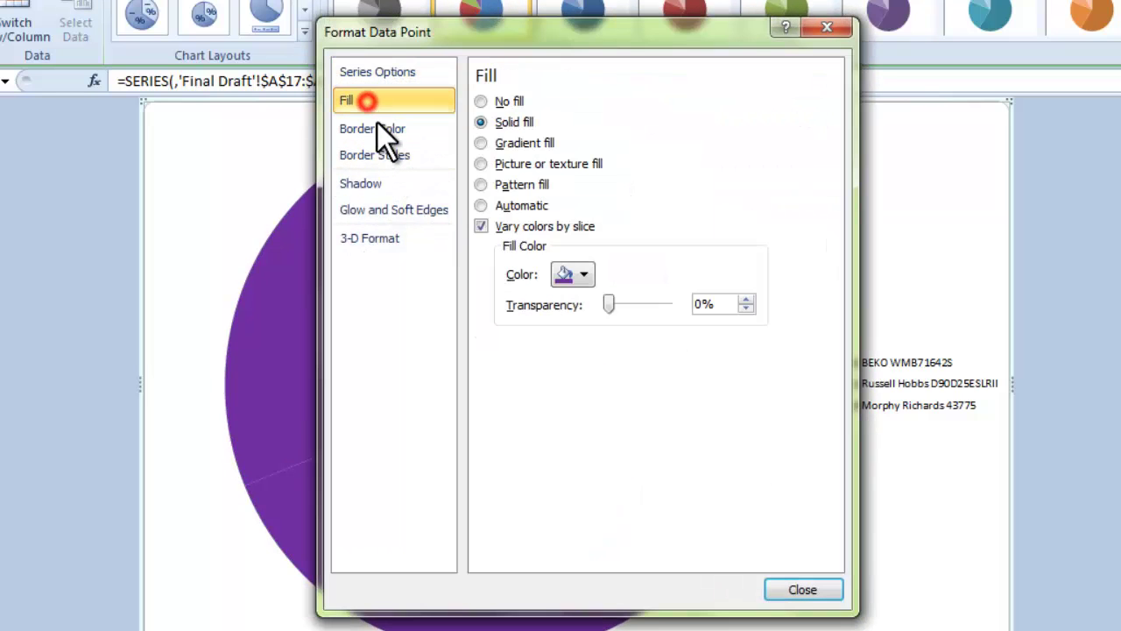
pyautogui.click(569, 274)
pyautogui.click(575, 433)
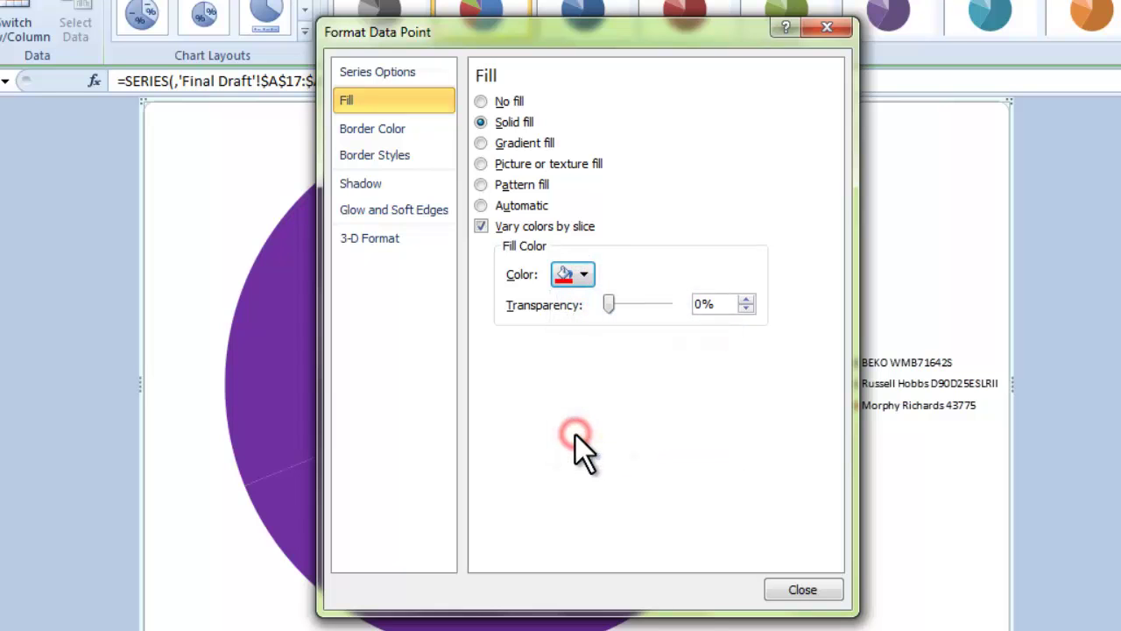
pyautogui.click(814, 588)
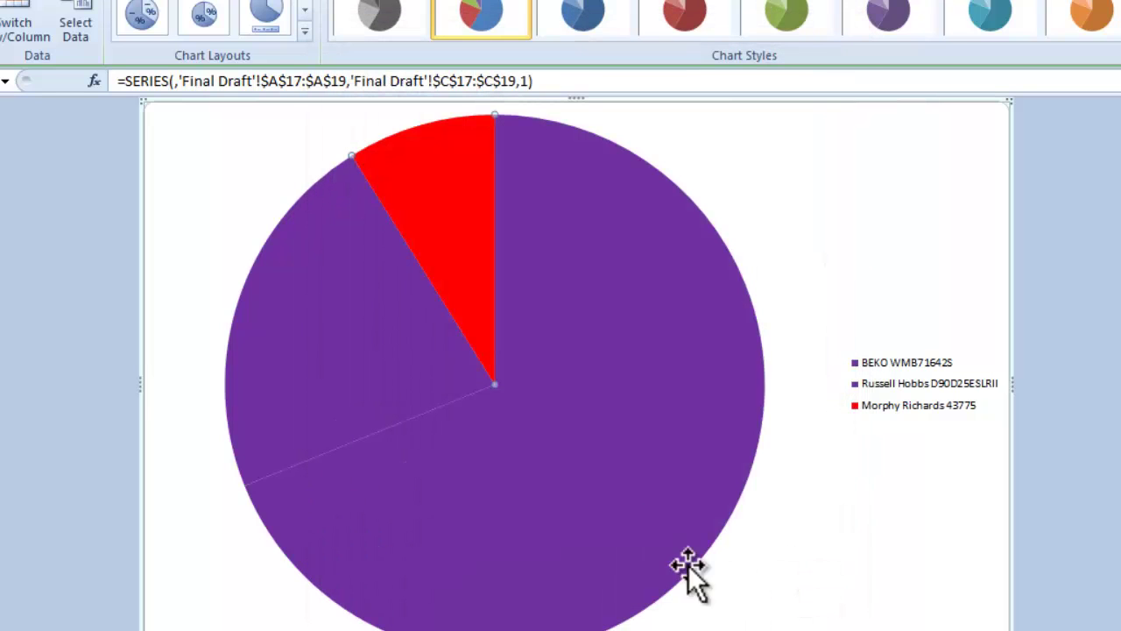
# Set the fill colour of the Russell Hobbs D90D25ESLRII slice to the standard yellow
pyautogui.doubleClick(287, 341)
pyautogui.click(373, 103)
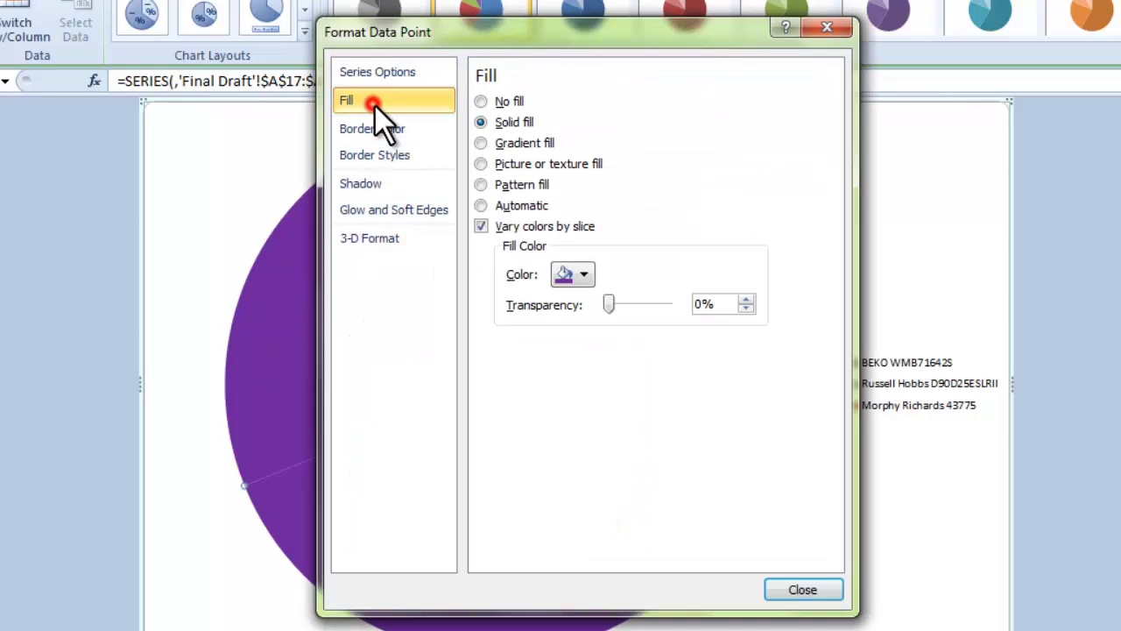
pyautogui.click(579, 277)
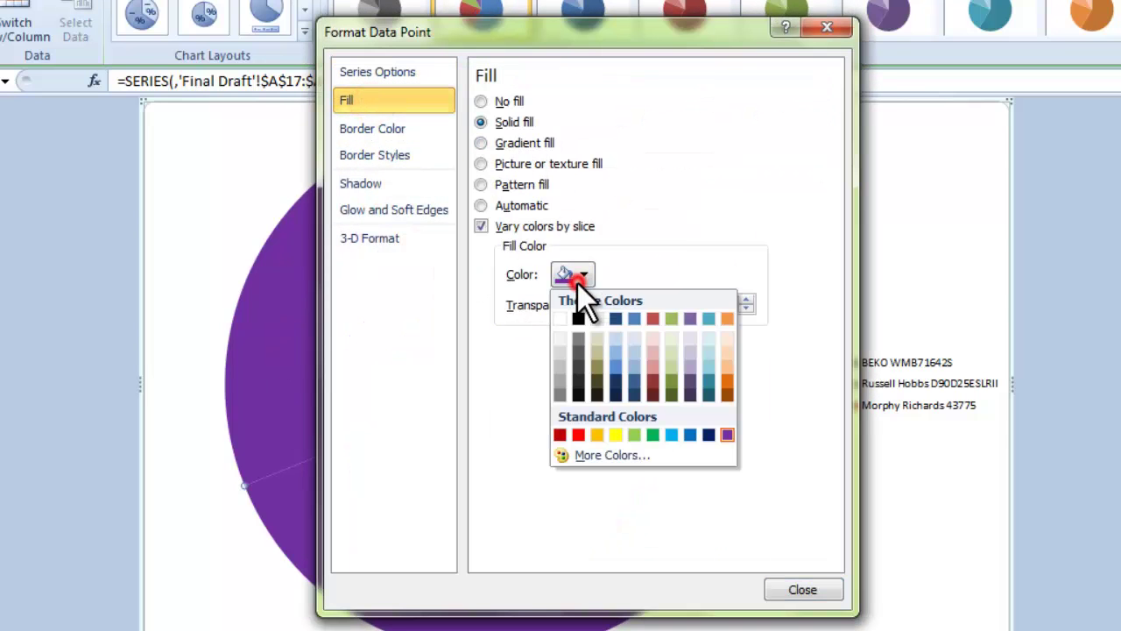
pyautogui.click(615, 433)
pyautogui.click(803, 591)
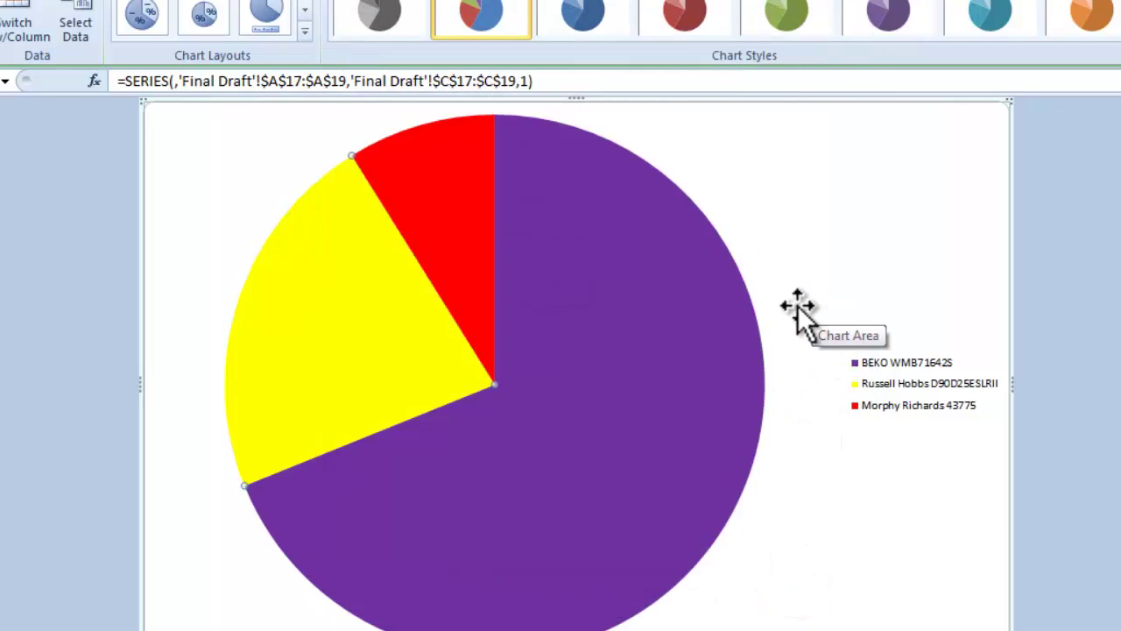
# Add data labels to the pie chart that show each slice's category name together with its value
pyautogui.click(762, 215)
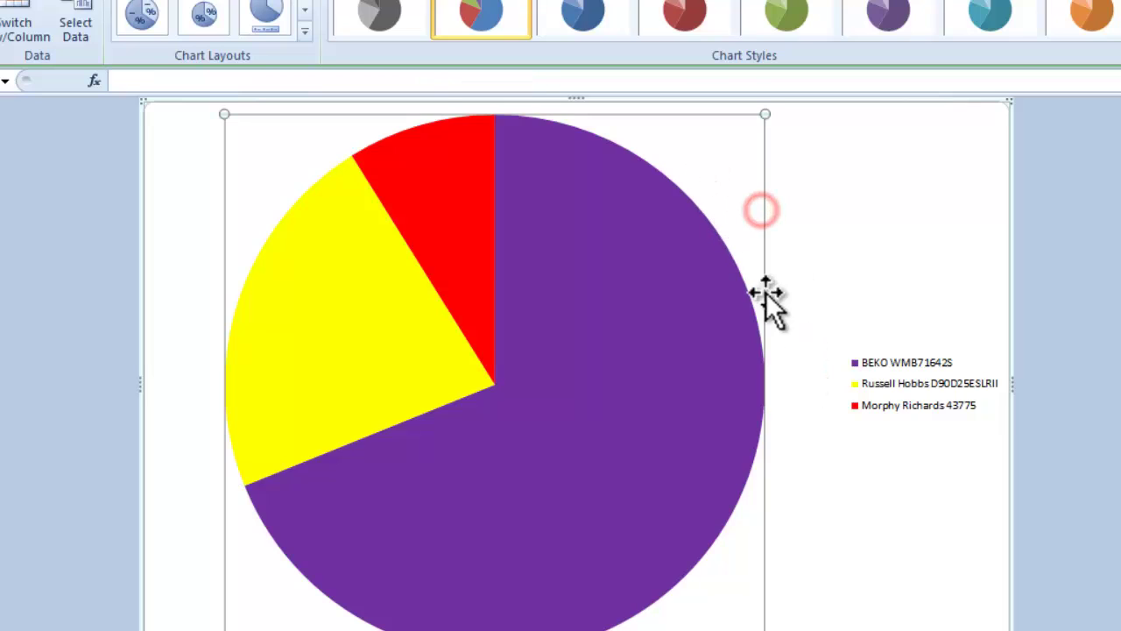
pyautogui.click(801, 30)
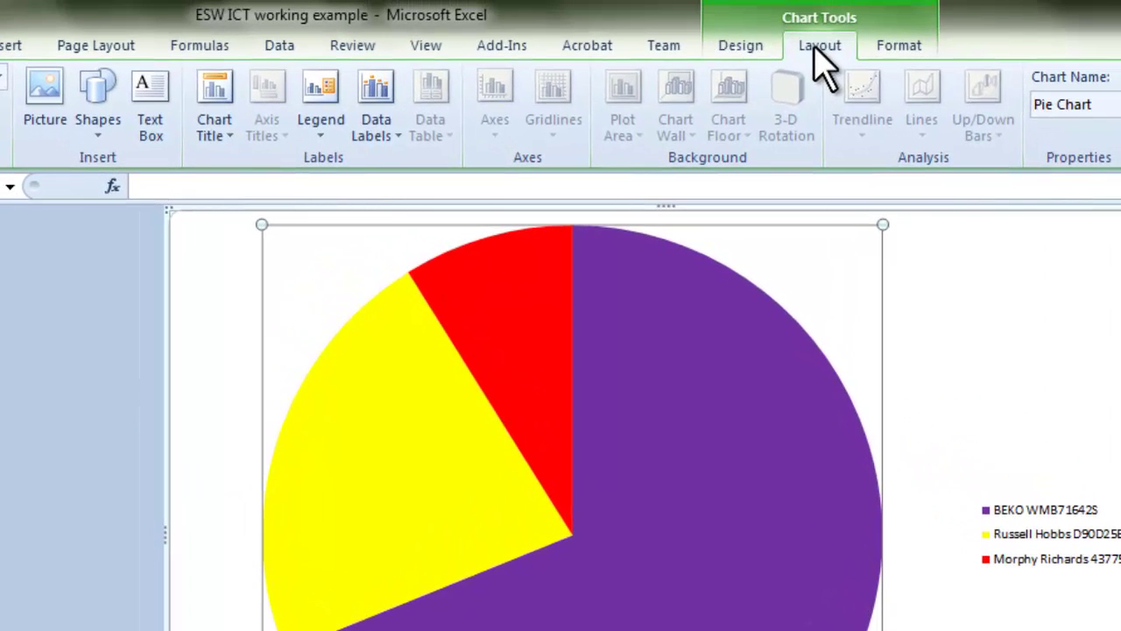
pyautogui.click(390, 130)
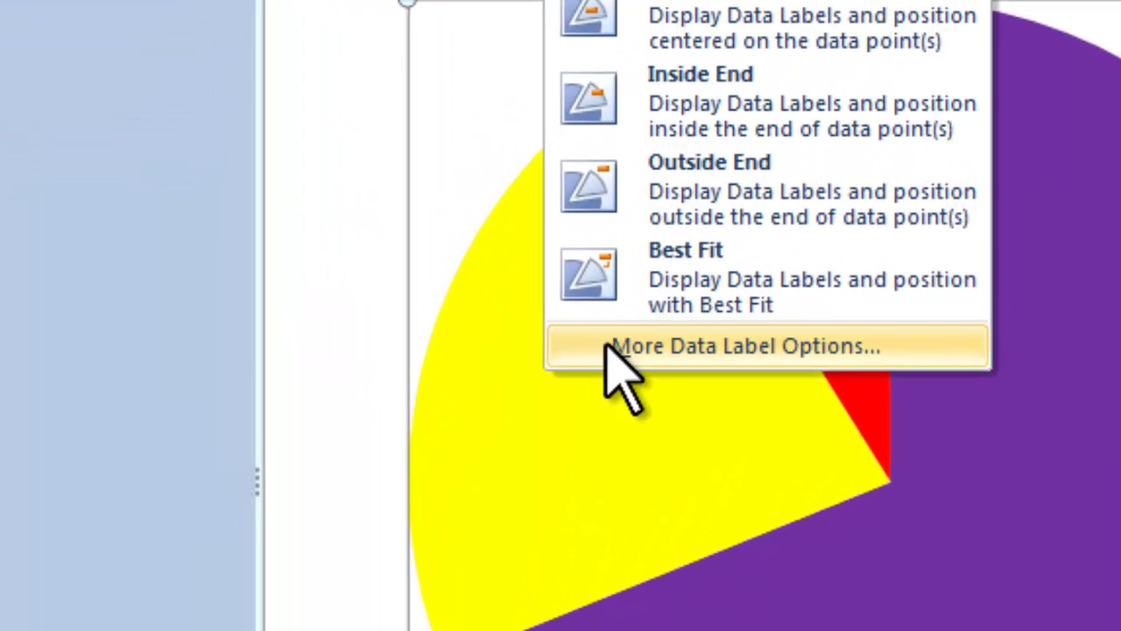
pyautogui.click(607, 346)
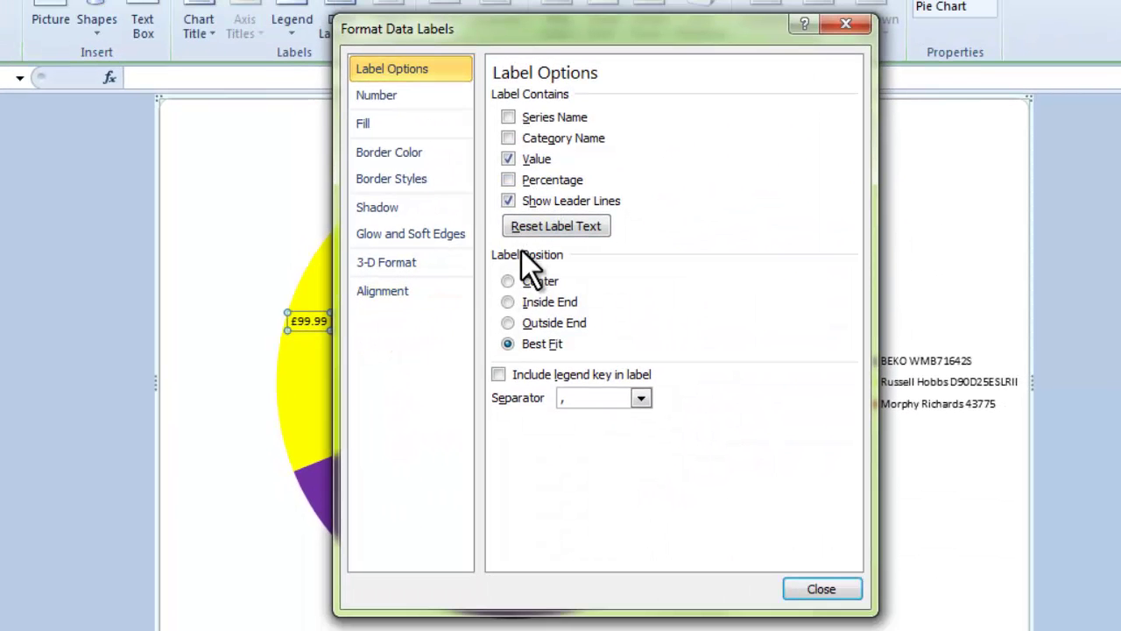
pyautogui.click(317, 336)
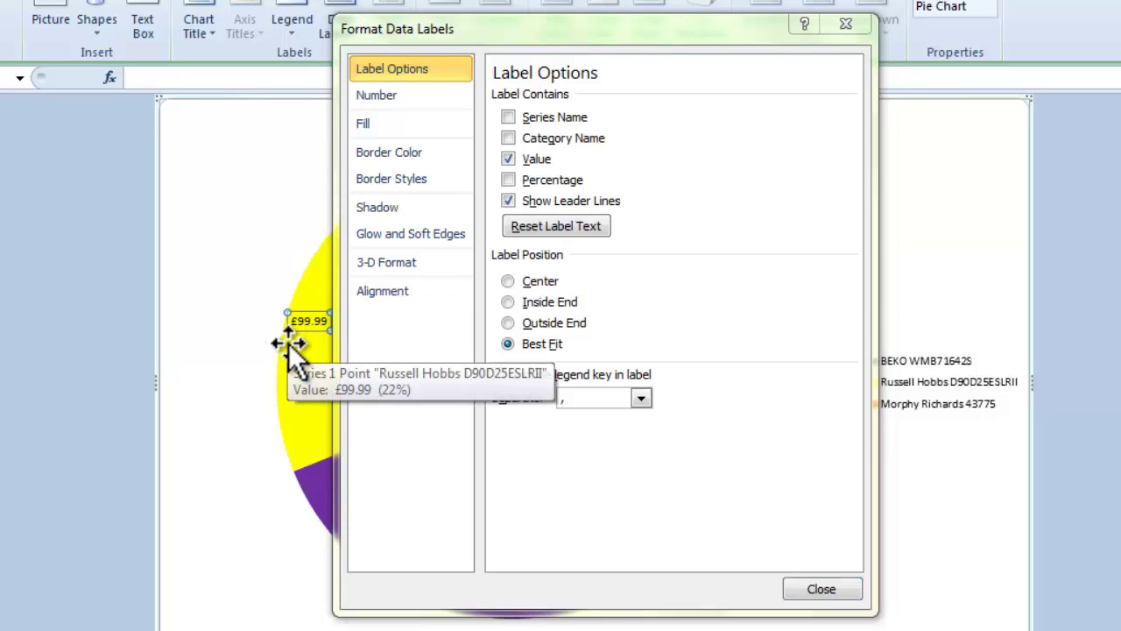
pyautogui.click(415, 320)
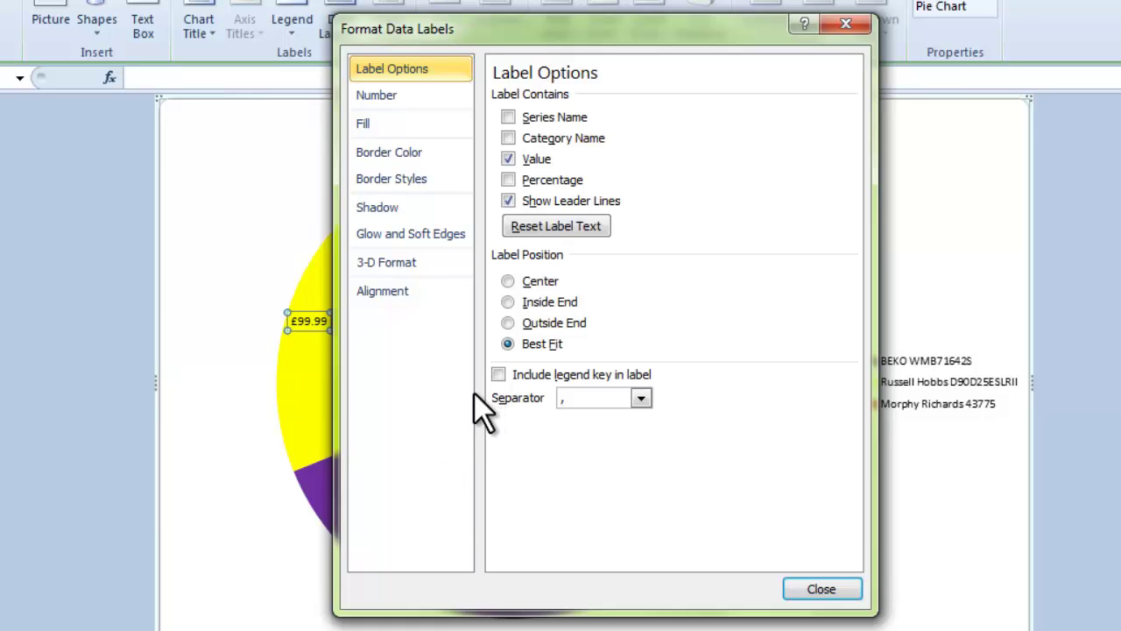
pyautogui.click(331, 487)
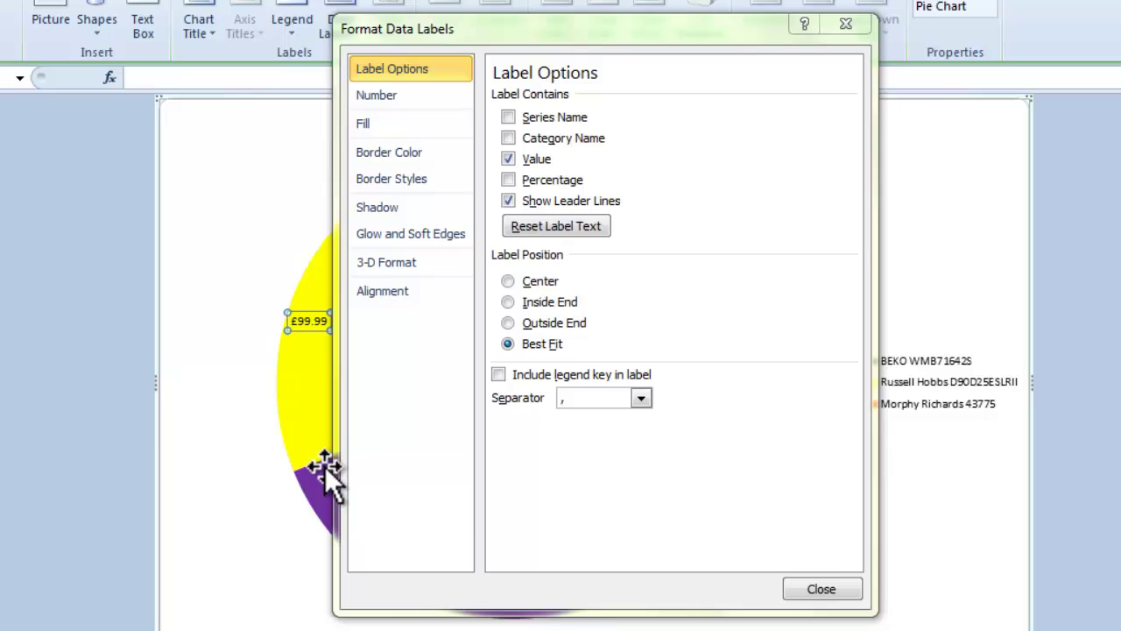
pyautogui.moveTo(325, 466)
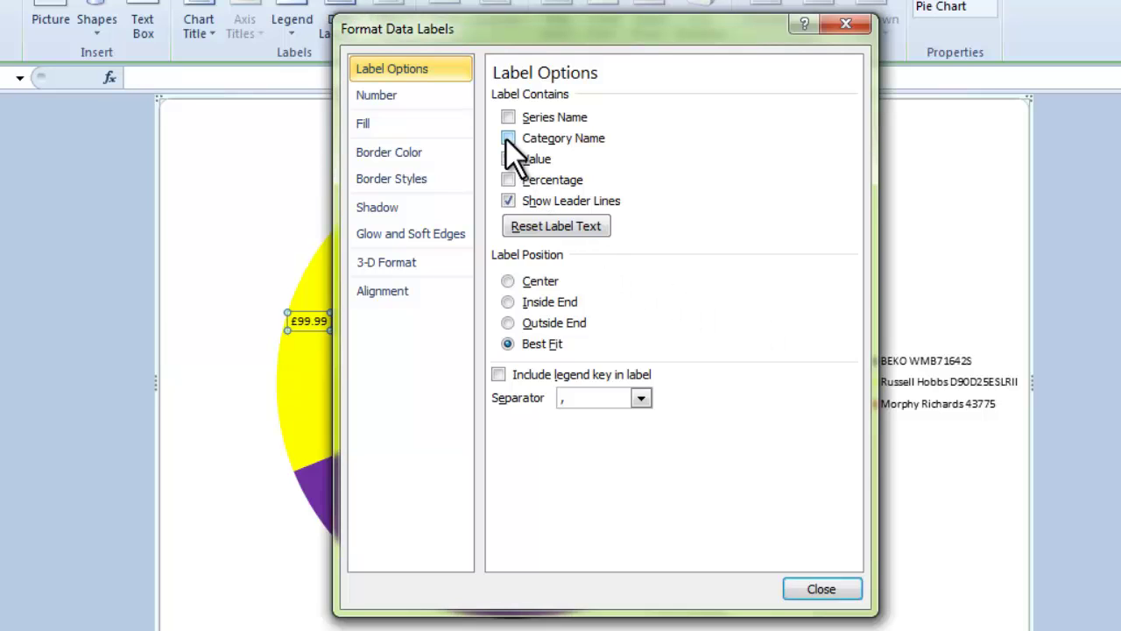
pyautogui.click(507, 139)
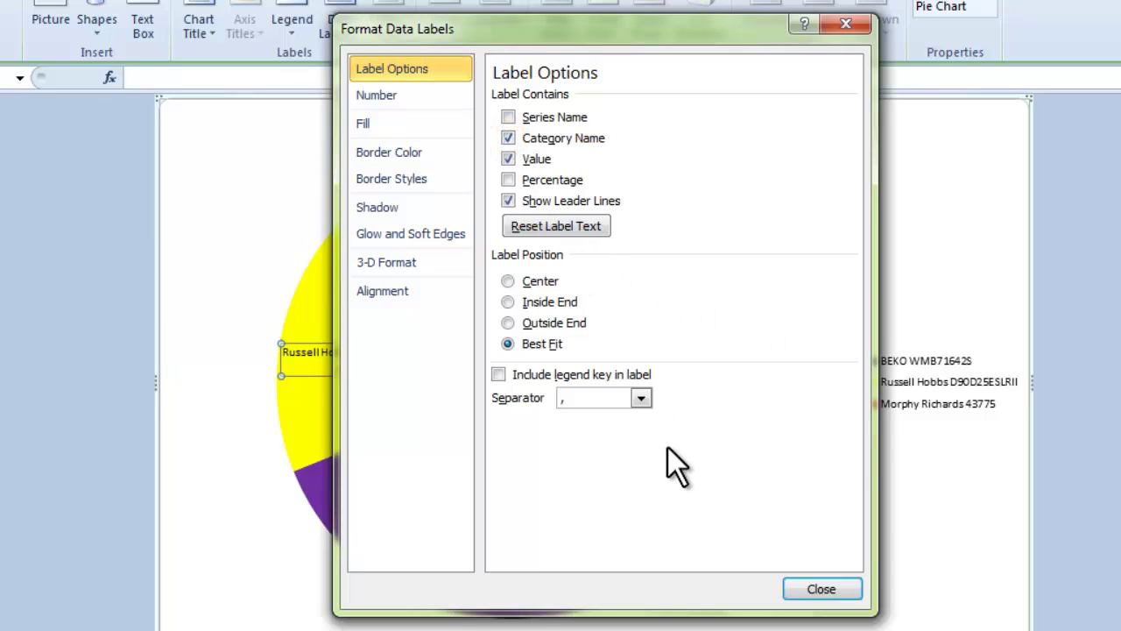
pyautogui.click(811, 589)
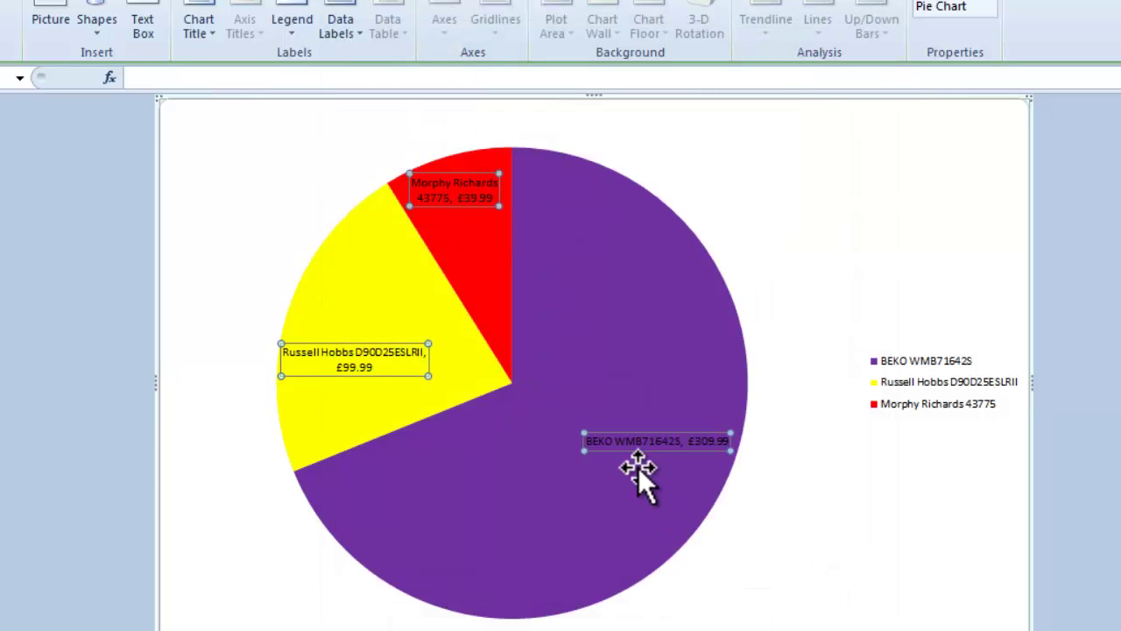
# Set the pie chart's data labels to font size 11 and make them bold
pyautogui.moveTo(453, 529)
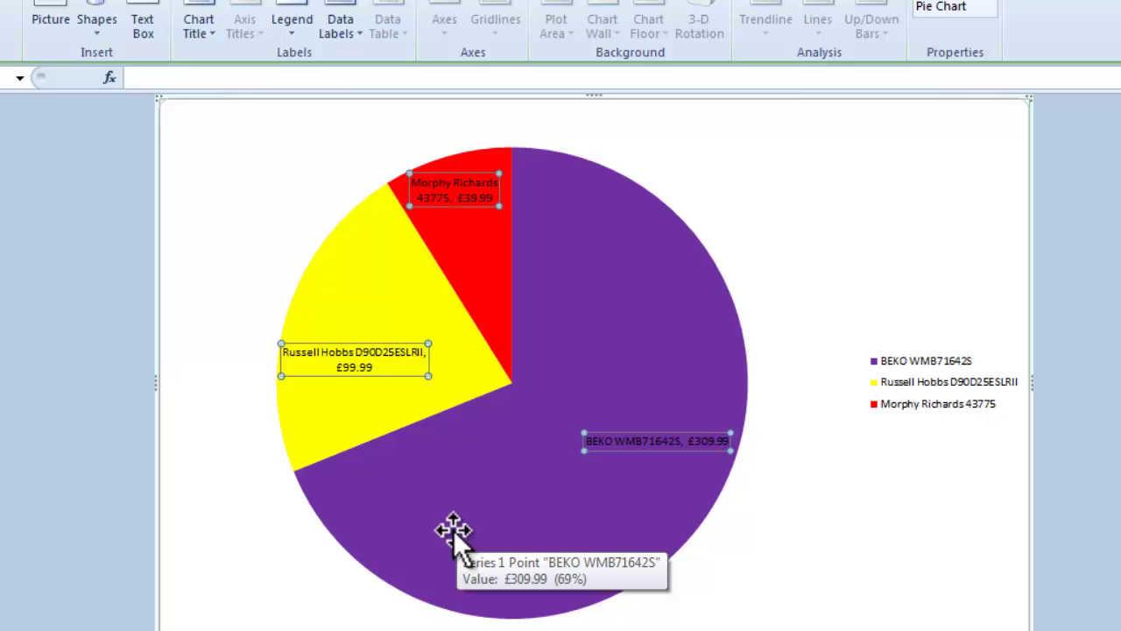
pyautogui.click(62, 18)
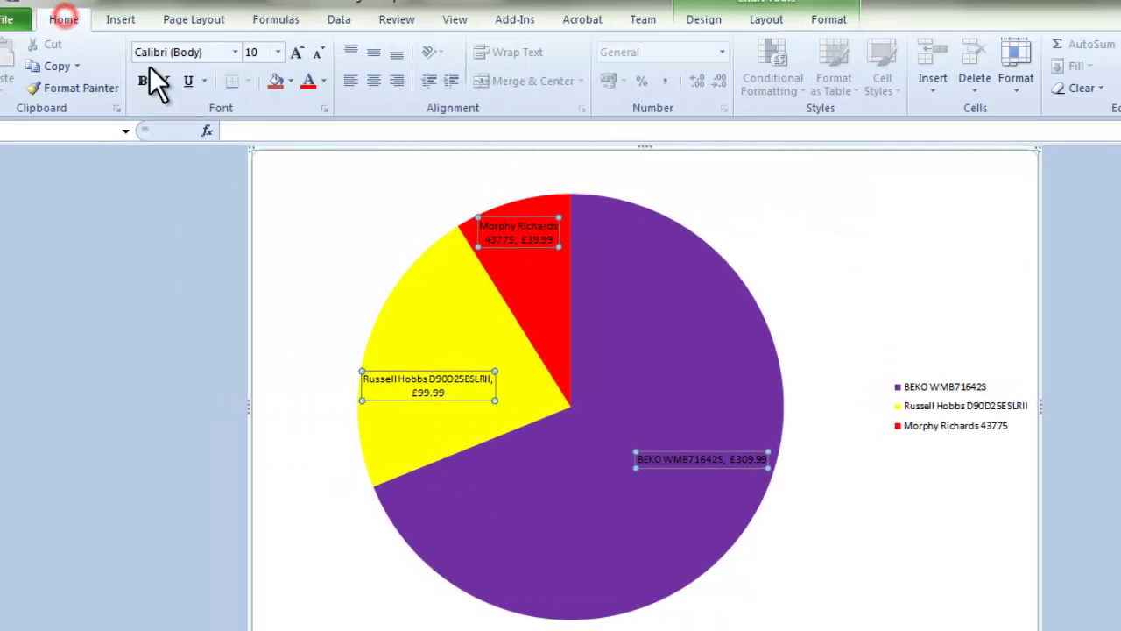
pyautogui.click(297, 52)
pyautogui.click(297, 52)
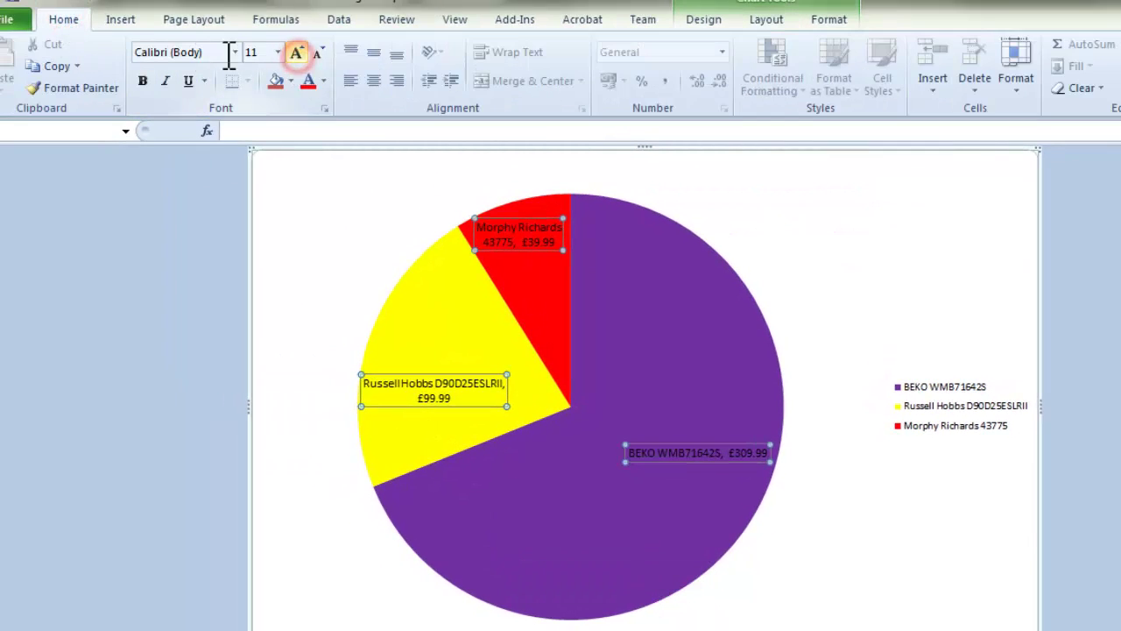
pyautogui.click(142, 80)
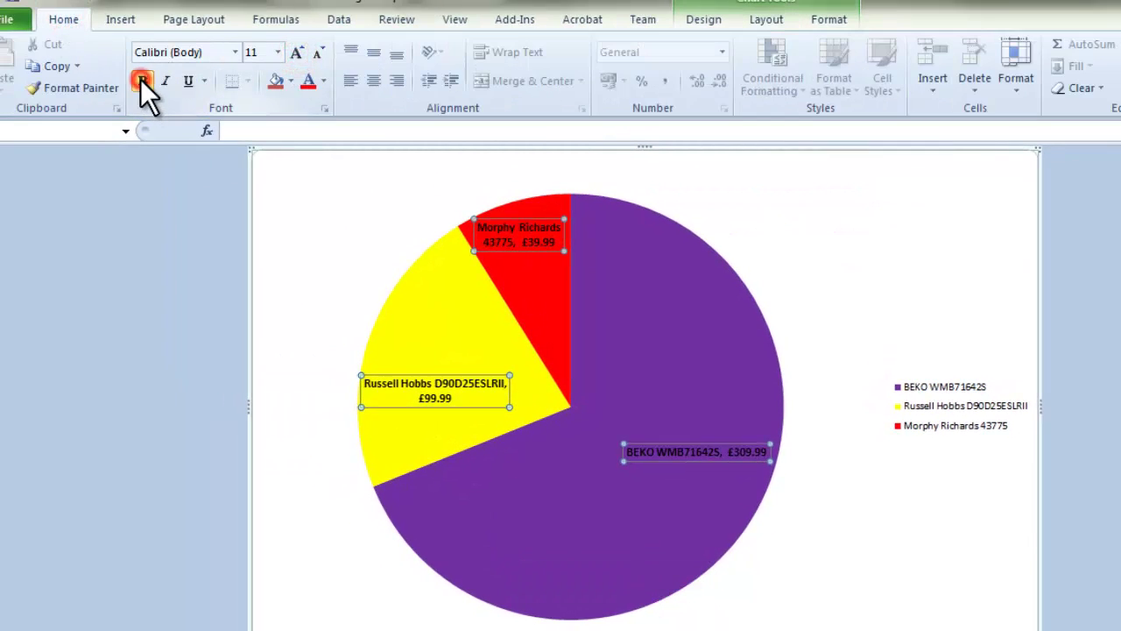
# Try the data labels at the Outside End position and settle on Inside End
pyautogui.click(779, 17)
pyautogui.click(410, 75)
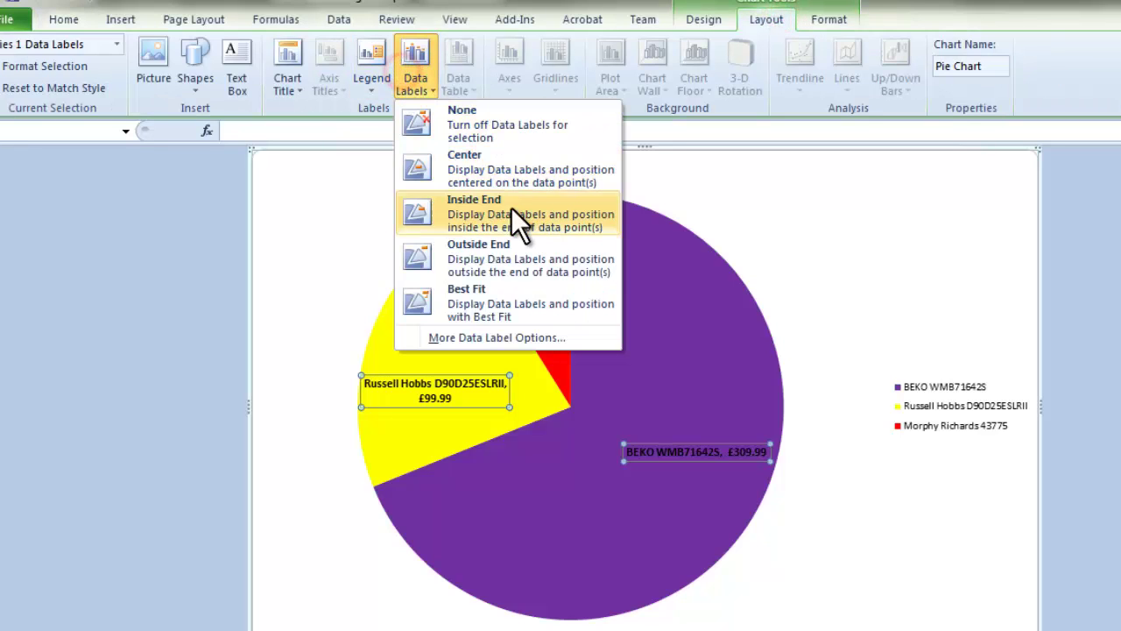
pyautogui.click(517, 252)
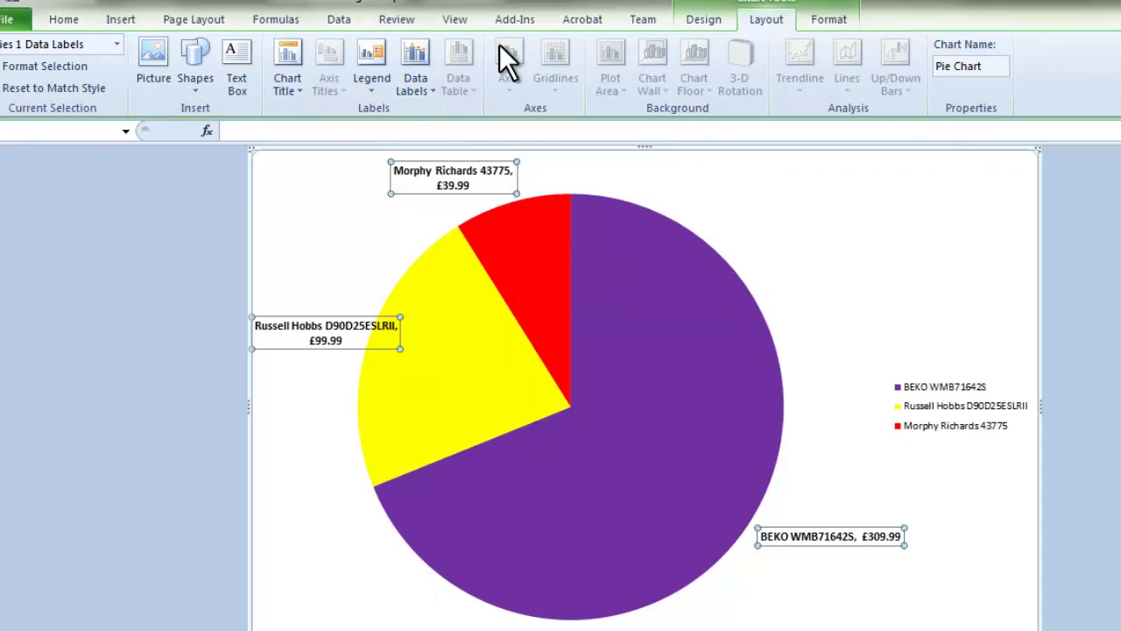
pyautogui.click(419, 76)
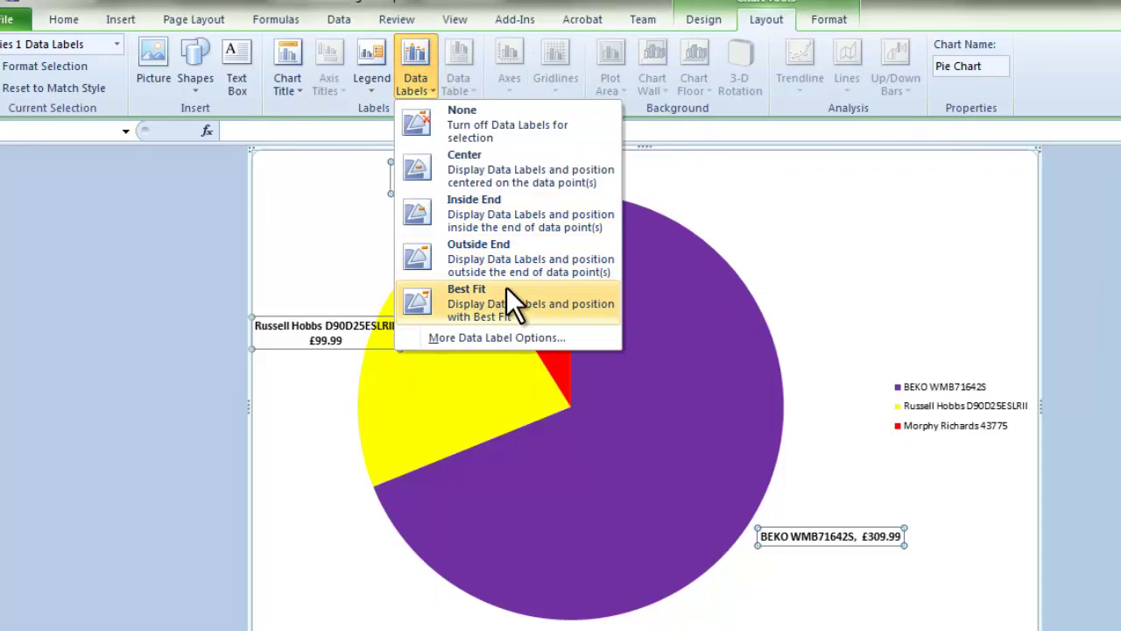
pyautogui.click(526, 223)
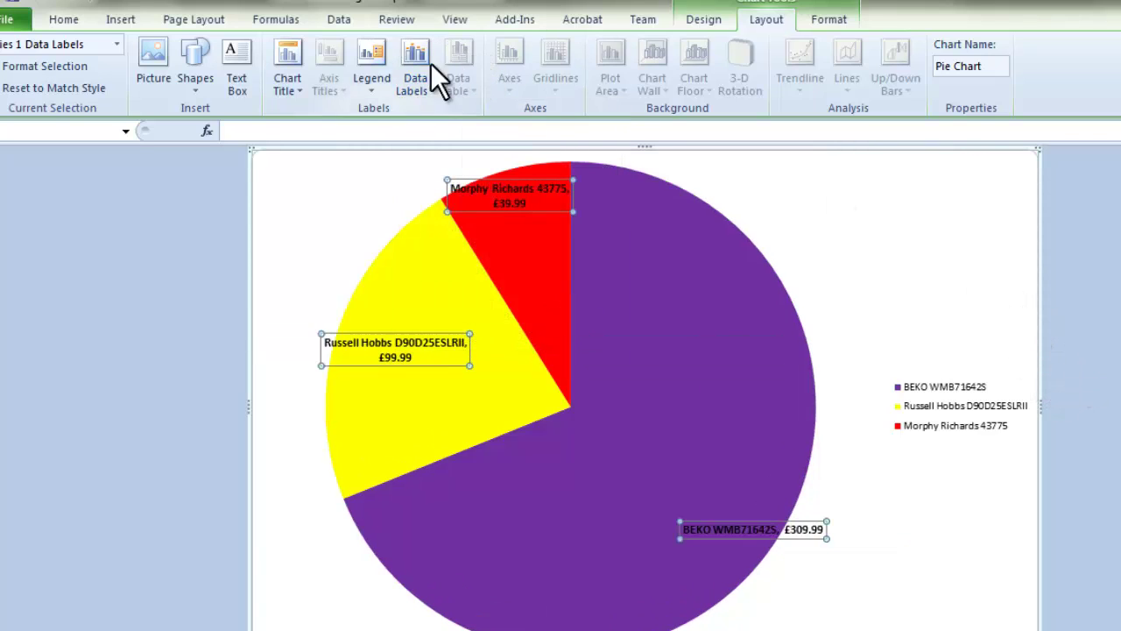
# Add a title above the pie chart reading "Costs Breakdown"
pyautogui.click(282, 72)
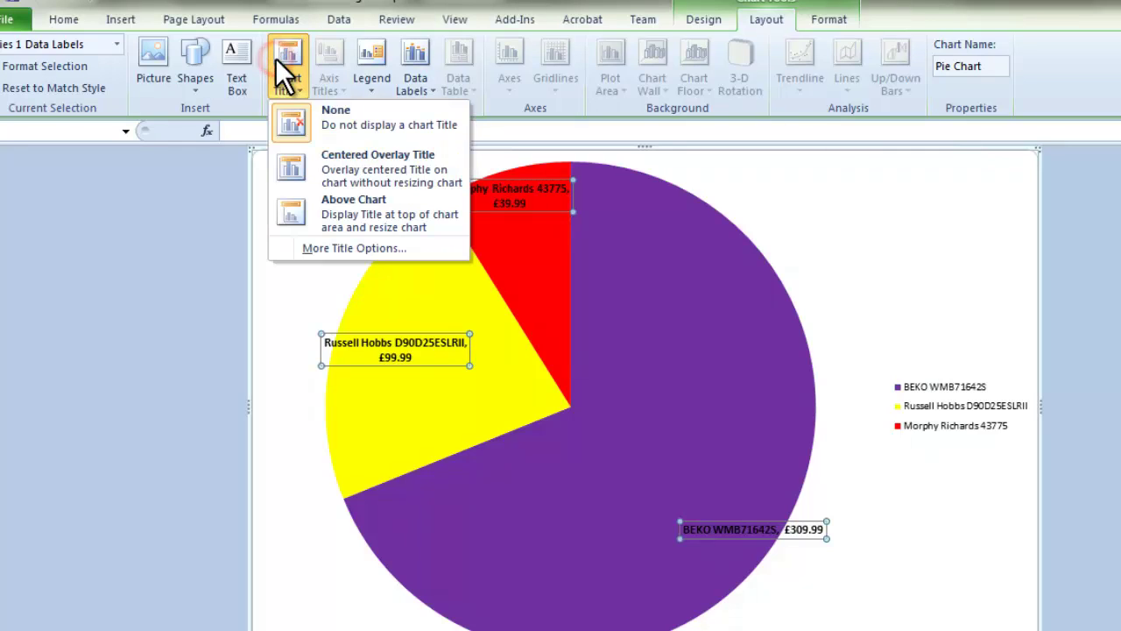
pyautogui.click(360, 209)
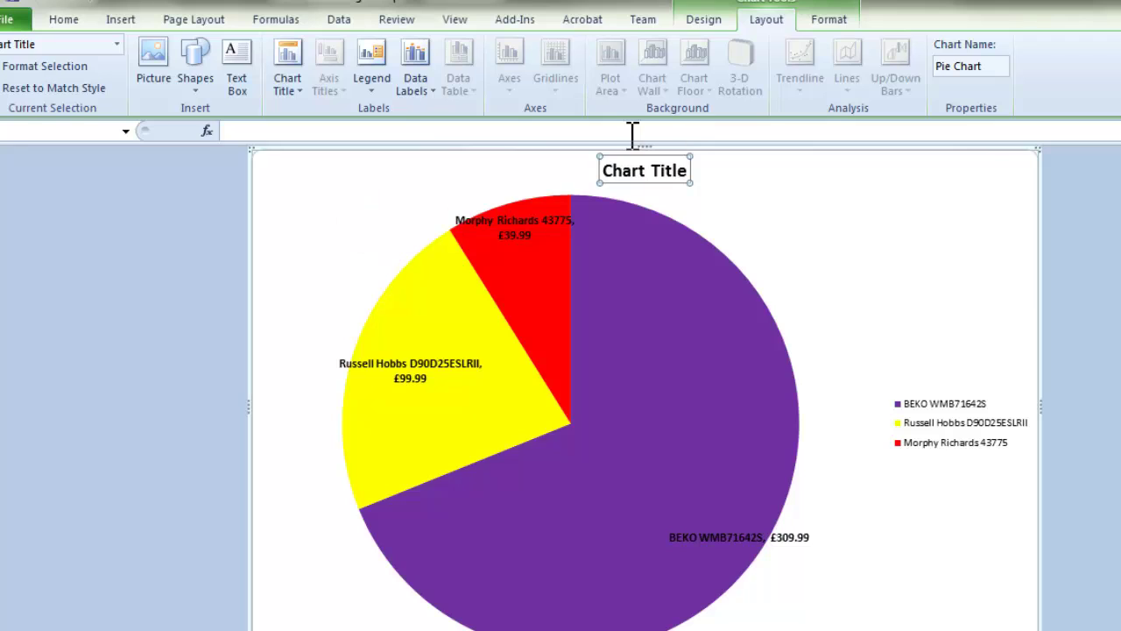
pyautogui.click(342, 127)
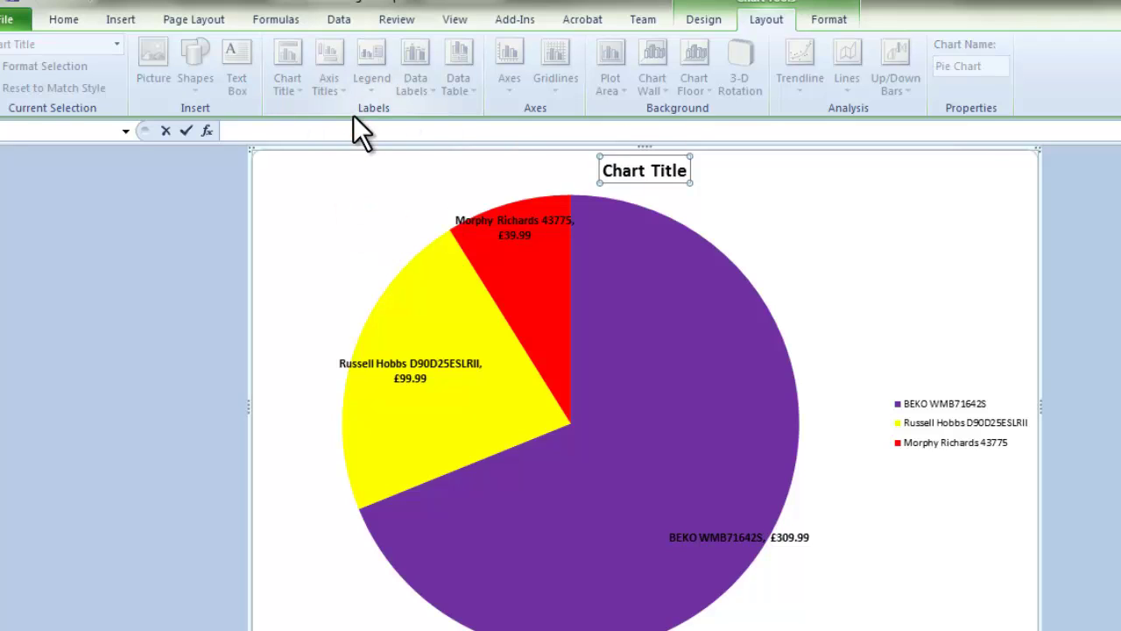
pyautogui.write('Costs Breakdown')
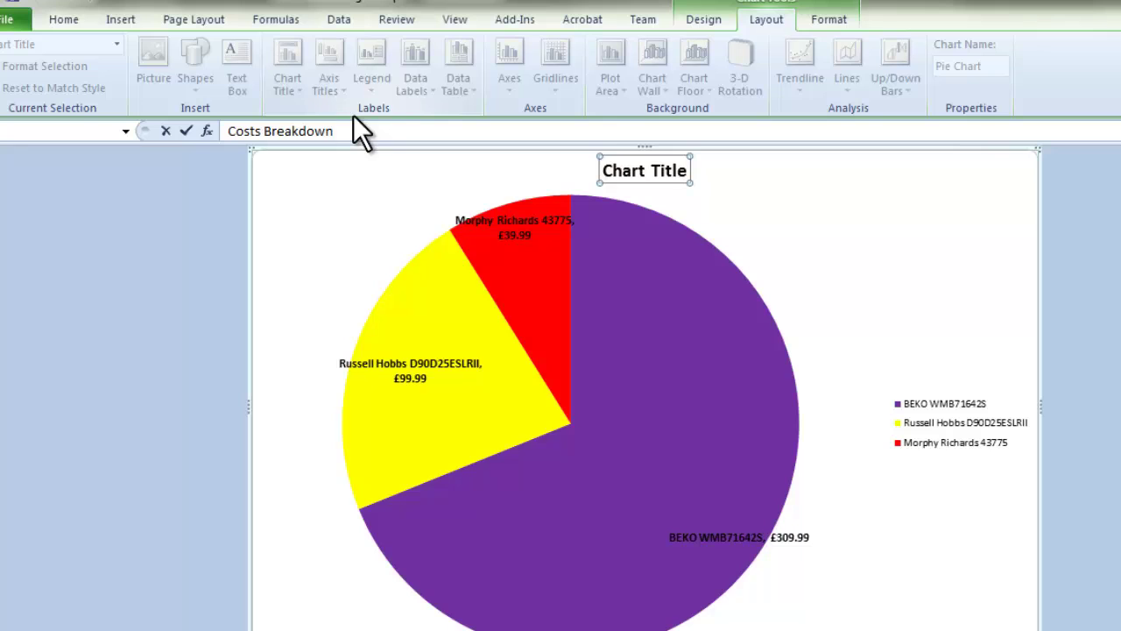
pyautogui.press('Return')
# Enlarge the Costs Breakdown title's font to one size step above 32 and deselect the title
pyautogui.click(87, 21)
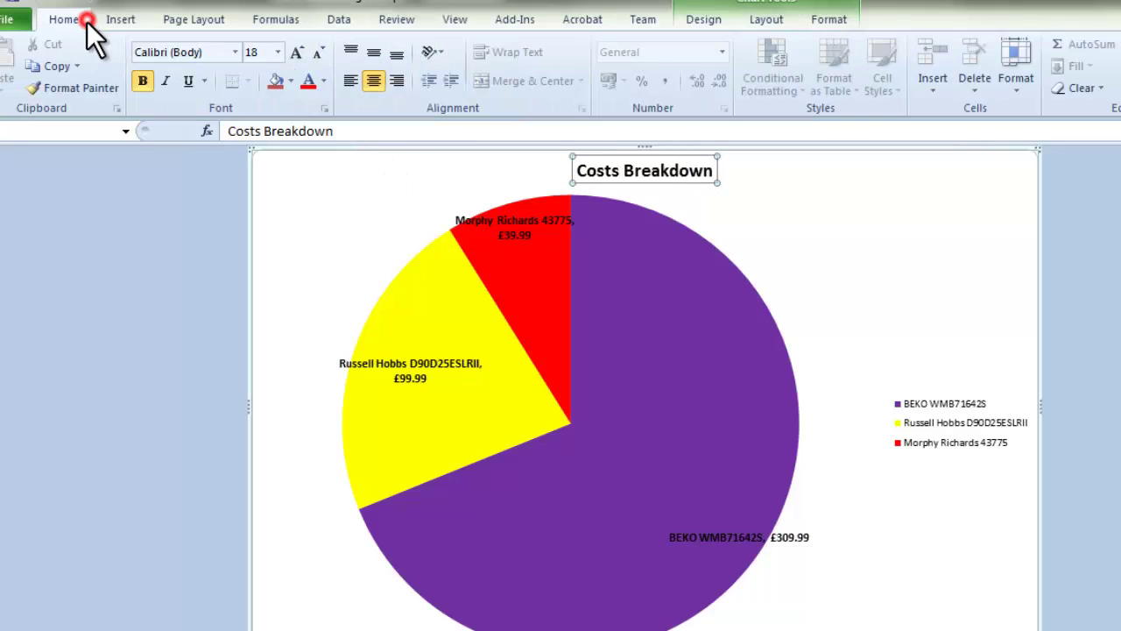
pyautogui.click(297, 52)
pyautogui.click(297, 53)
pyautogui.click(297, 52)
pyautogui.click(297, 53)
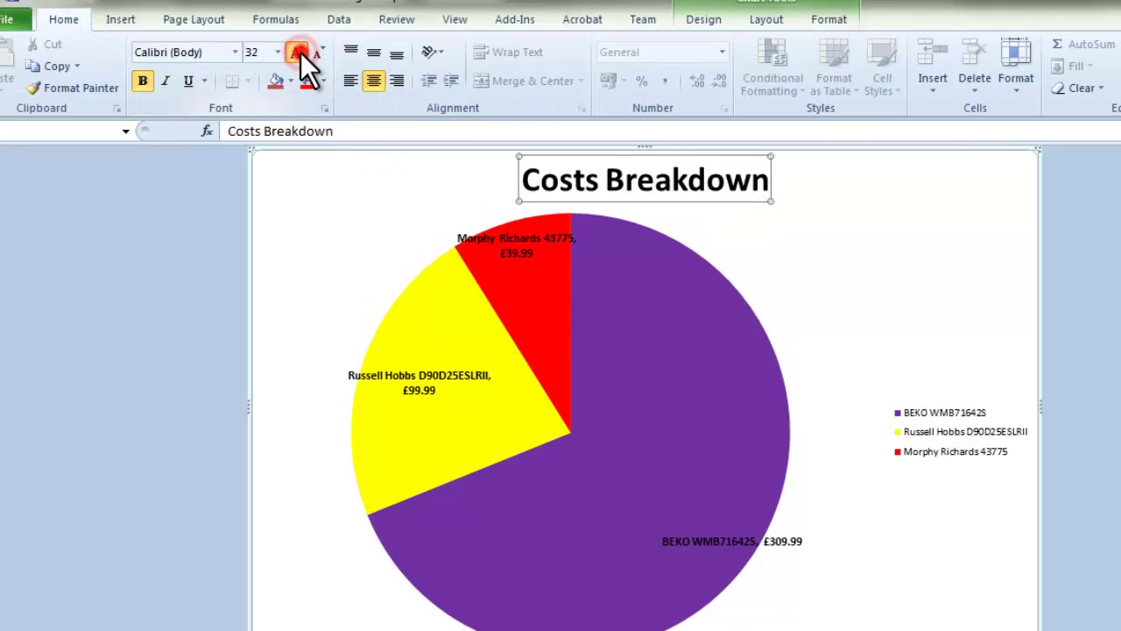
pyautogui.click(298, 53)
pyautogui.click(823, 261)
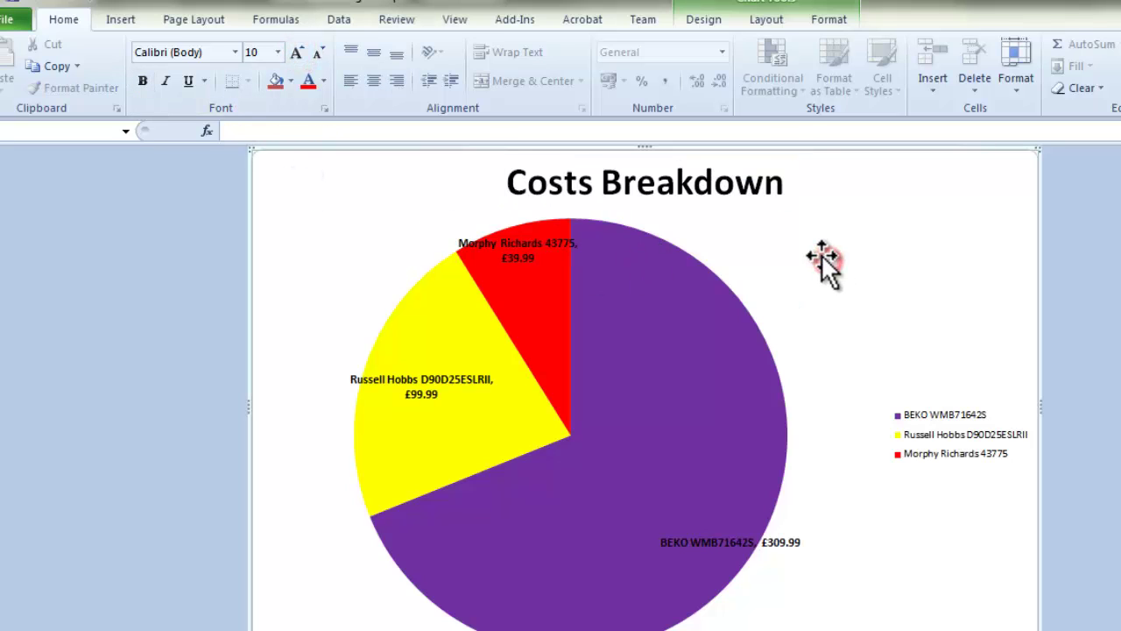